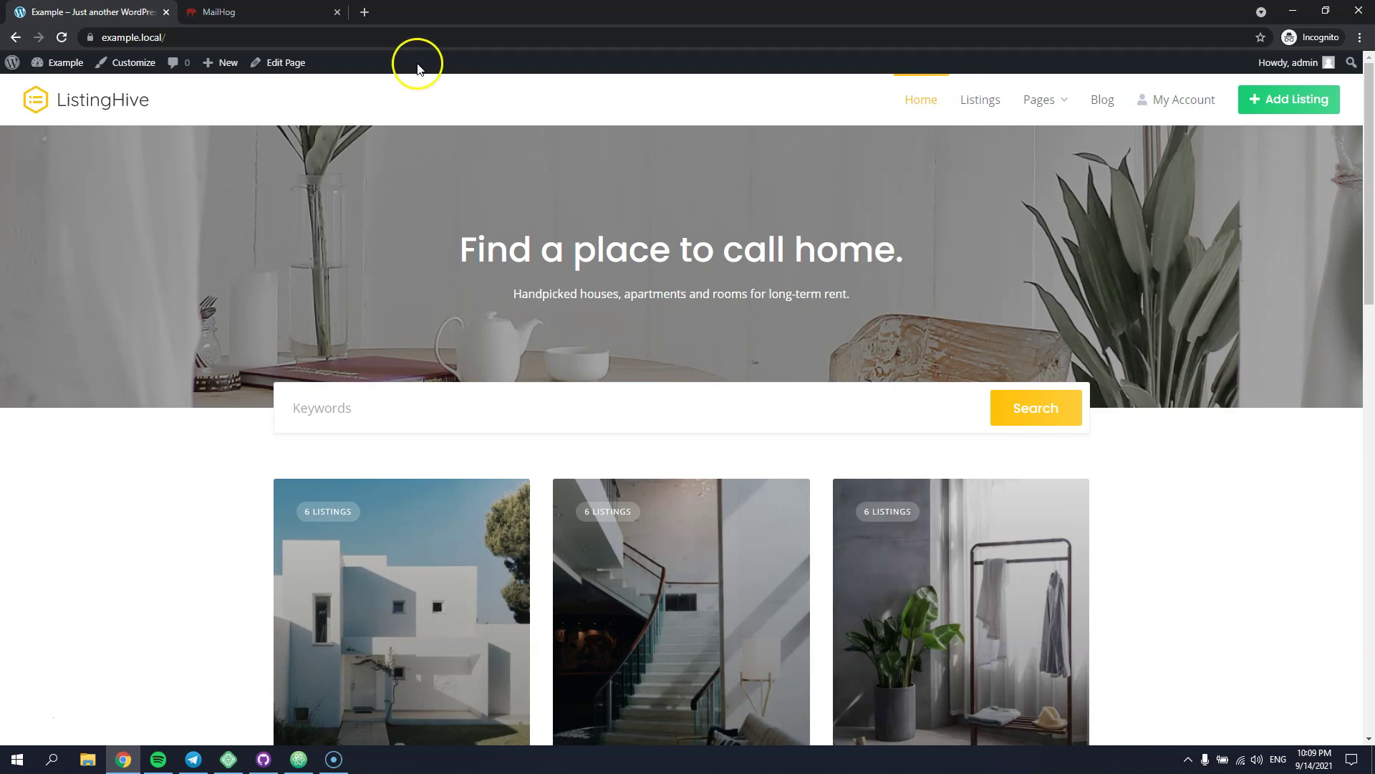
Step: Check the MailHog inbox, then scroll the WordPress site down to Recent Listings
{"action": "left_click", "coordinate": [284, 23]}
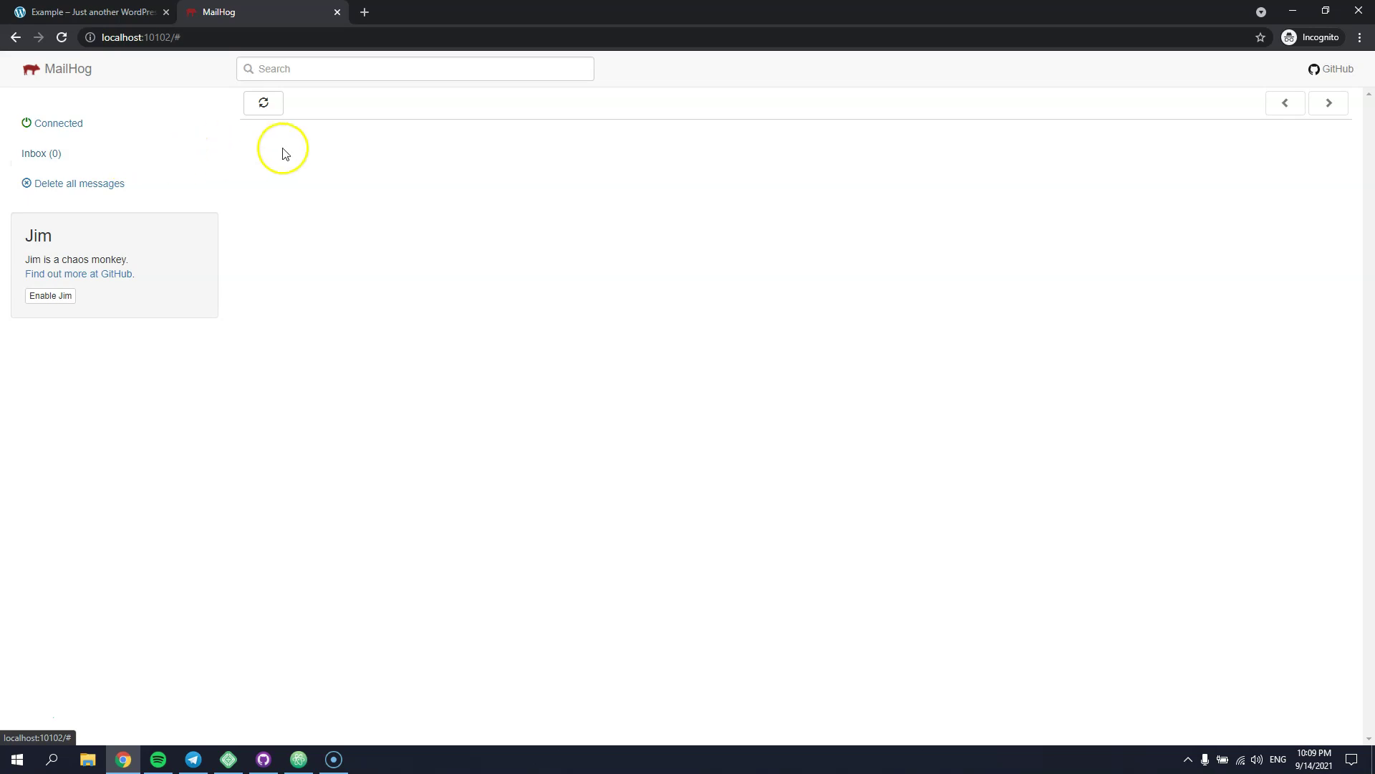
{"action": "left_click", "coordinate": [108, 14]}
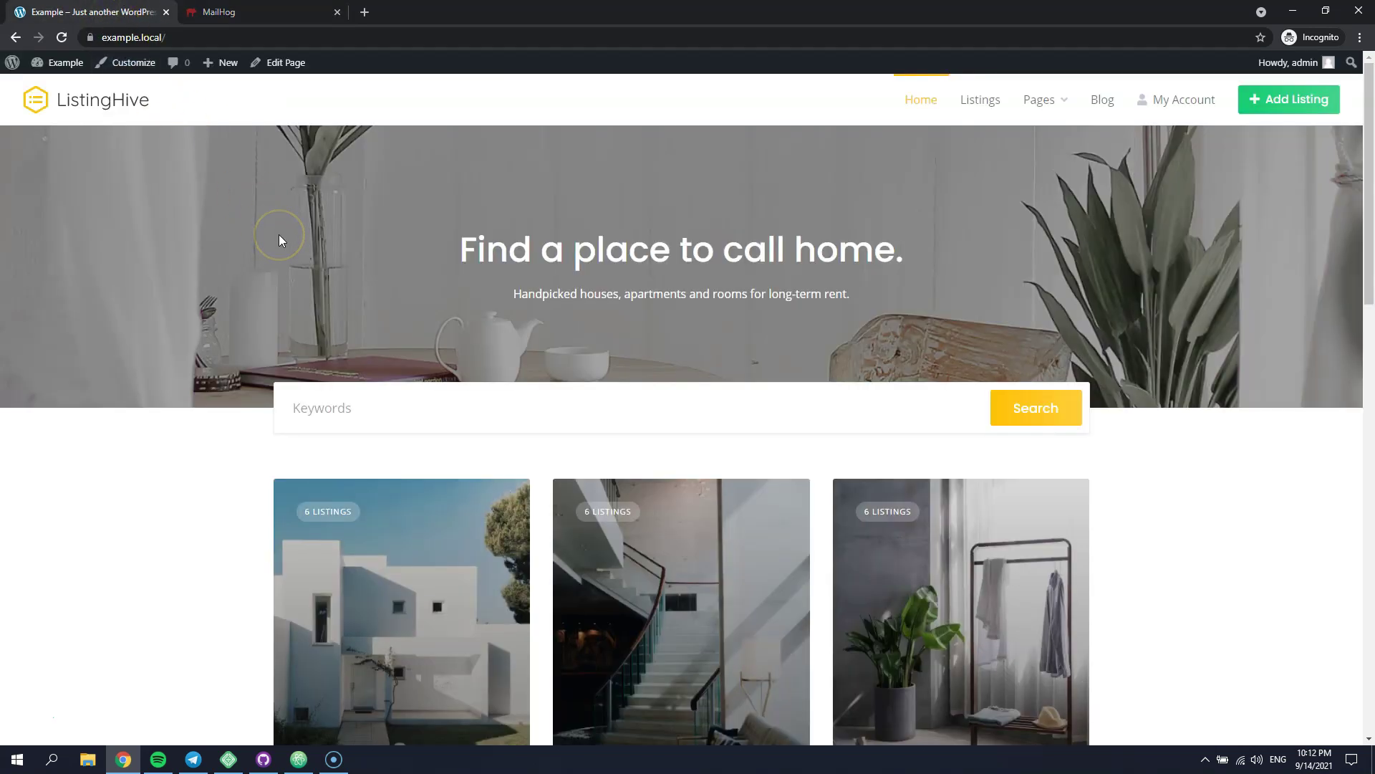
{"action": "scroll", "coordinate": [267, 238], "scroll_direction": "down", "scroll_amount": 5}
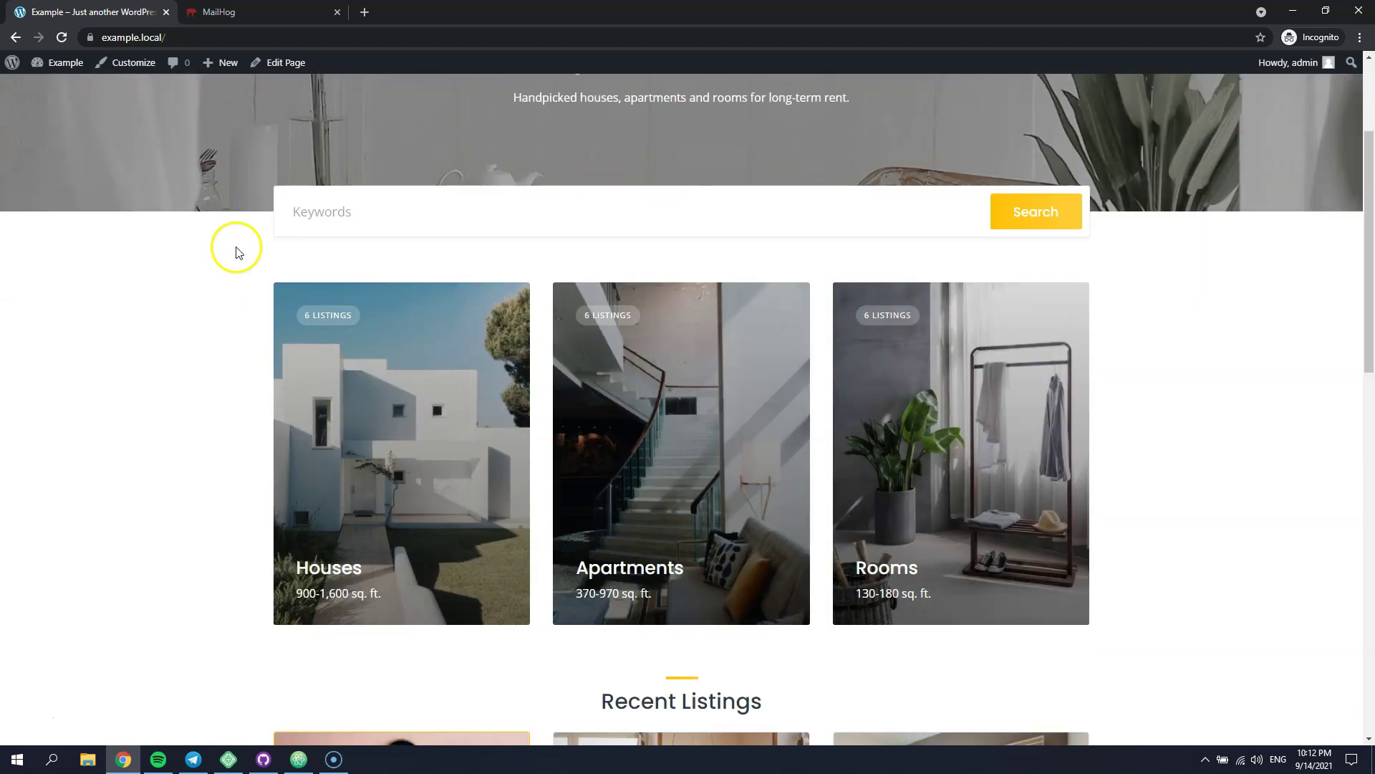
{"action": "scroll", "coordinate": [222, 290], "scroll_direction": "down", "scroll_amount": 5}
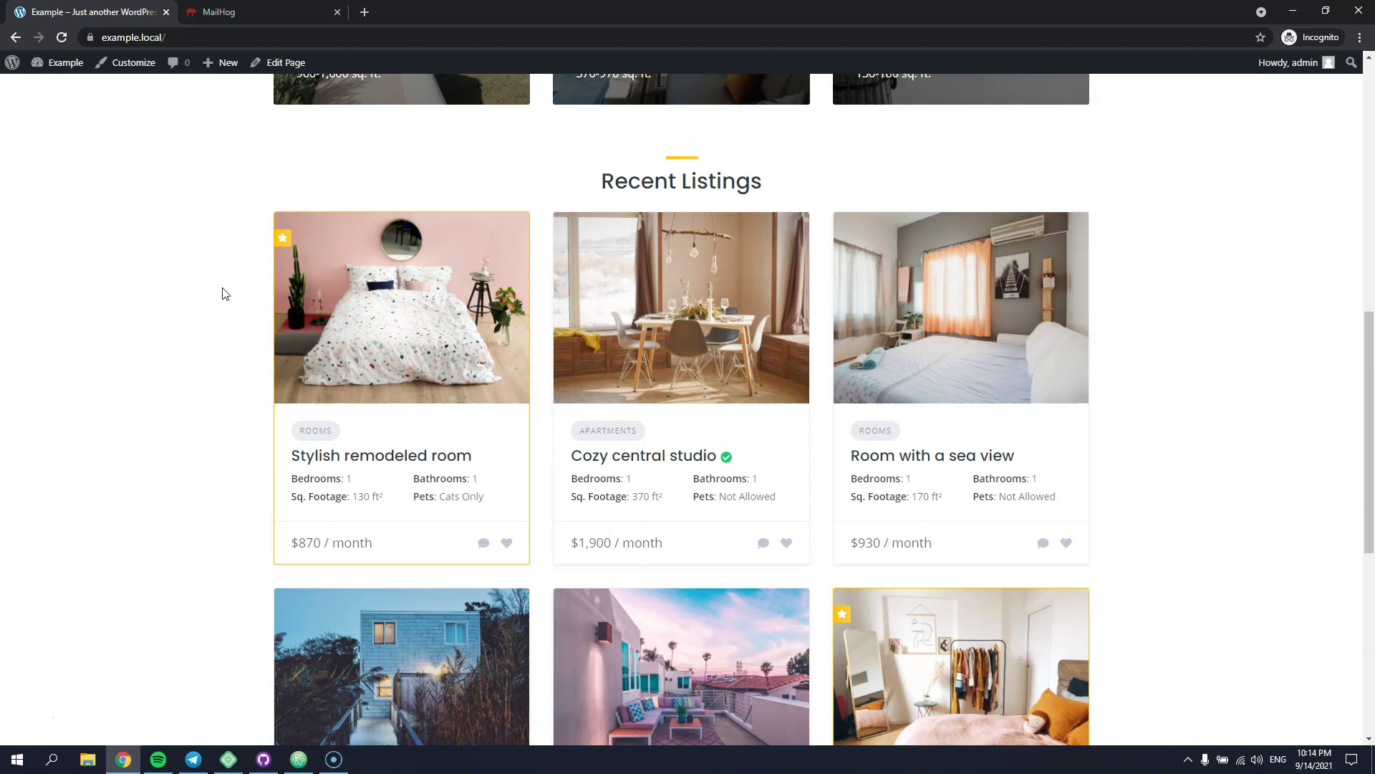
Step: Send the reply 'test' to the Stylish remodeled room listing and view it in MailHog
{"action": "left_click", "coordinate": [484, 543]}
{"action": "left_click", "coordinate": [656, 412]}
{"action": "type", "text": "test"}
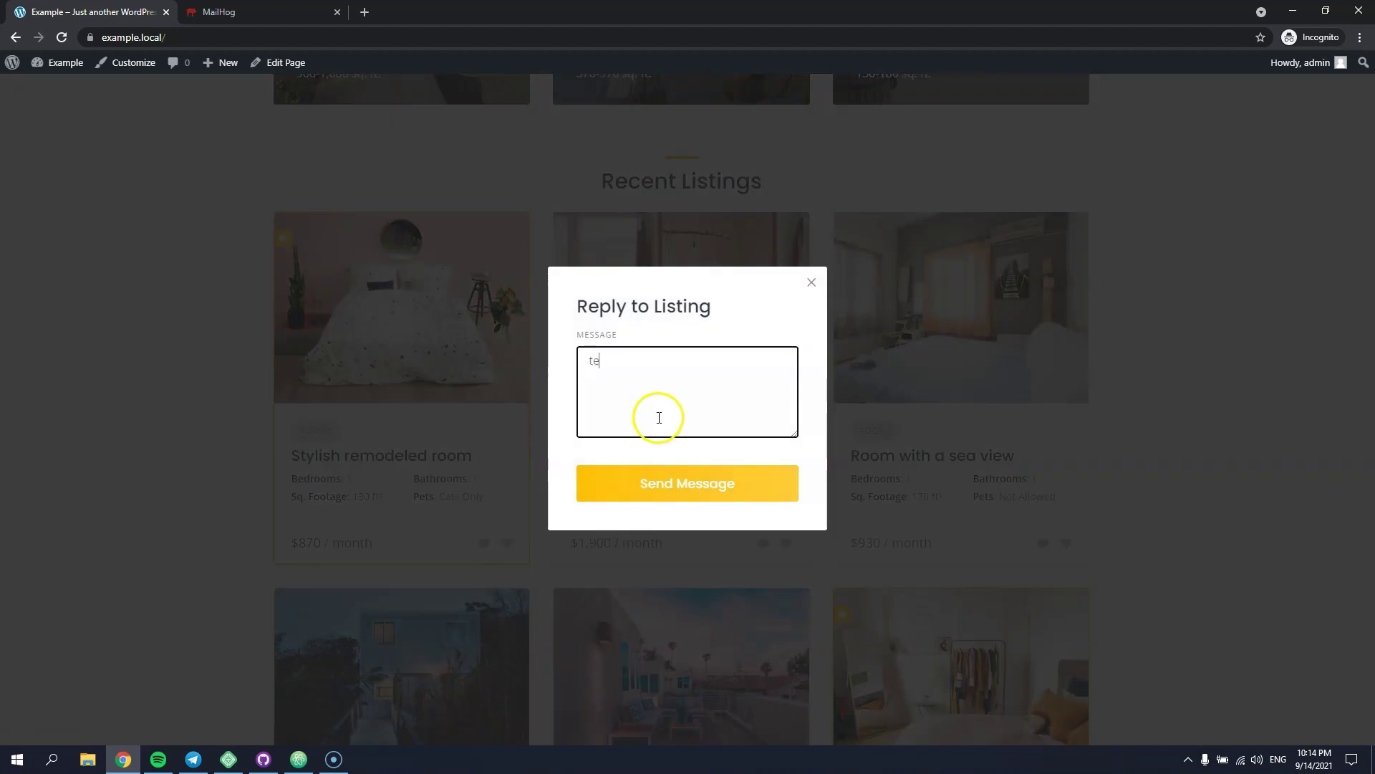
{"action": "left_click", "coordinate": [682, 481]}
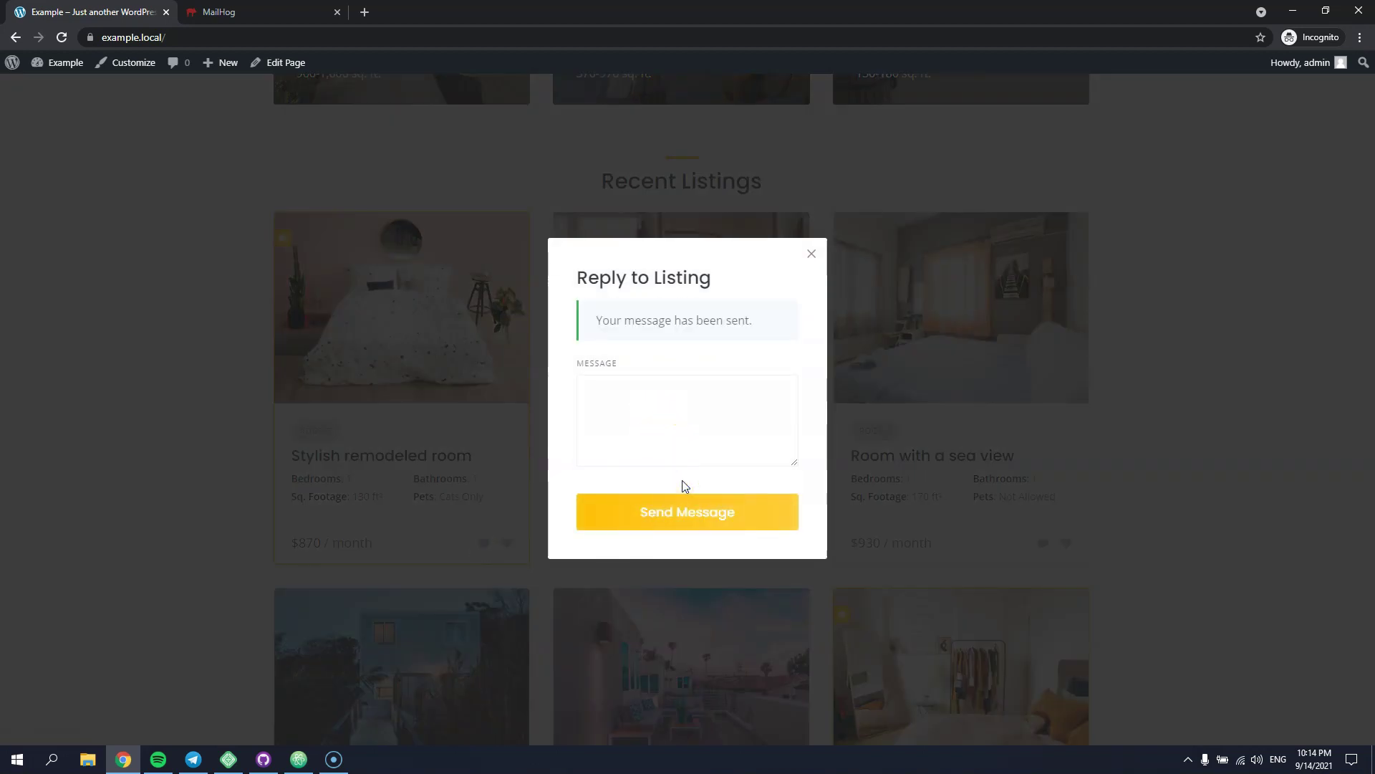
{"action": "left_click", "coordinate": [276, 14]}
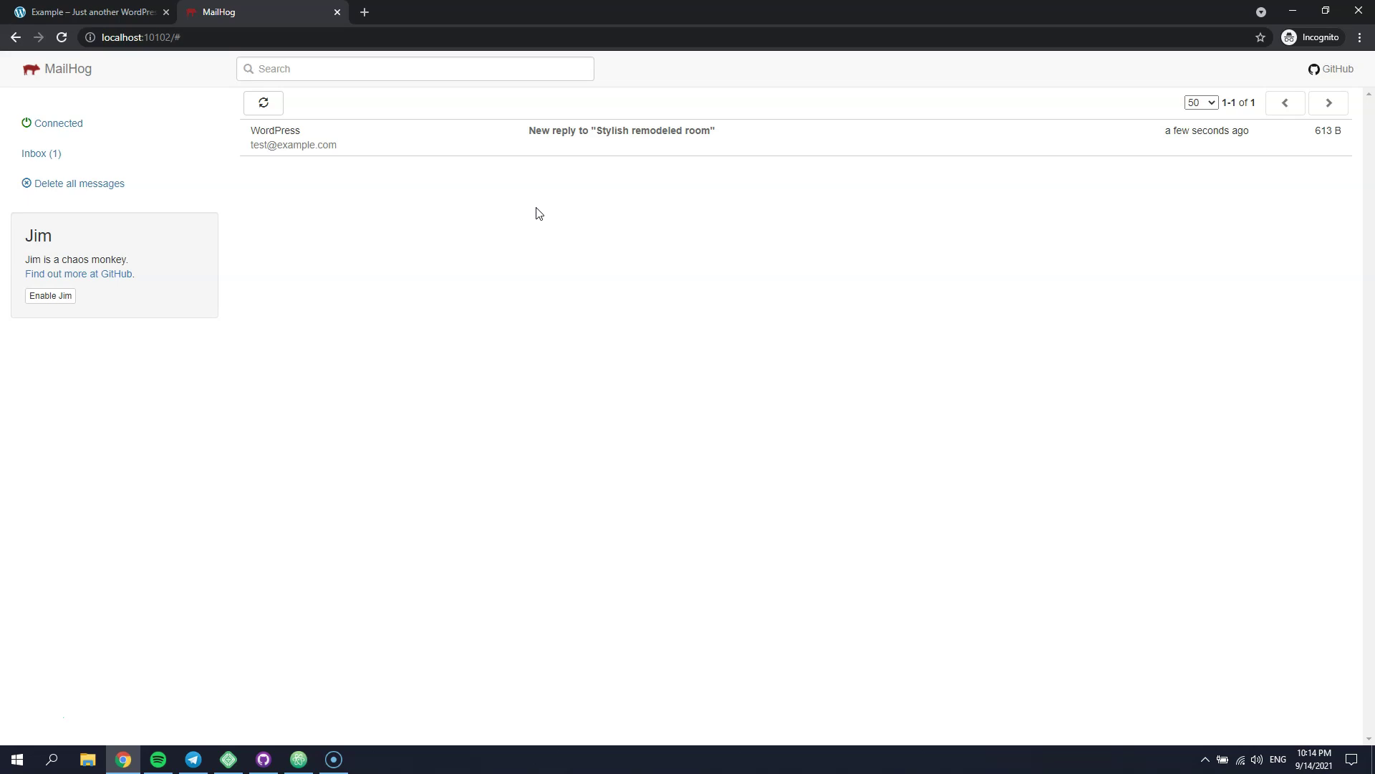
Step: Open the WordPress reply notification email in the MailHog inbox
{"action": "left_click", "coordinate": [557, 142]}
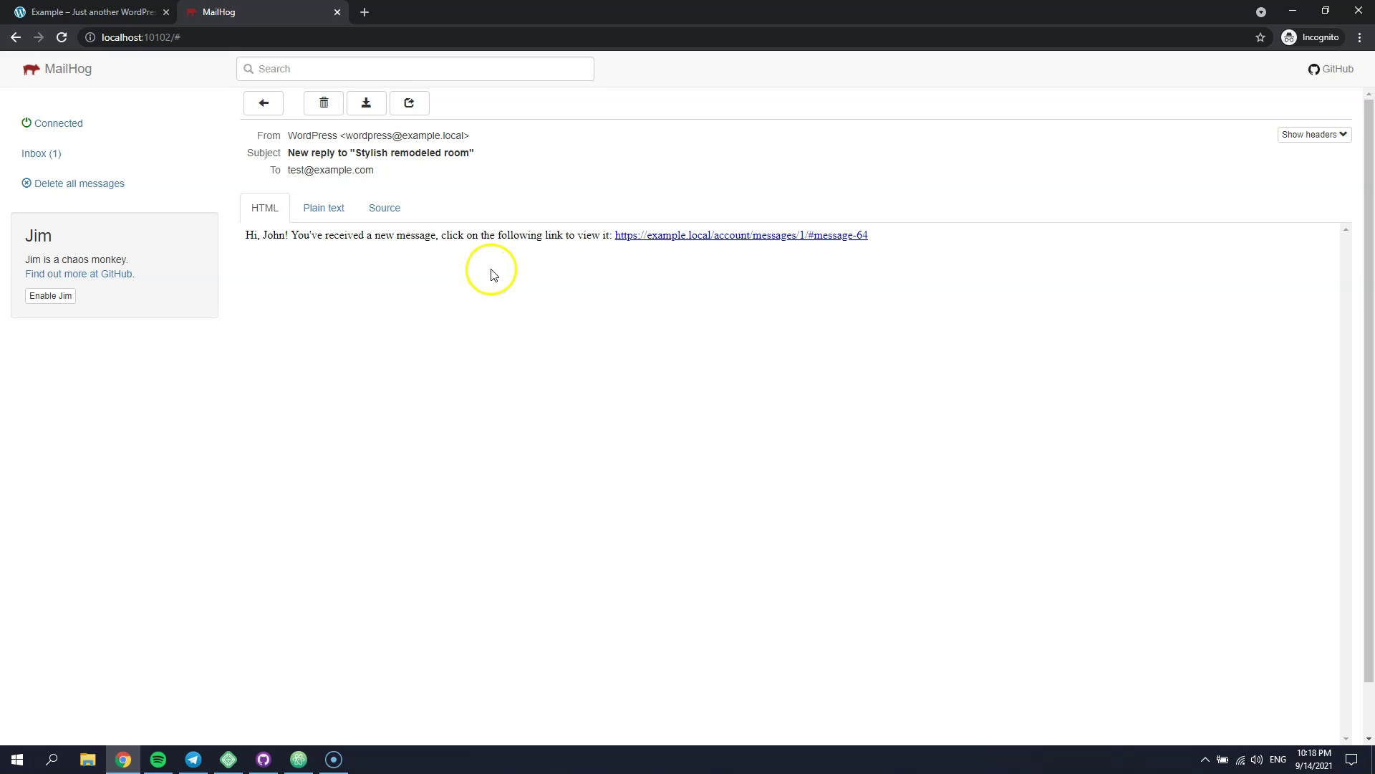
Step: Start a new email under HivePress > Emails in the WordPress admin
{"action": "left_click", "coordinate": [100, 13]}
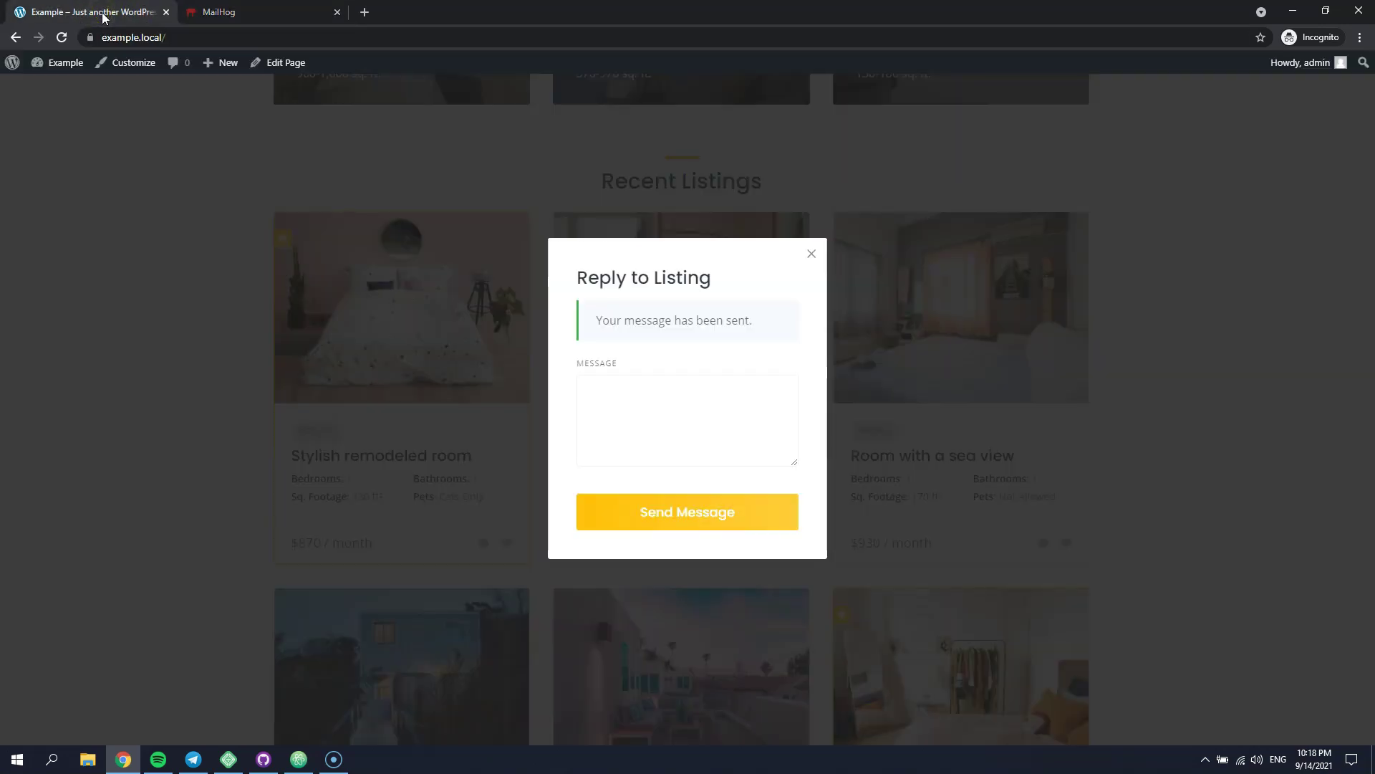
{"action": "left_click", "coordinate": [61, 89]}
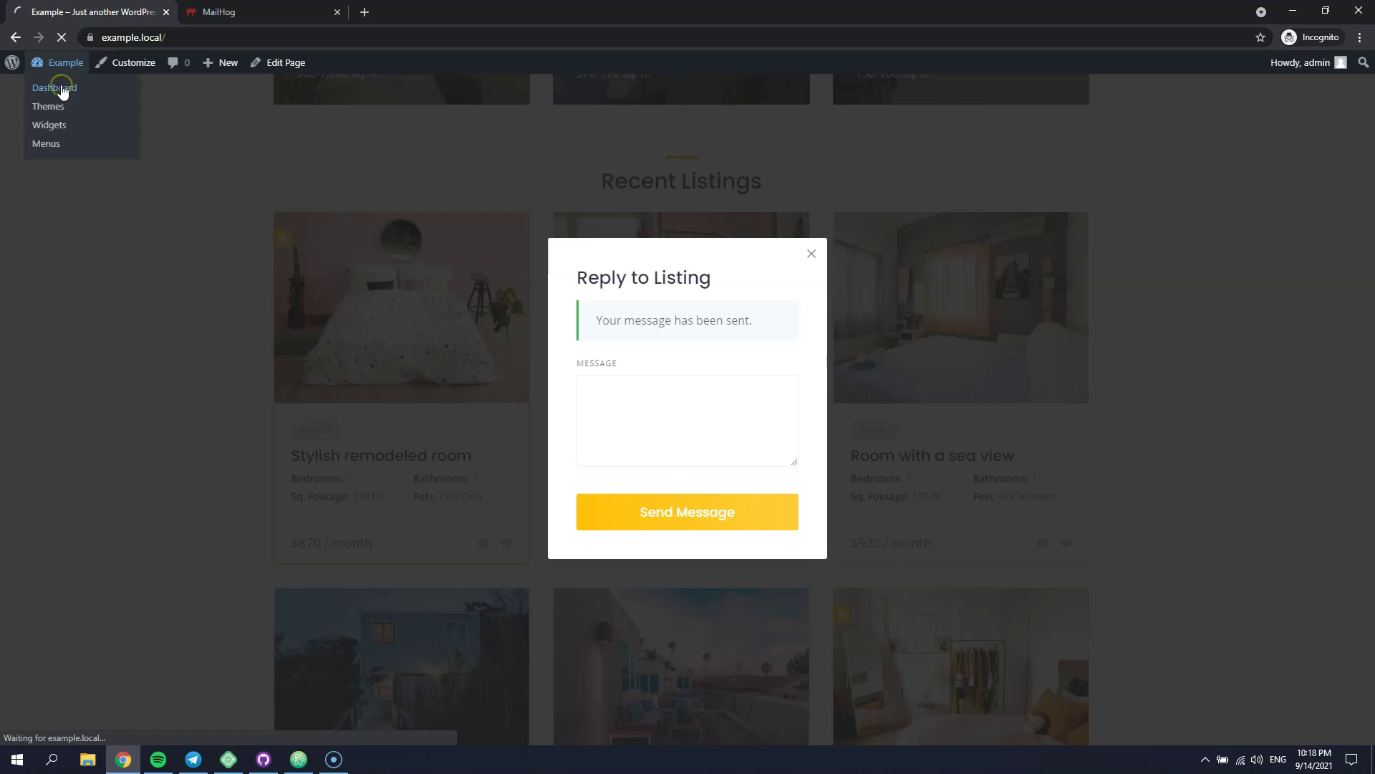
{"action": "mouse_move", "coordinate": [75, 292]}
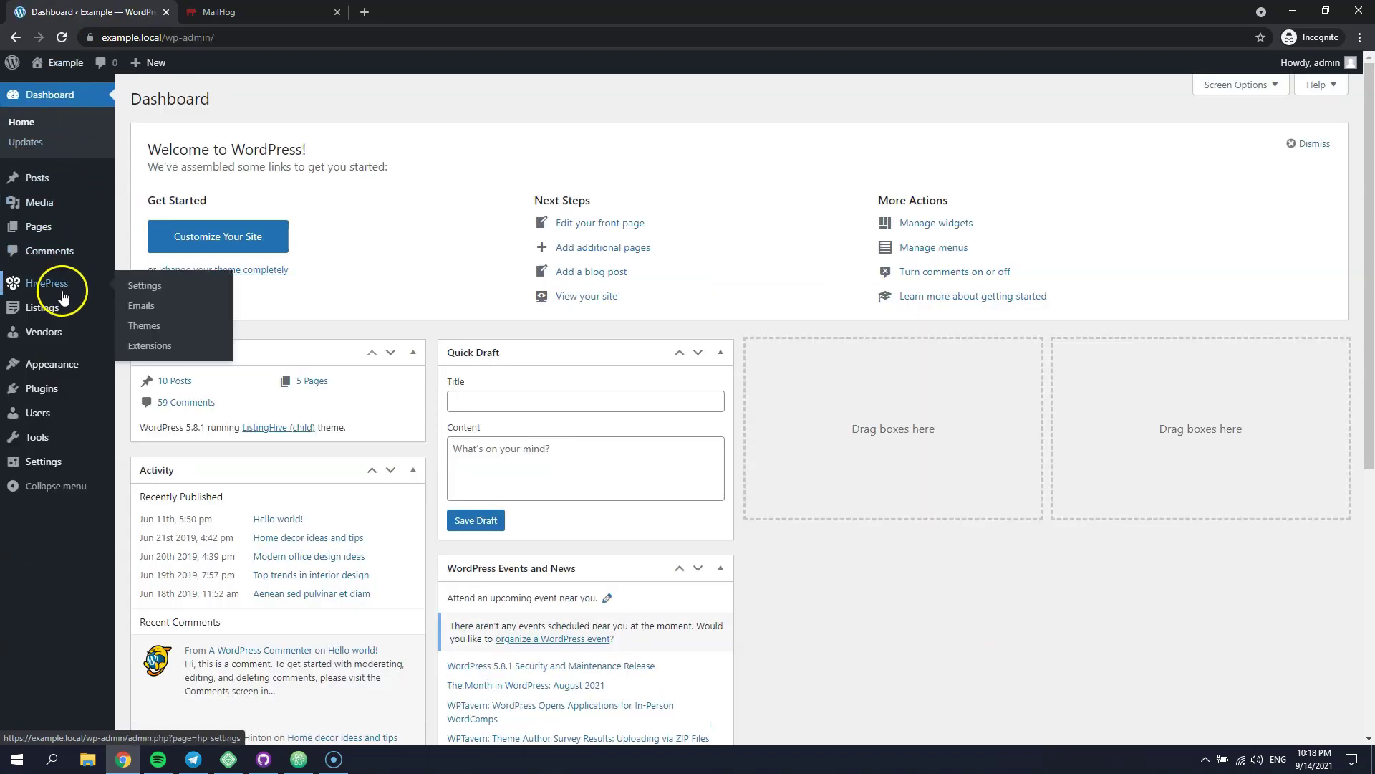
{"action": "left_click", "coordinate": [134, 306]}
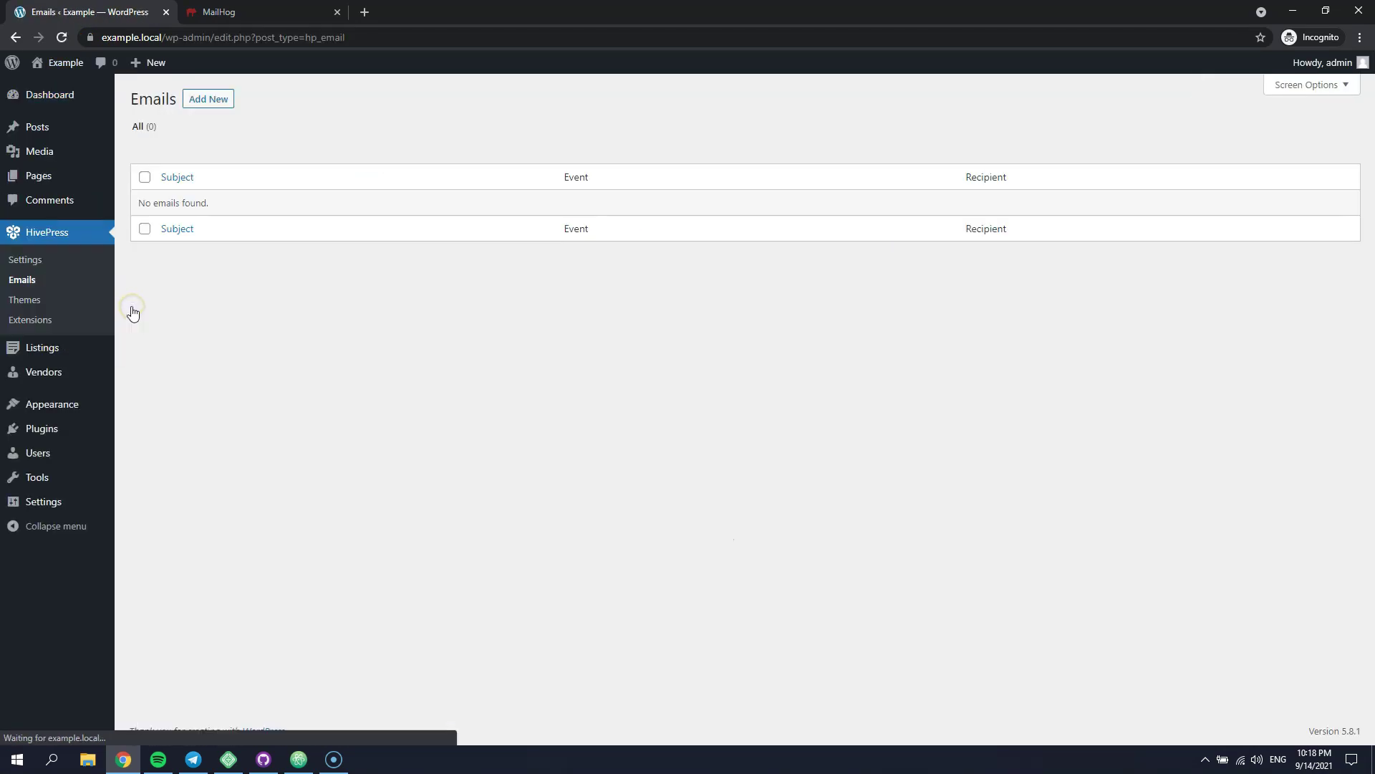
{"action": "left_click", "coordinate": [207, 101]}
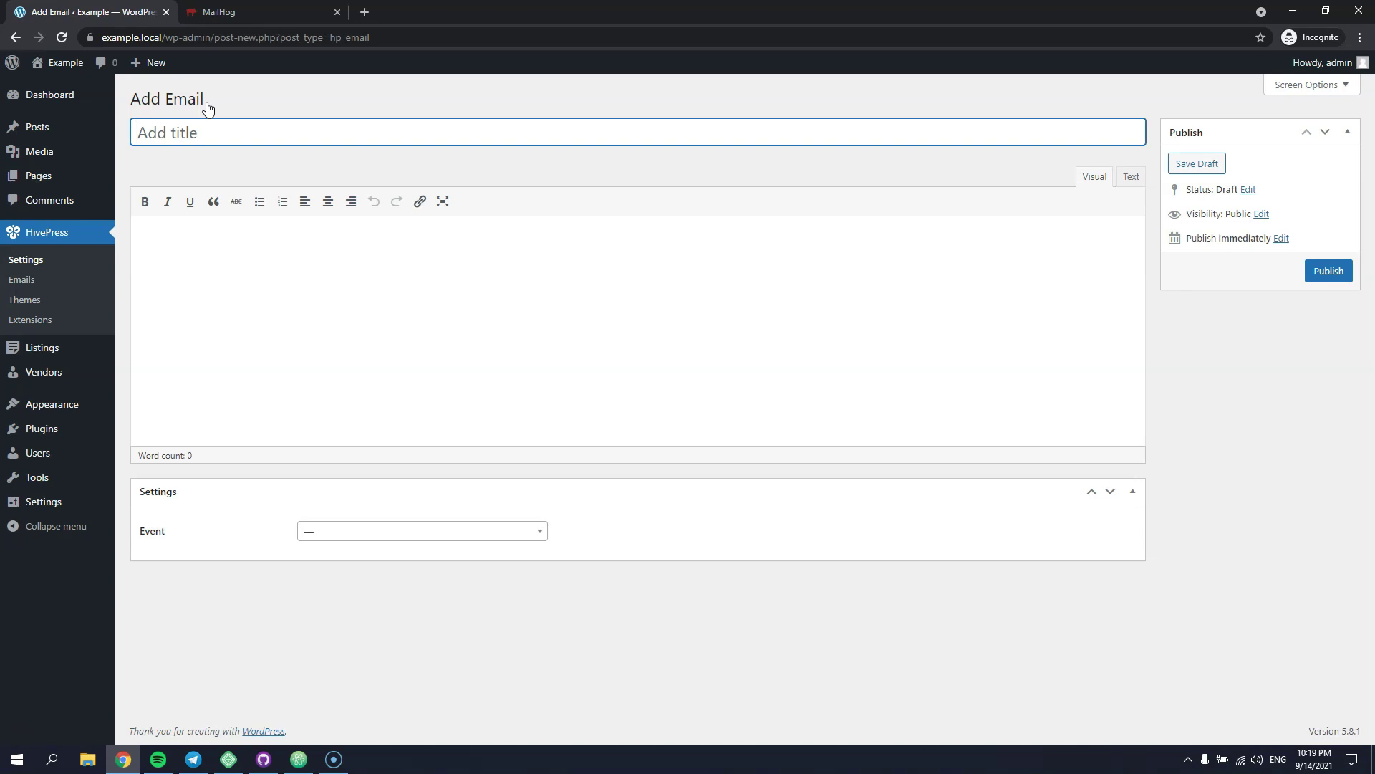
Step: Title the email 'You got a new message!' with body 'There's a new message.'
{"action": "left_click", "coordinate": [220, 140]}
{"action": "type", "text": "You got a new message!"}
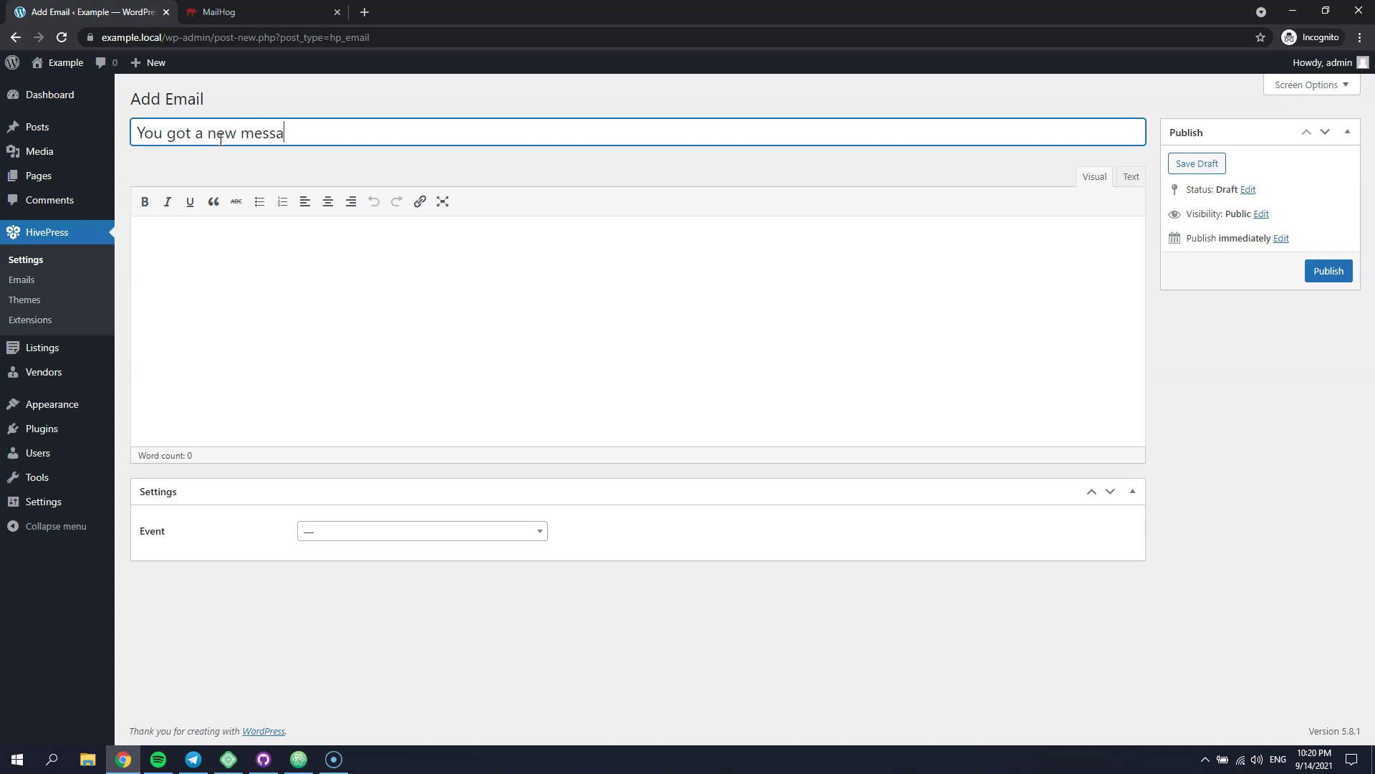
{"action": "left_click", "coordinate": [228, 255]}
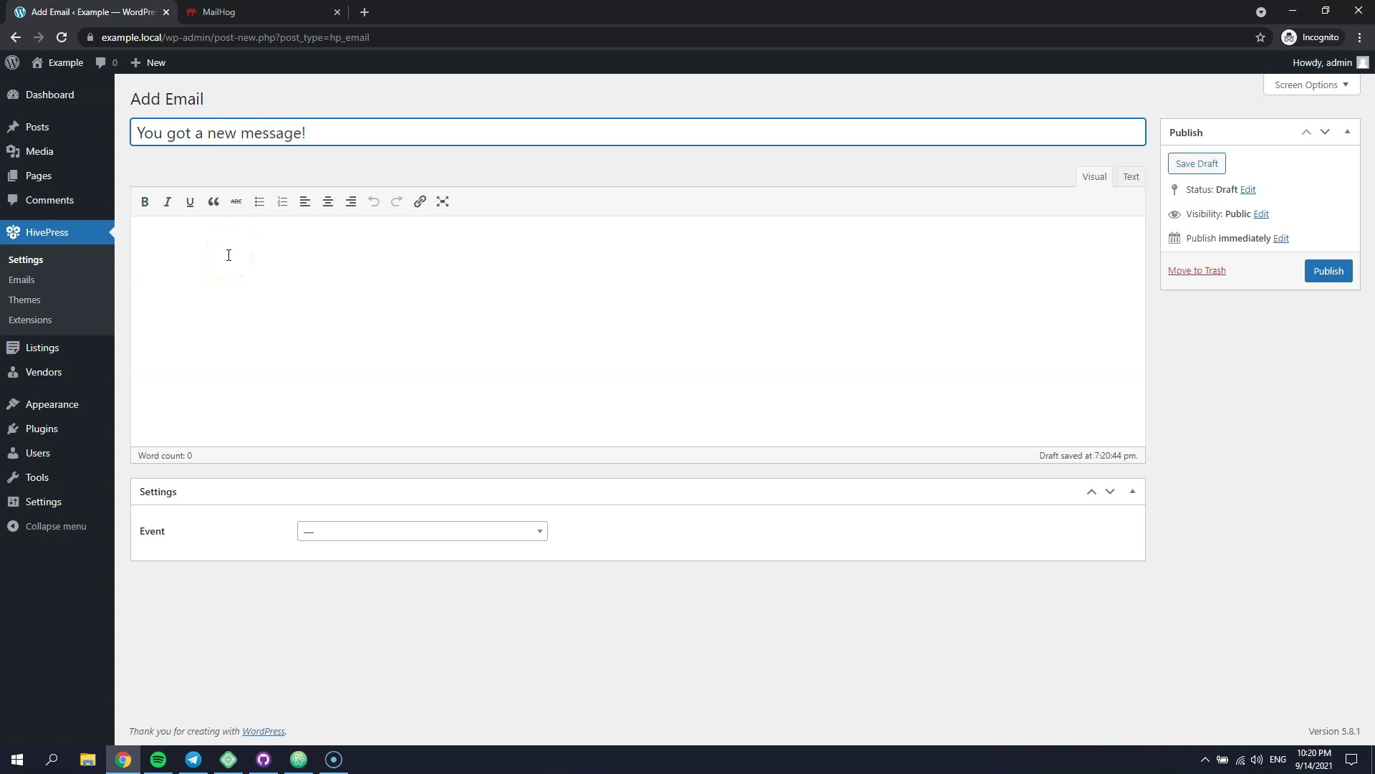
{"action": "left_click", "coordinate": [228, 255]}
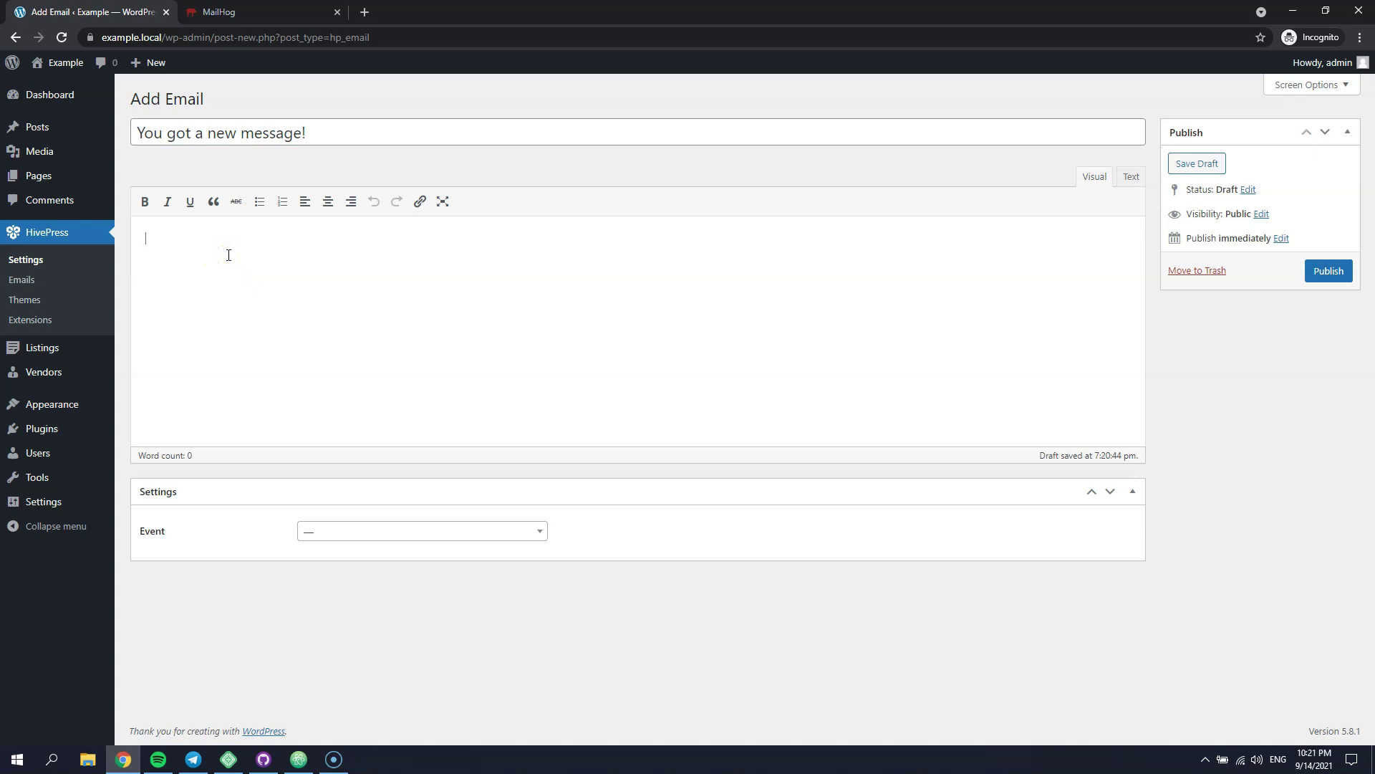
{"action": "type", "text": "There's a new message."}
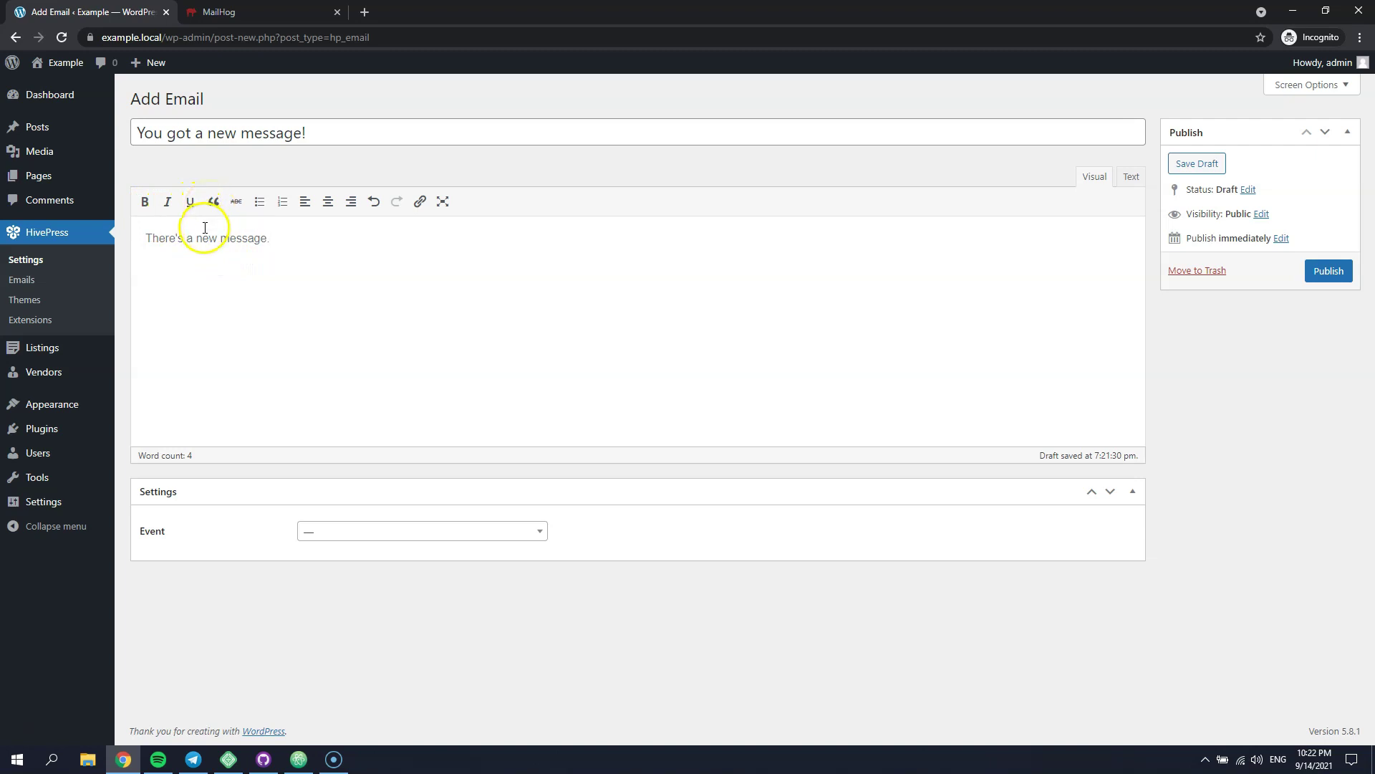
Step: Make the word 'new' bold and check the strong tags in the Text view
{"action": "double_click", "coordinate": [207, 237]}
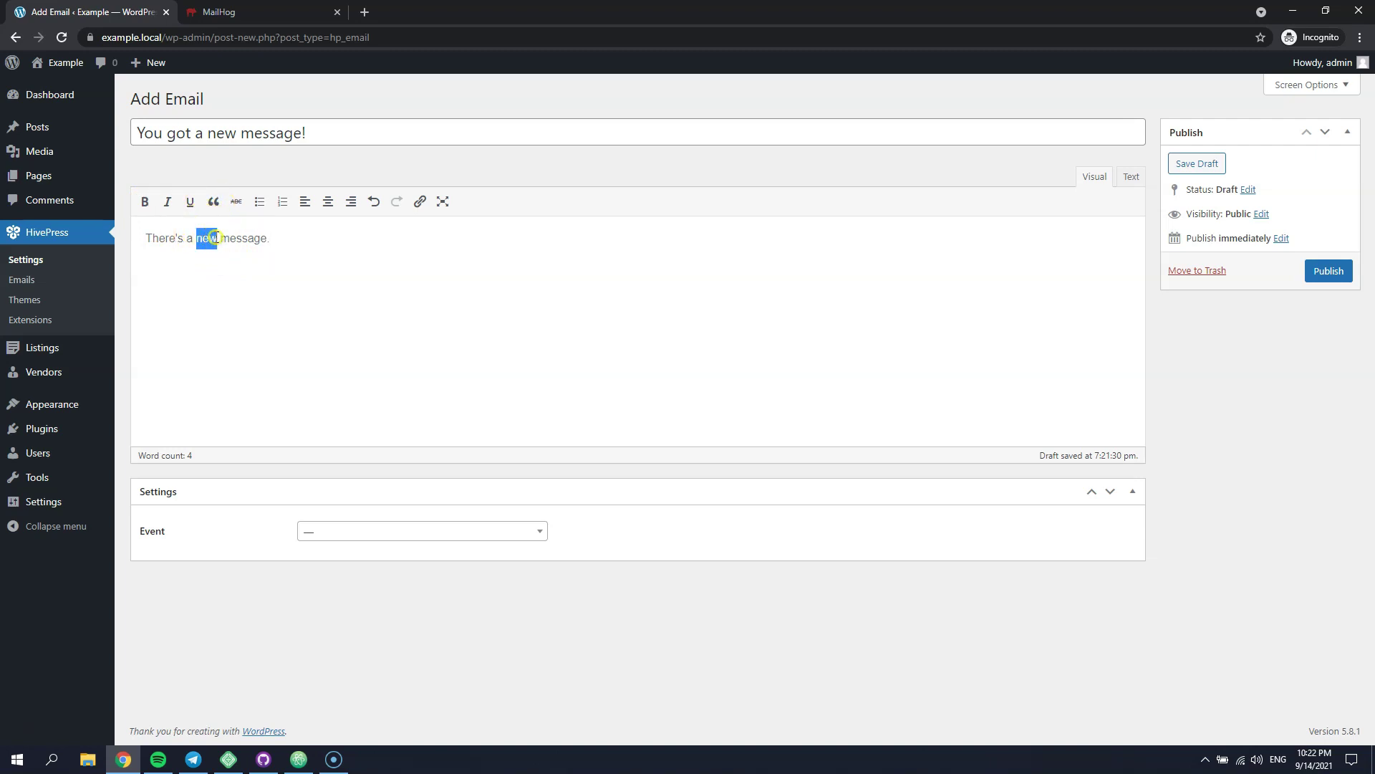
{"action": "left_click", "coordinate": [144, 208]}
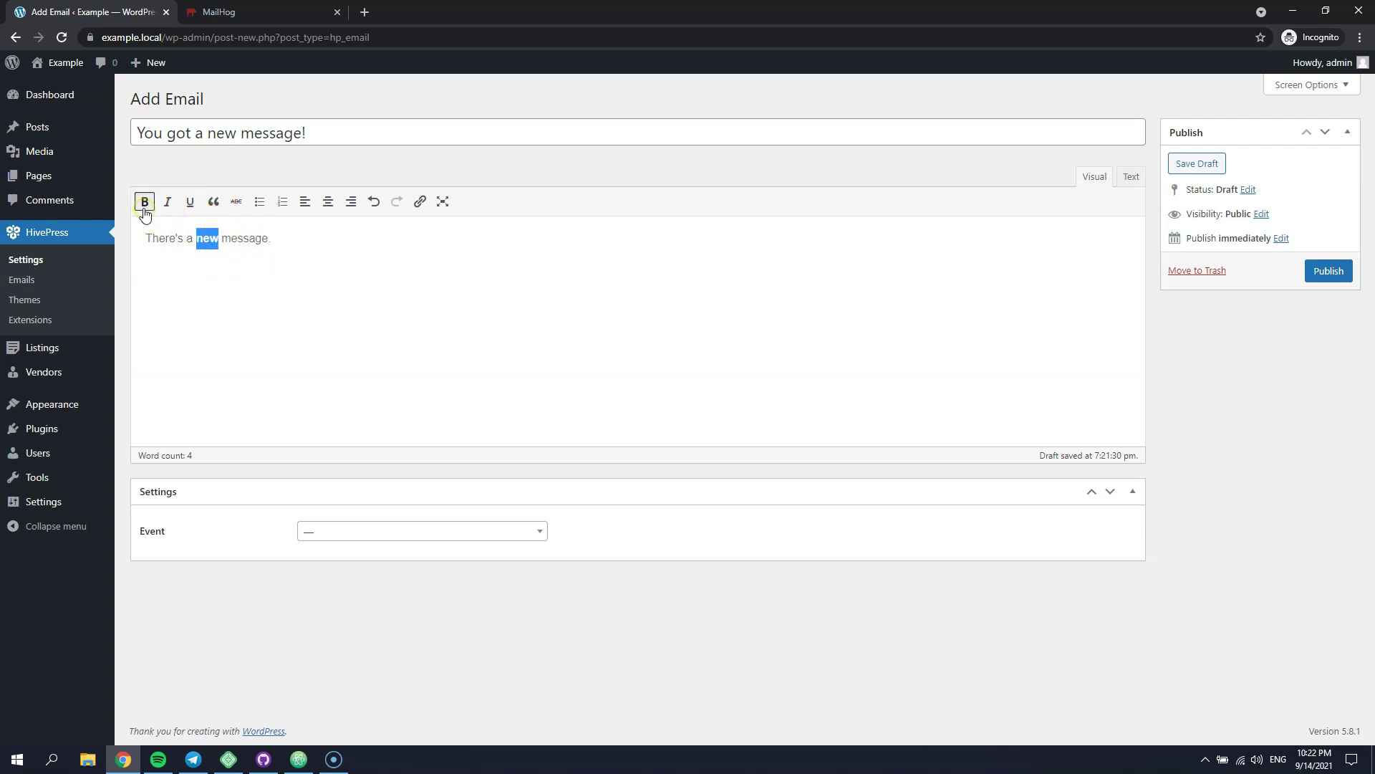
{"action": "left_click", "coordinate": [1129, 186]}
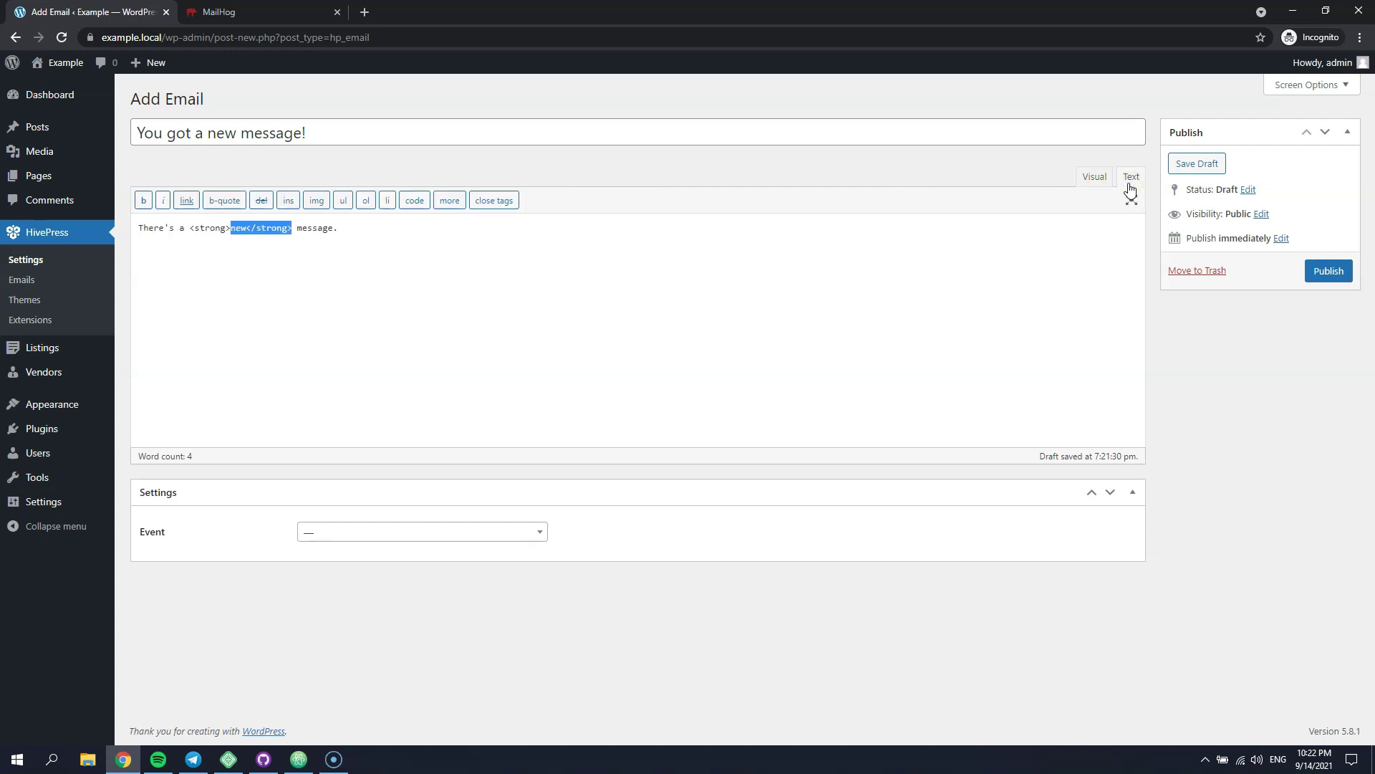
{"action": "left_click", "coordinate": [856, 250]}
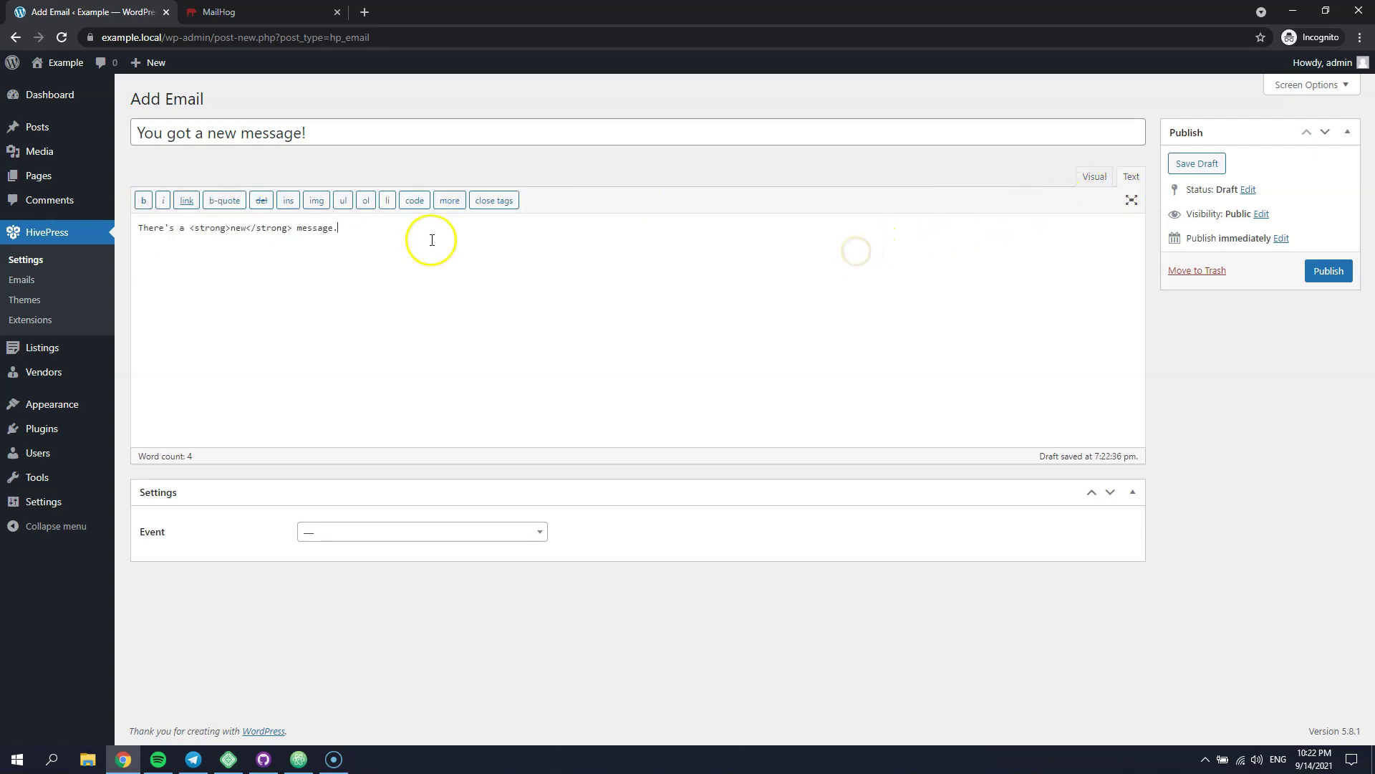
Step: Set the 'You got a new message!' email's event to Message Received and publish it
{"action": "left_click", "coordinate": [1092, 179]}
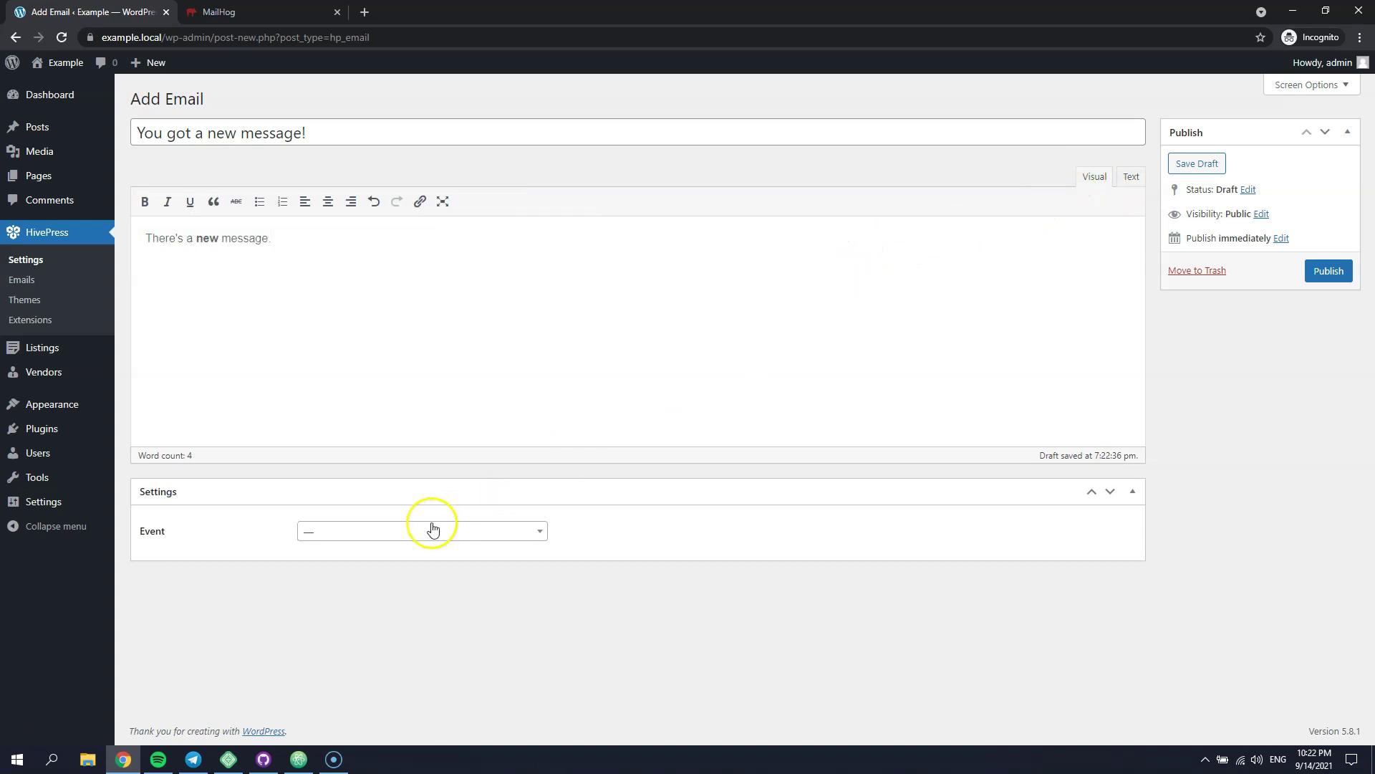
{"action": "left_click", "coordinate": [410, 530]}
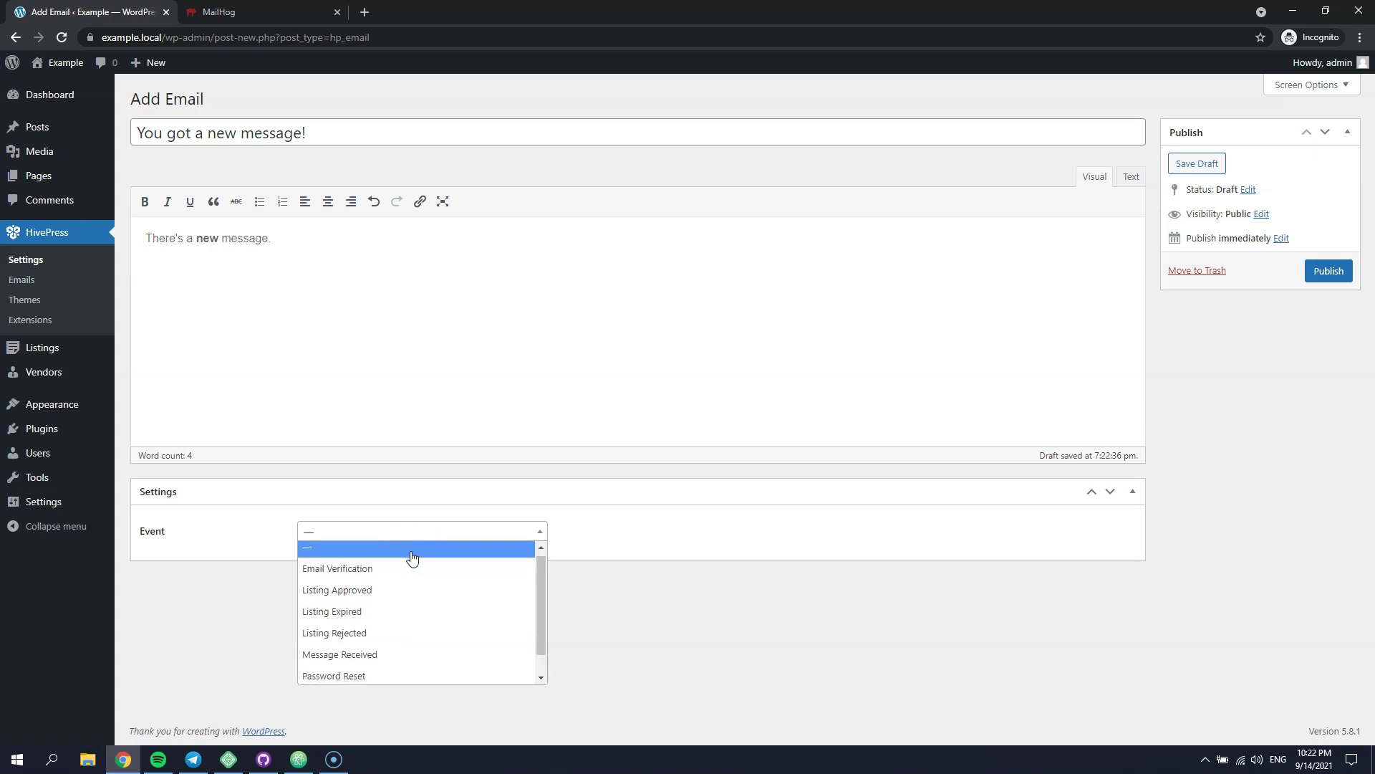
{"action": "scroll", "coordinate": [412, 559], "scroll_direction": "down", "scroll_amount": 1}
{"action": "left_click", "coordinate": [378, 630]}
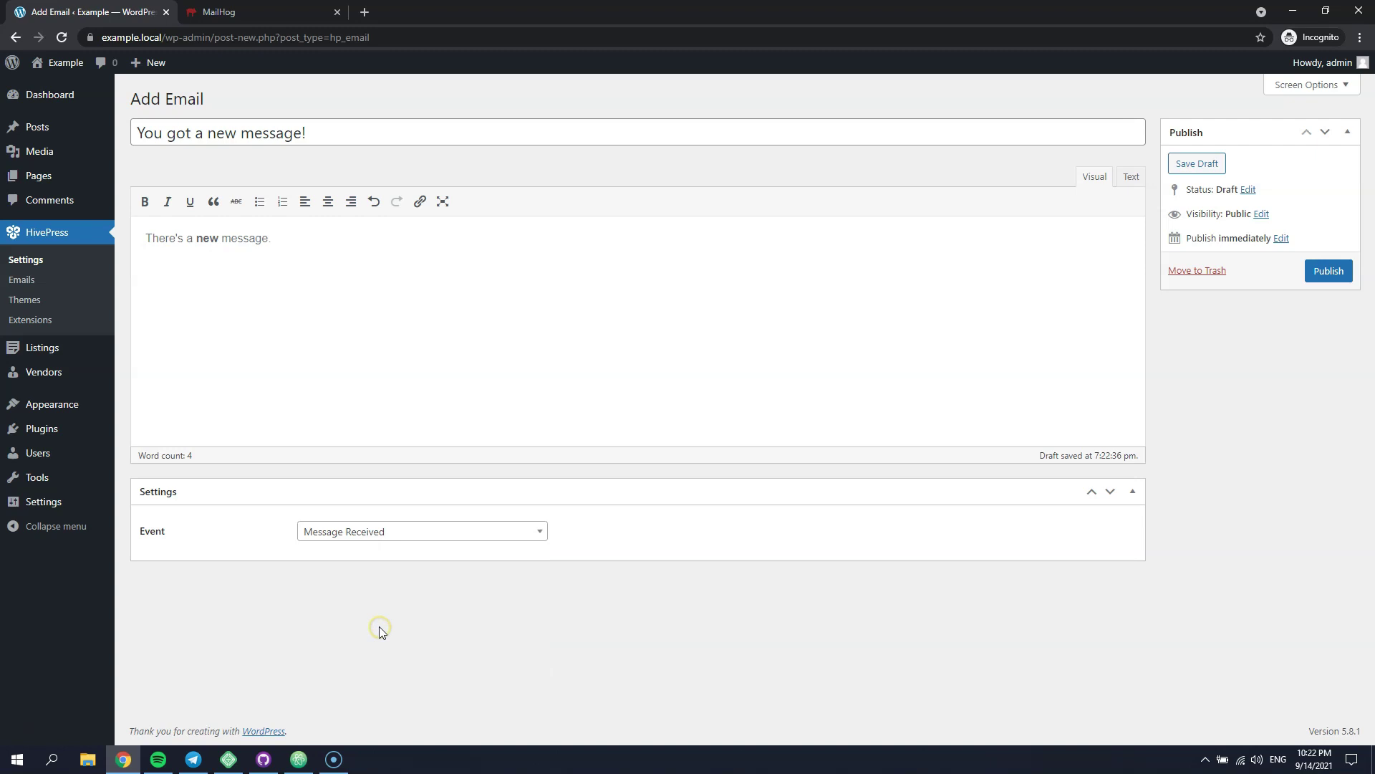
{"action": "left_click", "coordinate": [1327, 271]}
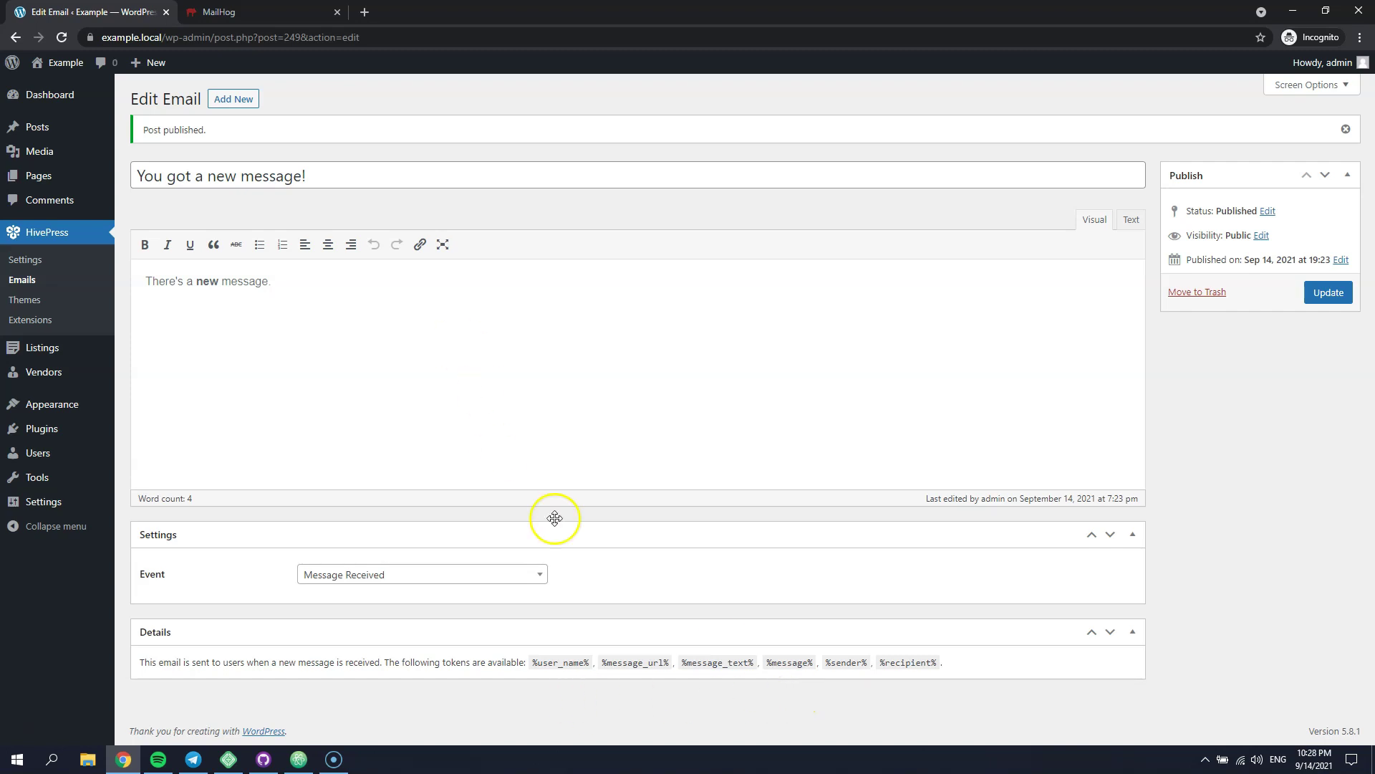
Step: Prefix the body with 'Hi %user_name%!', end it with the %message_url% link sentence, and update
{"action": "left_click", "coordinate": [146, 285]}
{"action": "type", "text": "Hi %user_name%"}
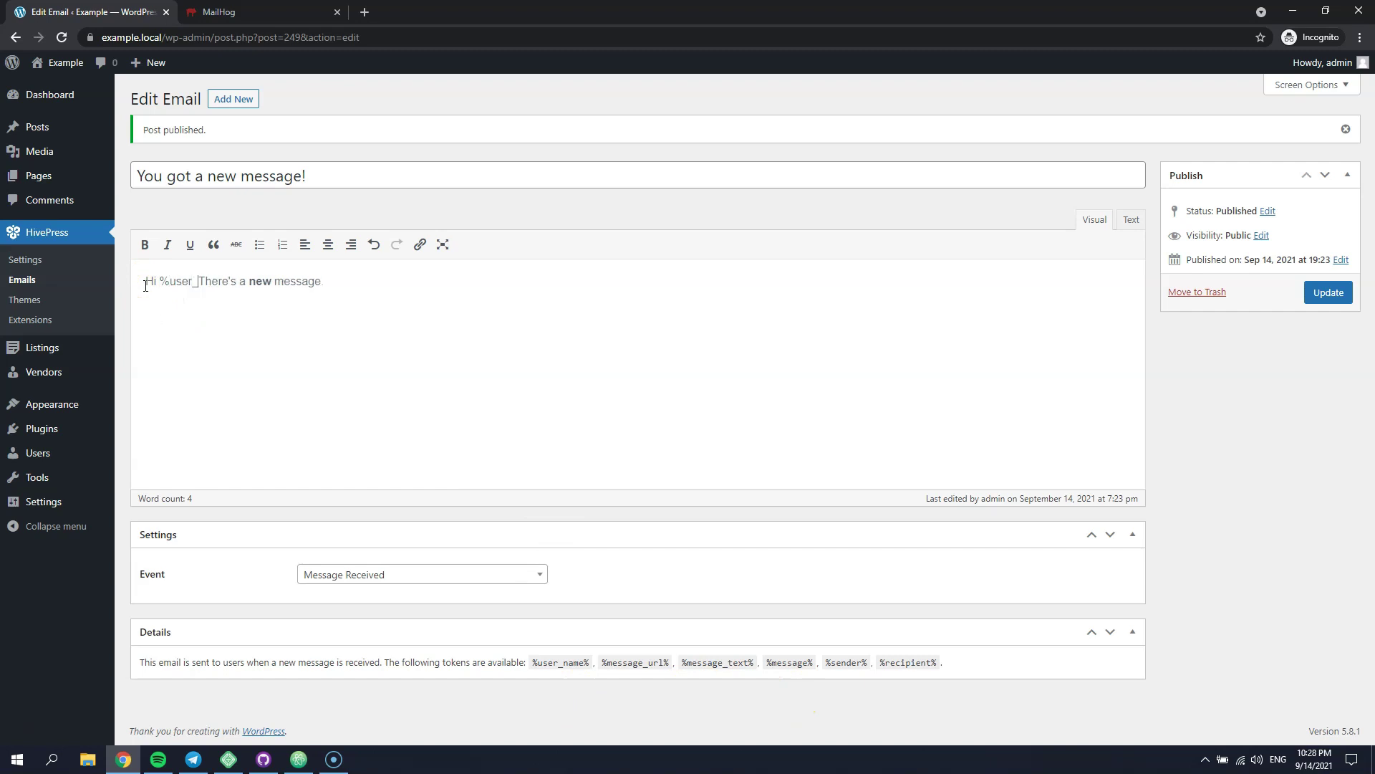
{"action": "type", "text": "!"}
{"action": "left_click", "coordinate": [464, 279]}
{"action": "key", "text": "BackSpace"}
{"action": "type", "text": ", cl"}
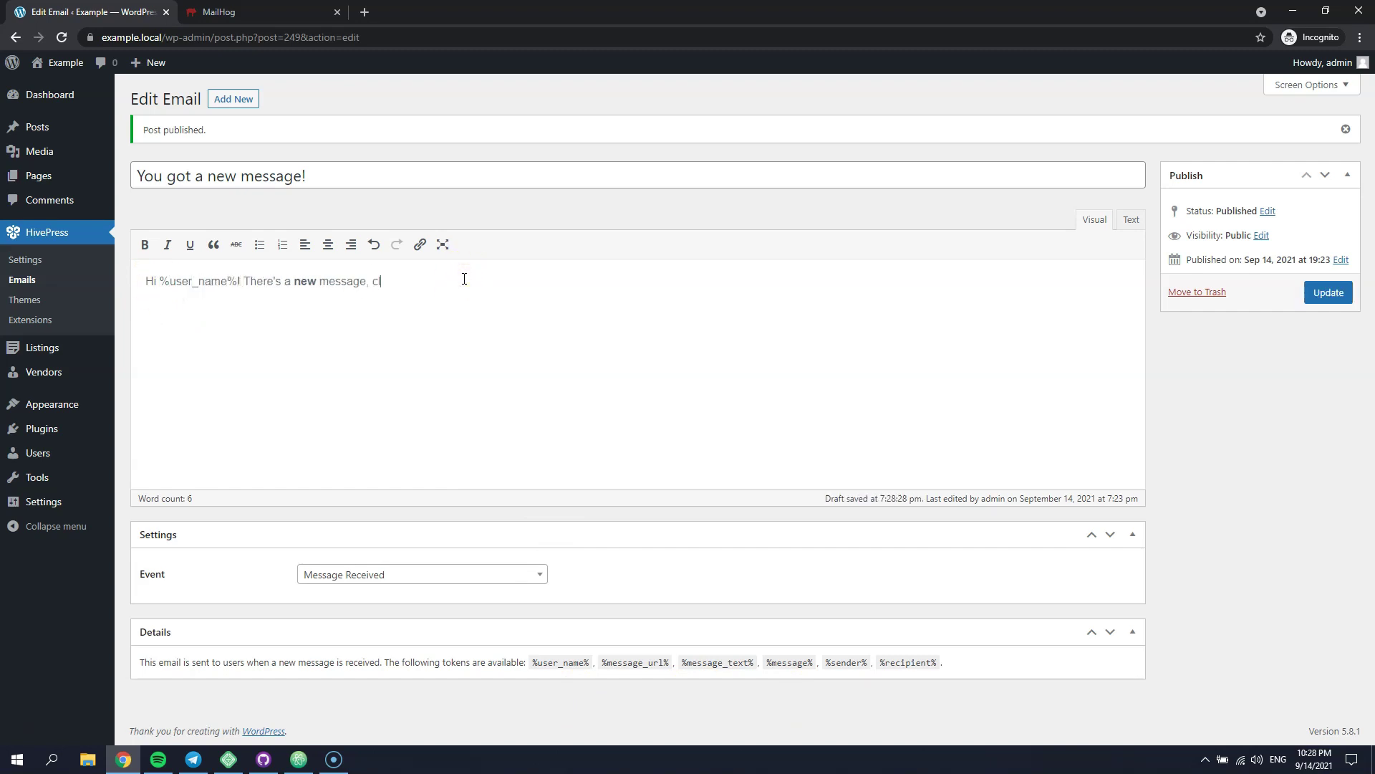
{"action": "type", "text": "ick on the following link to read it: %message_url%"}
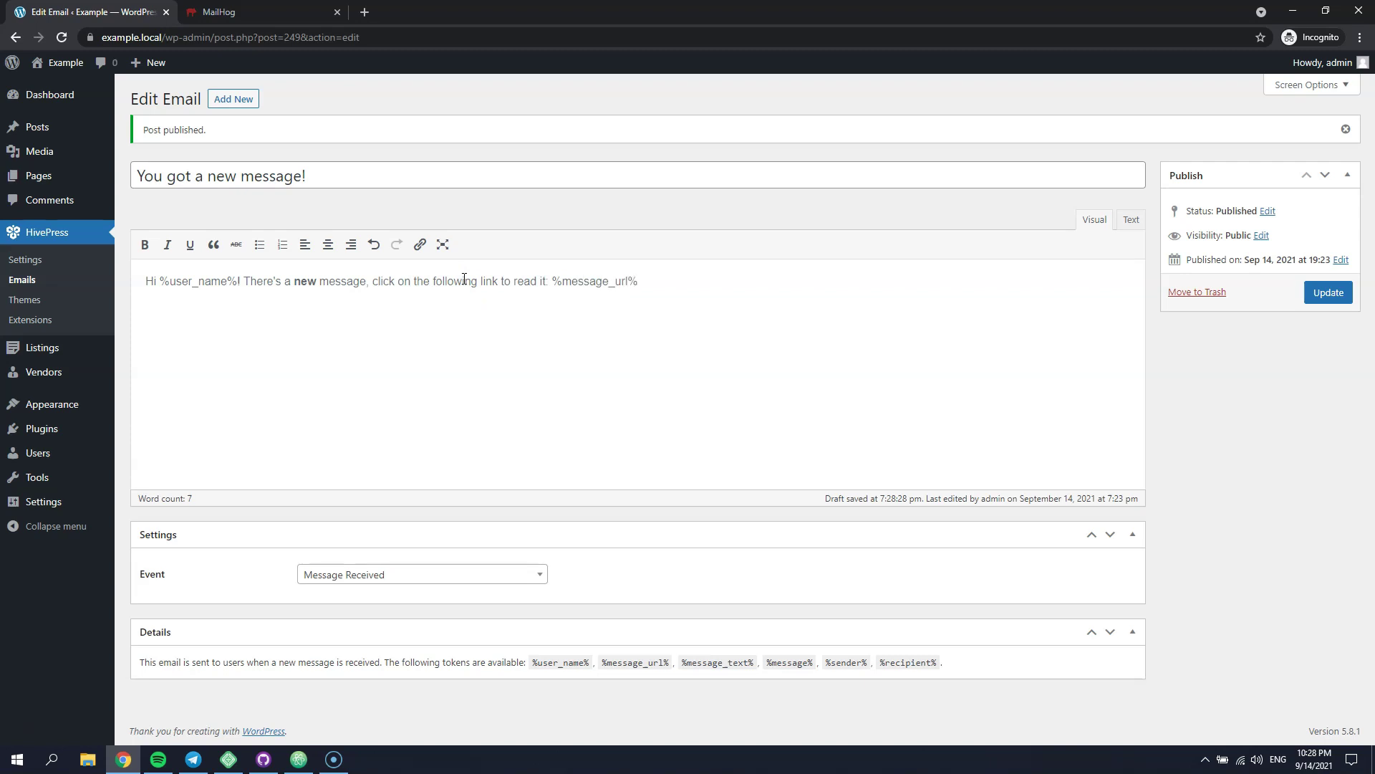
{"action": "left_click", "coordinate": [1022, 296]}
{"action": "left_click", "coordinate": [1323, 296]}
Step: Send another 'test' reply to a listing from the front page, then return to MailHog's inbox
{"action": "left_click", "coordinate": [57, 63]}
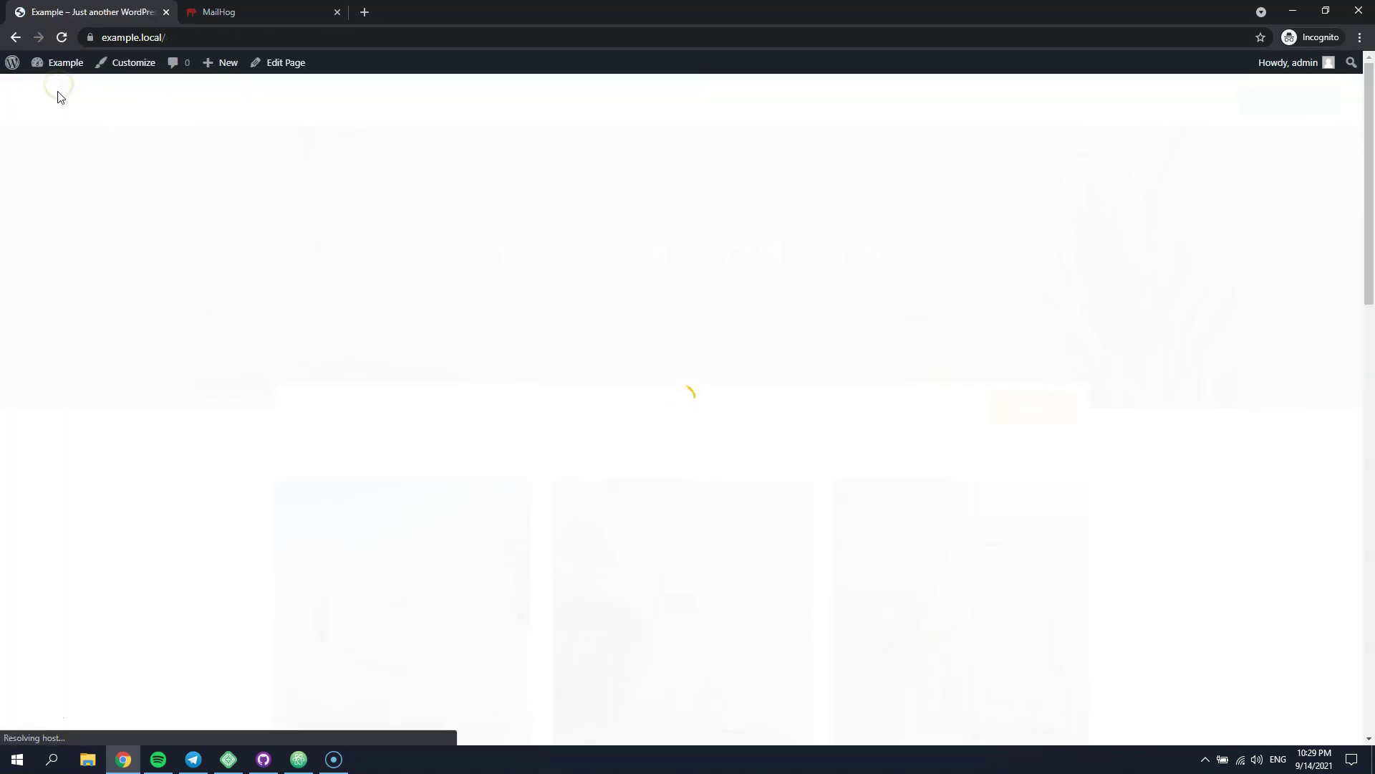
{"action": "scroll", "coordinate": [190, 271], "scroll_direction": "down", "scroll_amount": 10}
{"action": "left_click", "coordinate": [482, 545]}
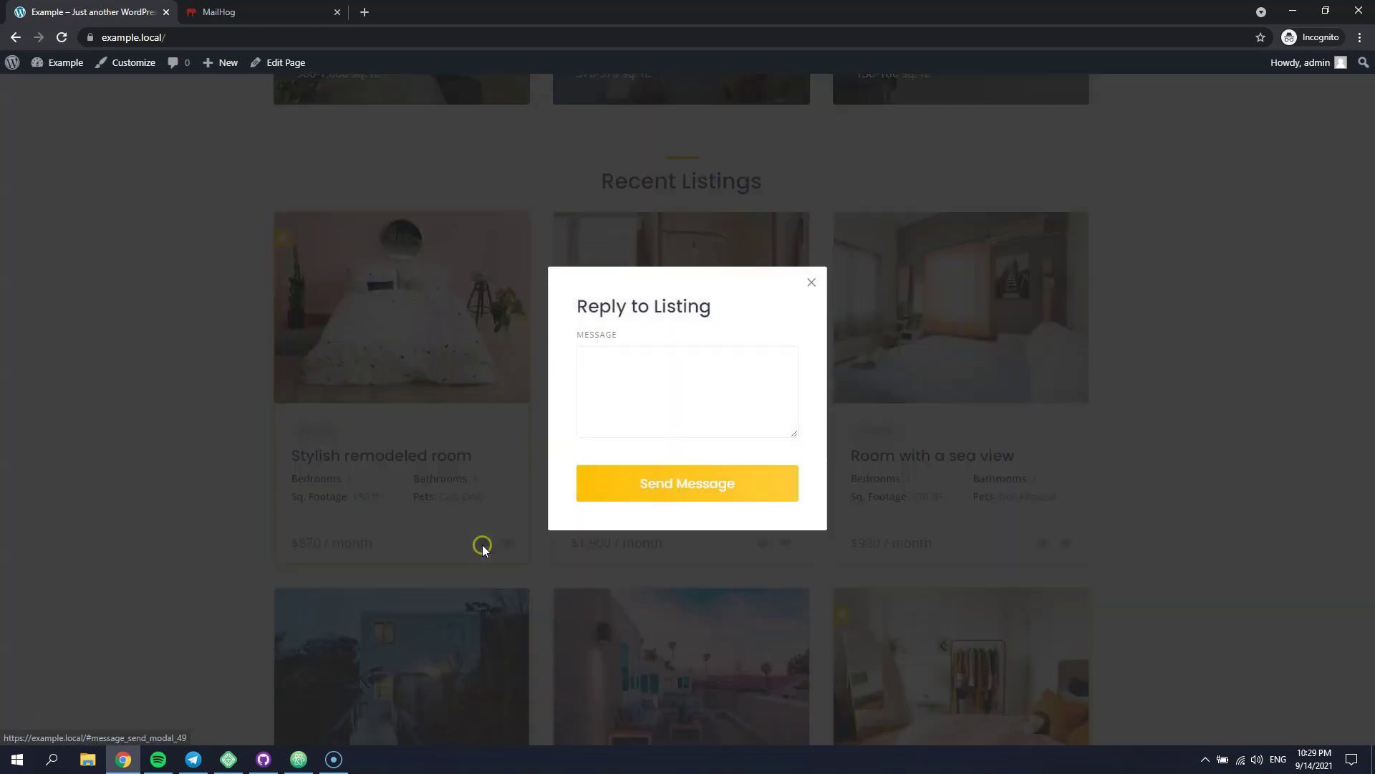
{"action": "left_click", "coordinate": [652, 399]}
{"action": "type", "text": "test"}
{"action": "left_click", "coordinate": [687, 492]}
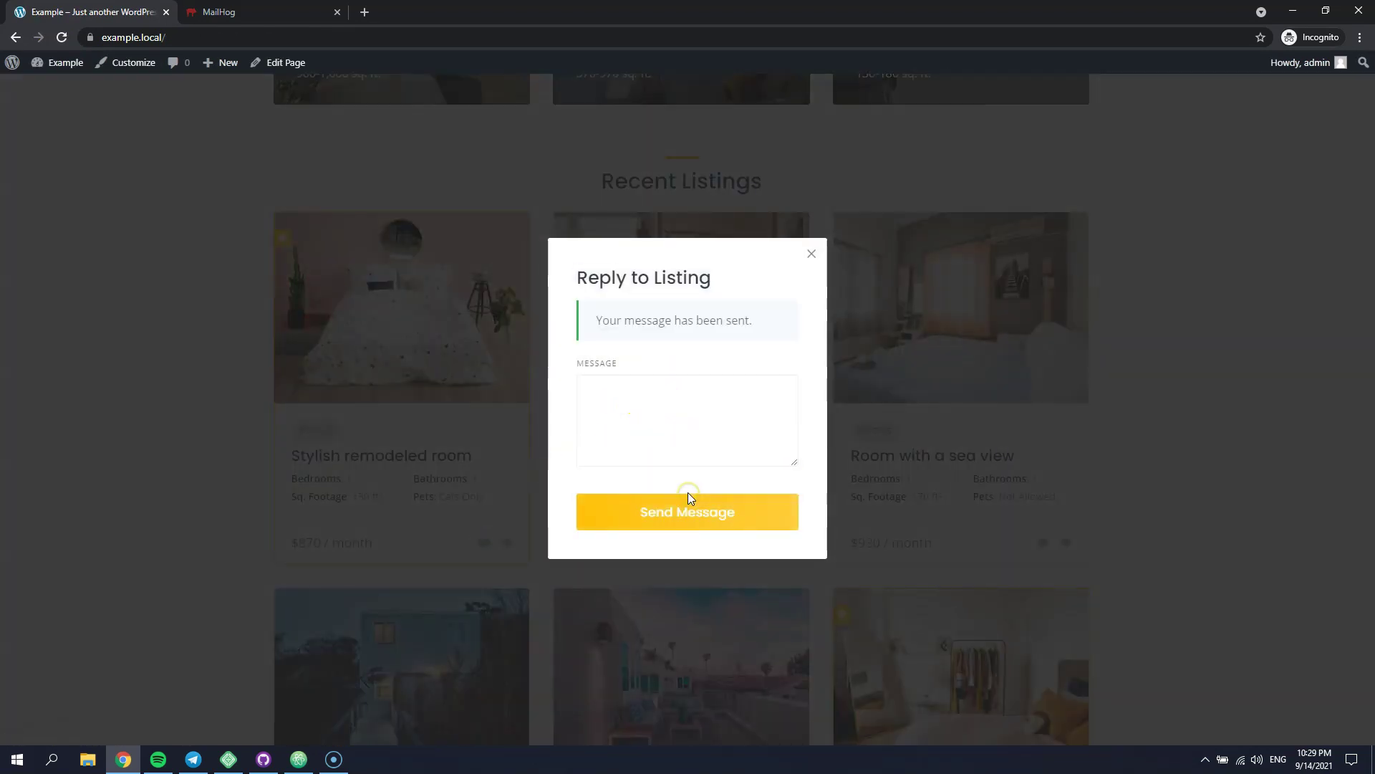
{"action": "left_click", "coordinate": [271, 14]}
{"action": "left_click", "coordinate": [101, 149]}
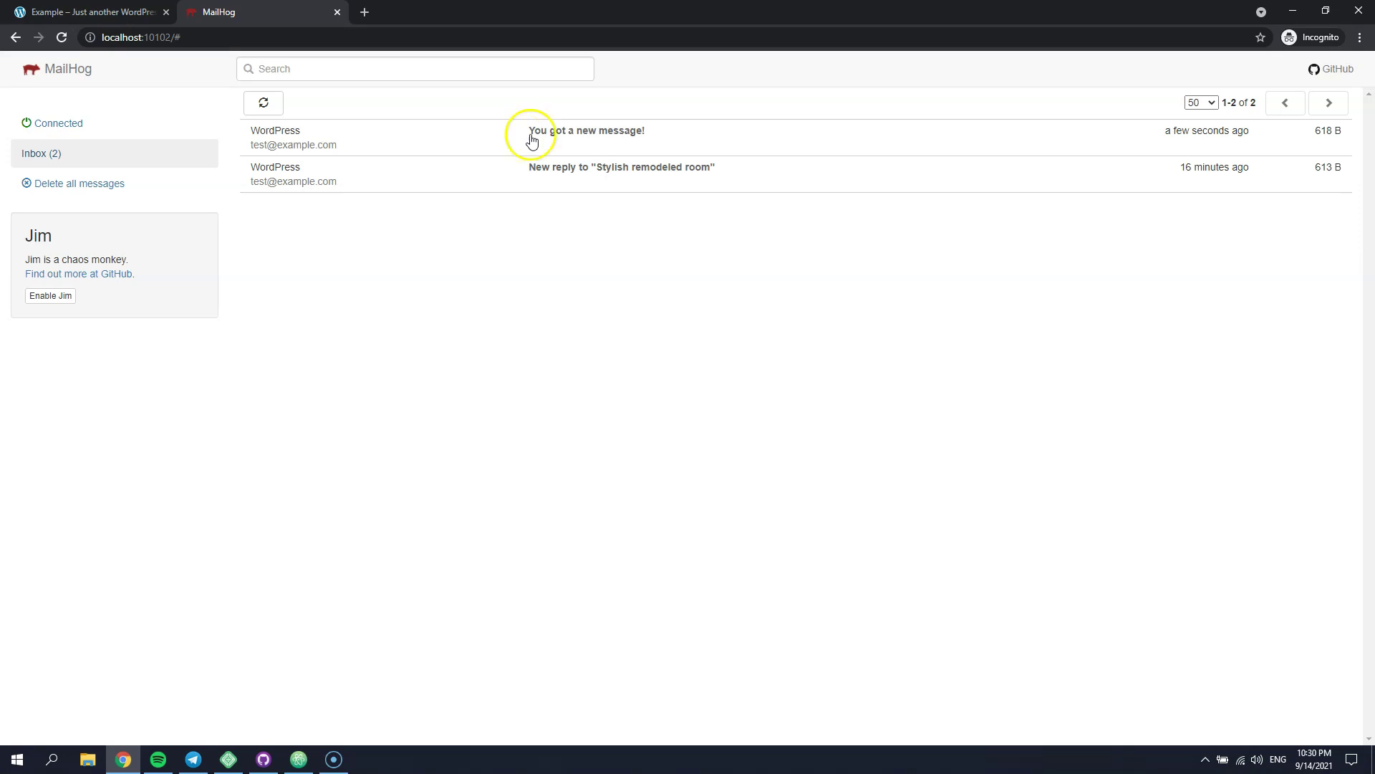
Step: Open the newest 'You got a new message!' email in MailHog
{"action": "left_click", "coordinate": [631, 137]}
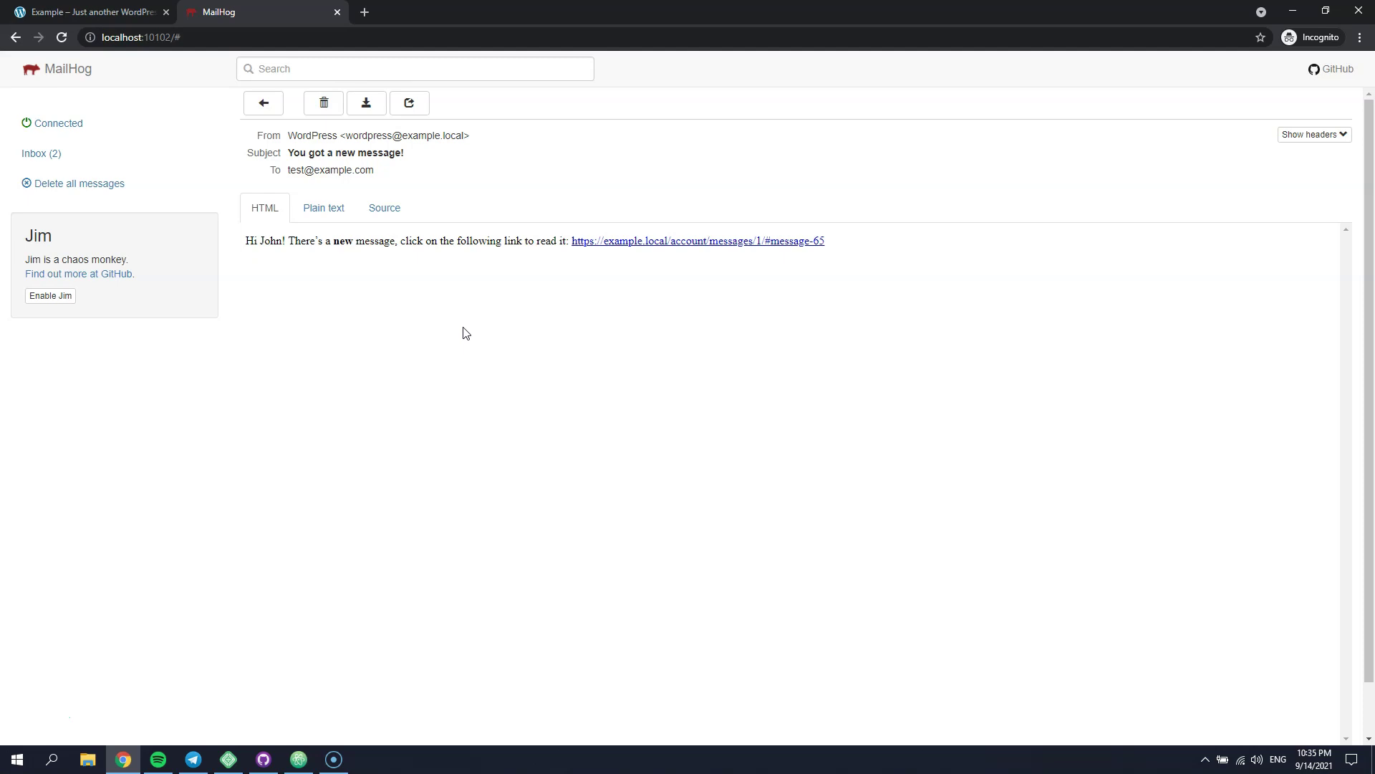
Step: In Atom, create a hivepress folder inside the listinghive-child theme
{"action": "left_click", "coordinate": [299, 760]}
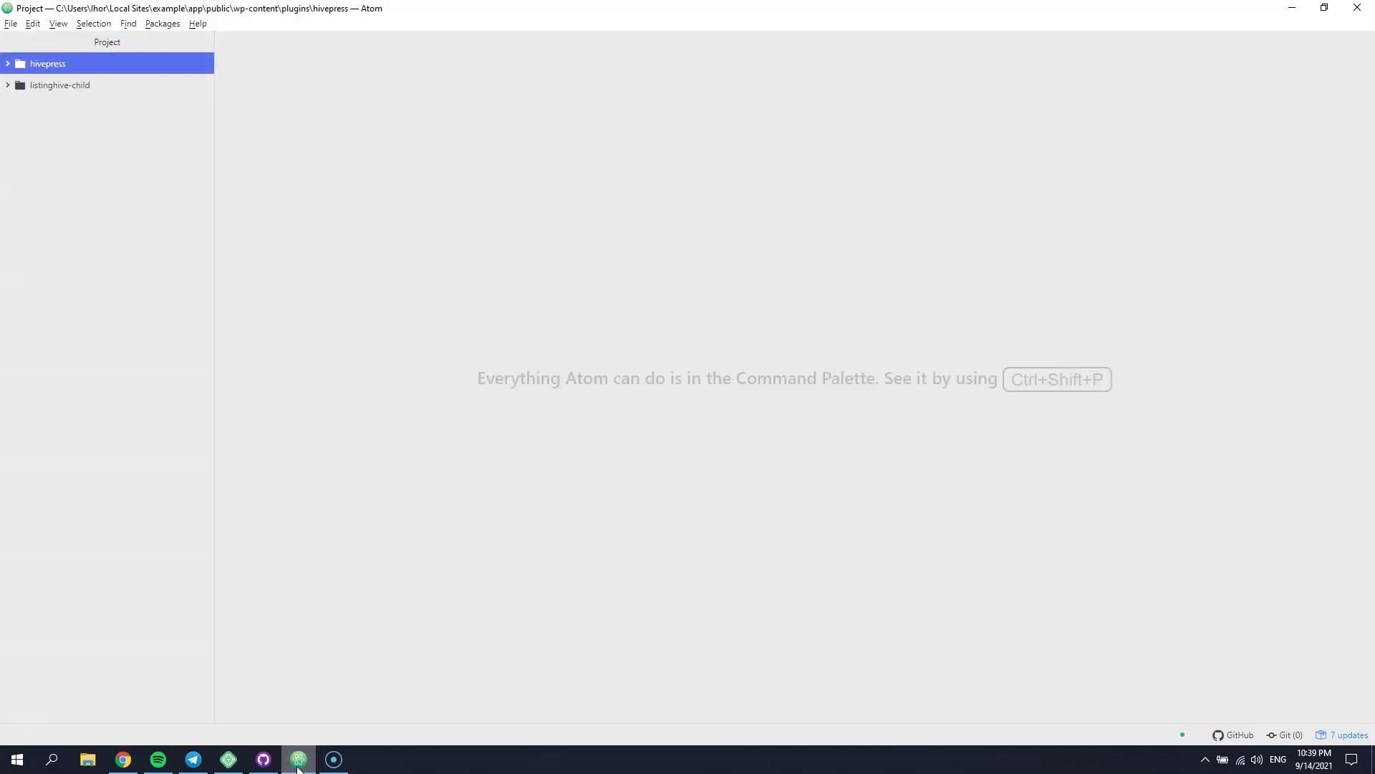
{"action": "left_click", "coordinate": [299, 712]}
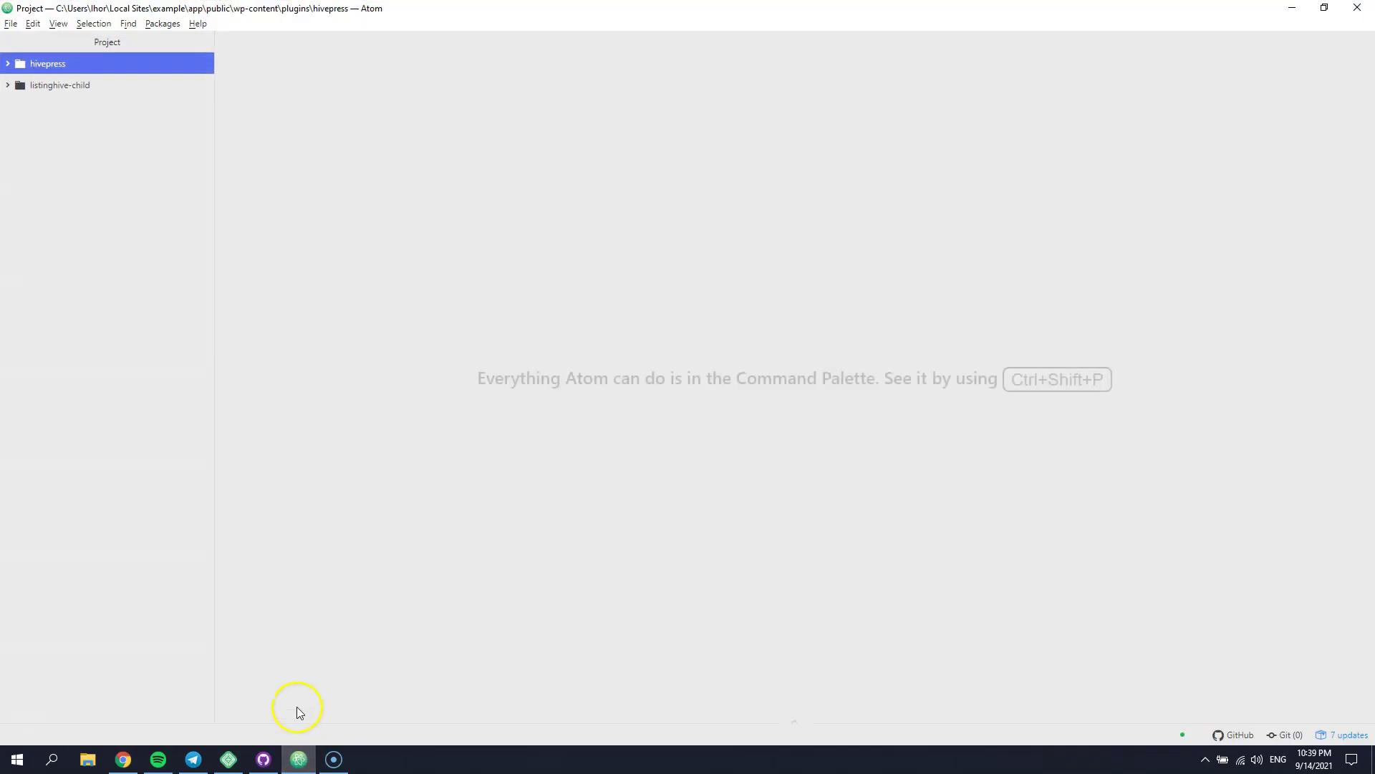
{"action": "left_click", "coordinate": [67, 90]}
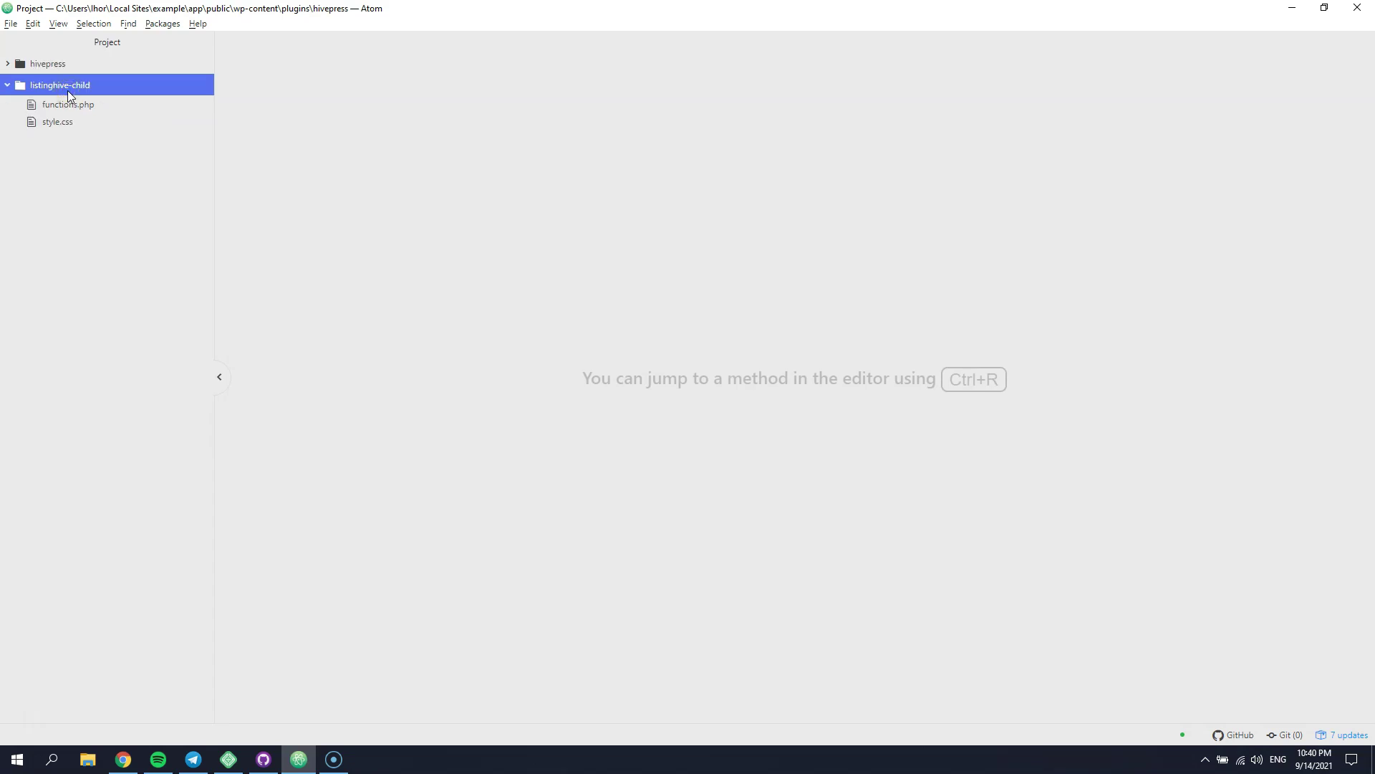
{"action": "key", "text": "shift+a"}
{"action": "type", "text": "hivepress"}
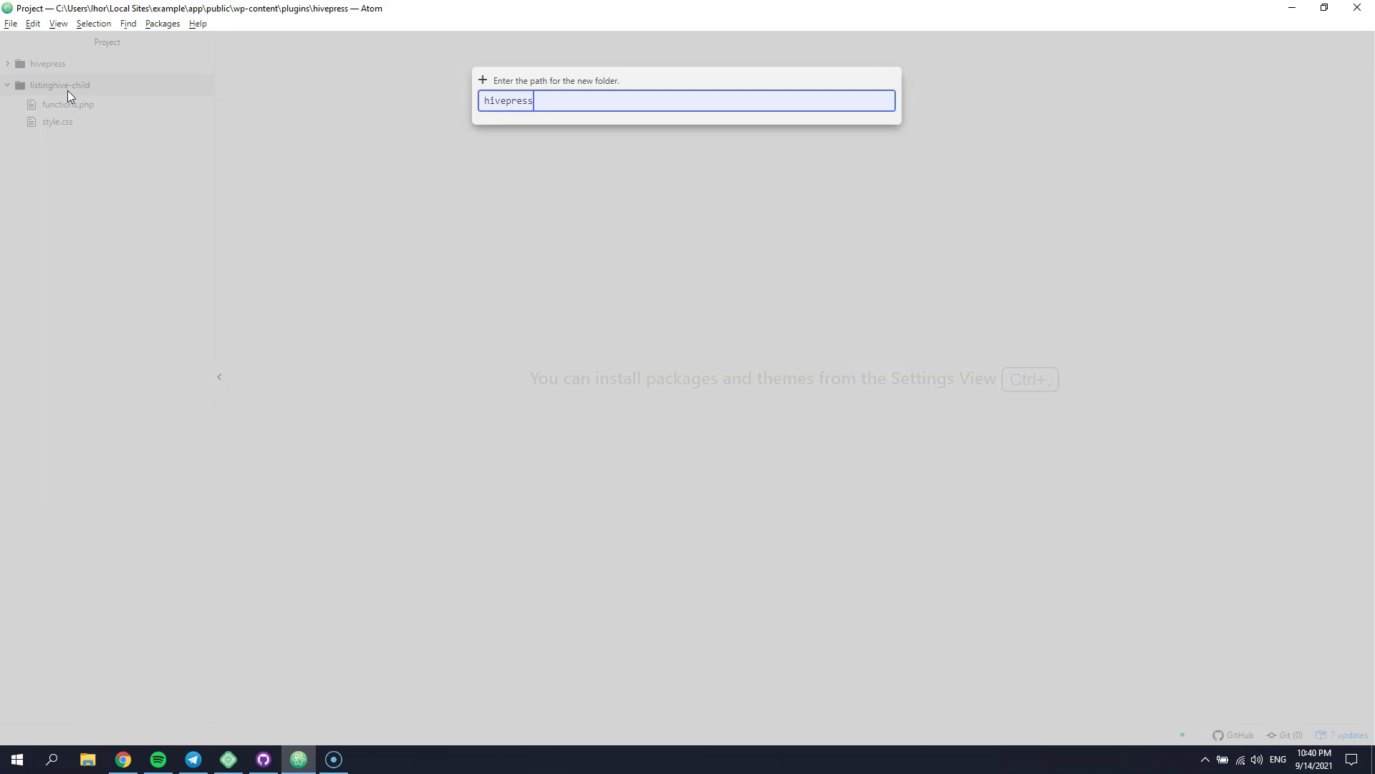
{"action": "key", "text": "Return"}
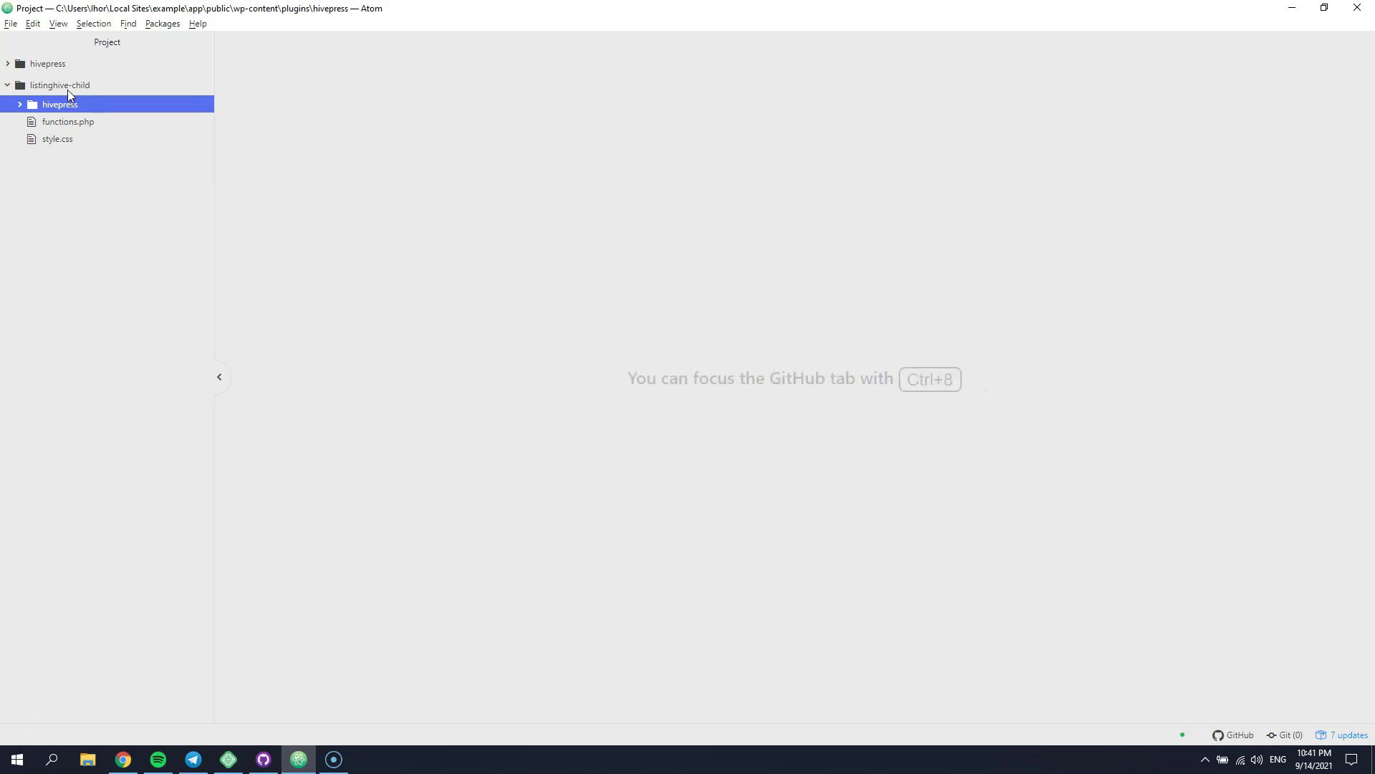
Step: Locate email-content.php in the HivePress plugin's templates/email folder
{"action": "left_click", "coordinate": [48, 64]}
{"action": "left_click", "coordinate": [72, 135]}
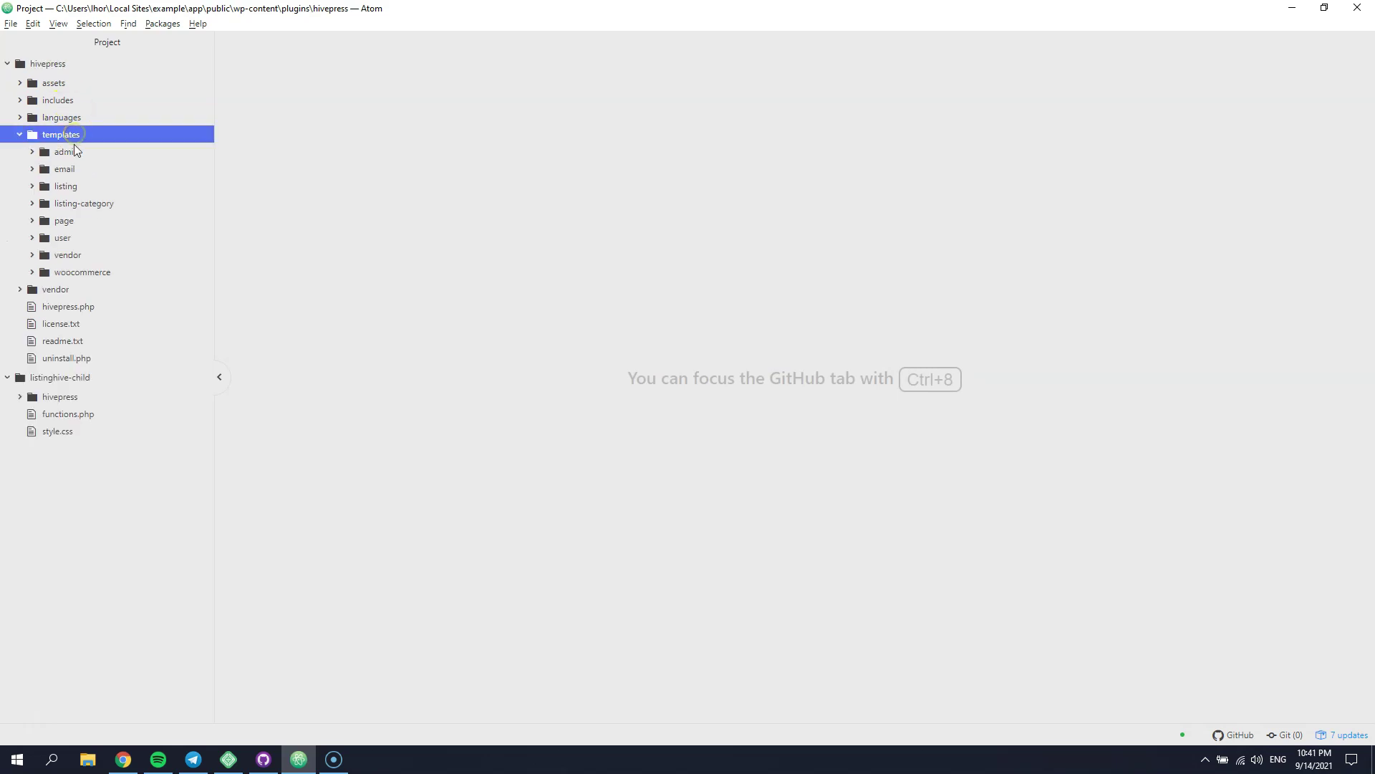
{"action": "left_click", "coordinate": [72, 168]}
{"action": "left_click", "coordinate": [91, 186]}
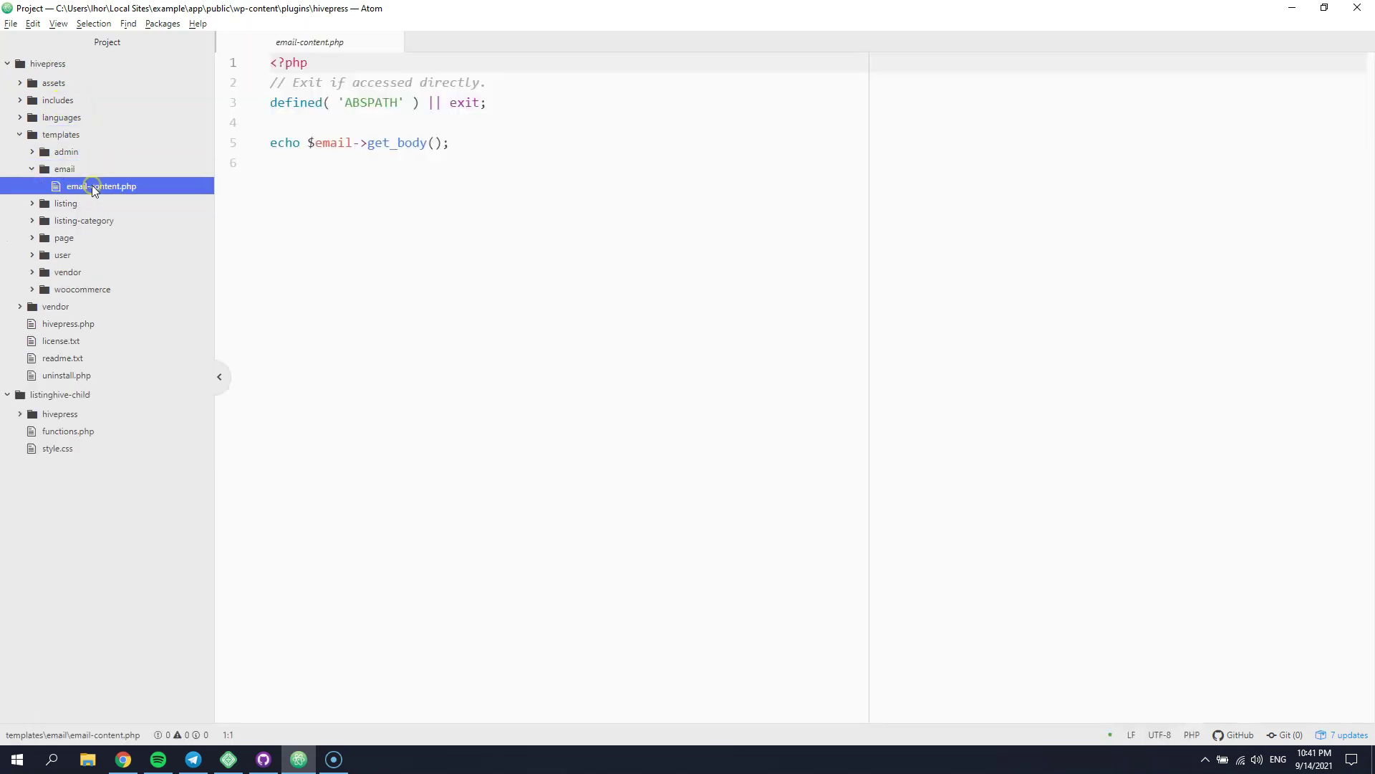
Step: Add an email subfolder under the child theme's hivepress folder and open its copied email-content.php
{"action": "left_click", "coordinate": [67, 417]}
{"action": "key", "text": "shift+a"}
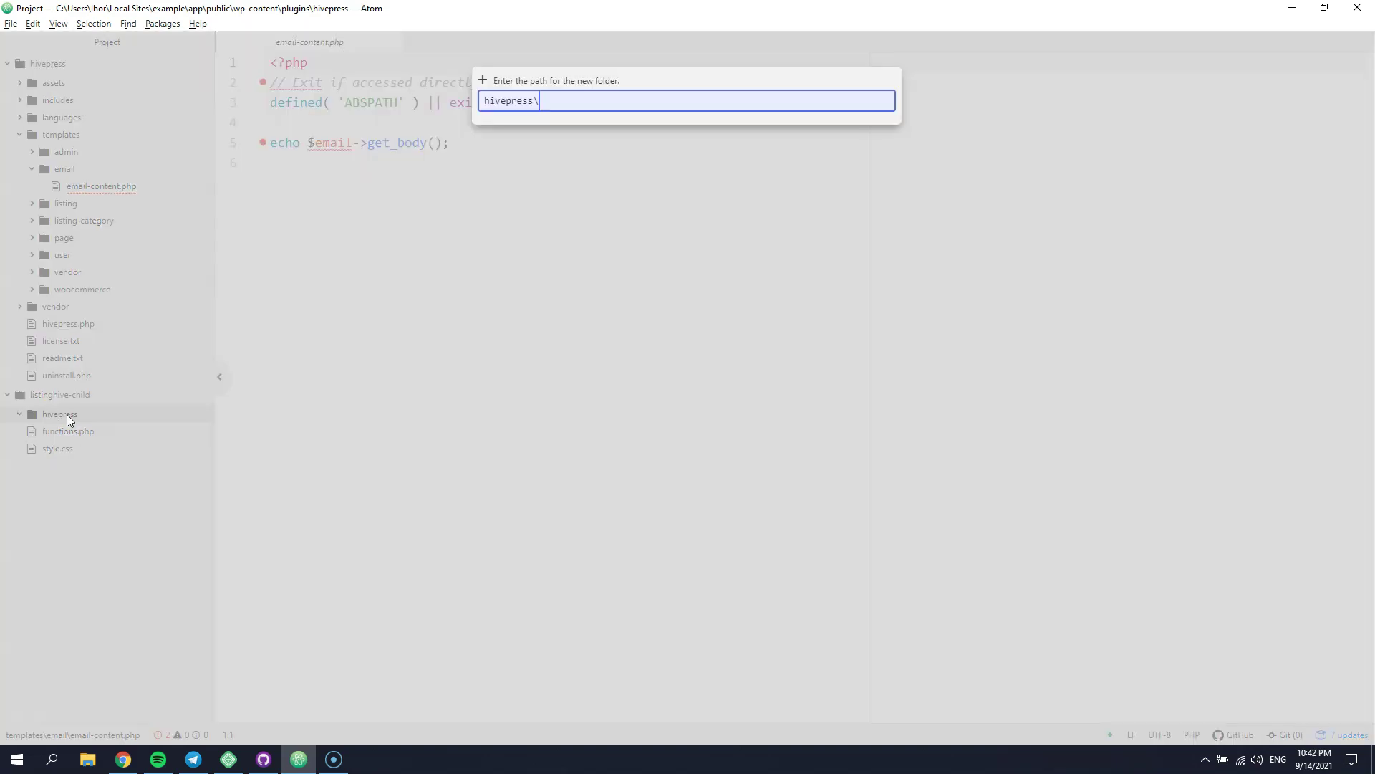
{"action": "type", "text": "email"}
{"action": "key", "text": "Return"}
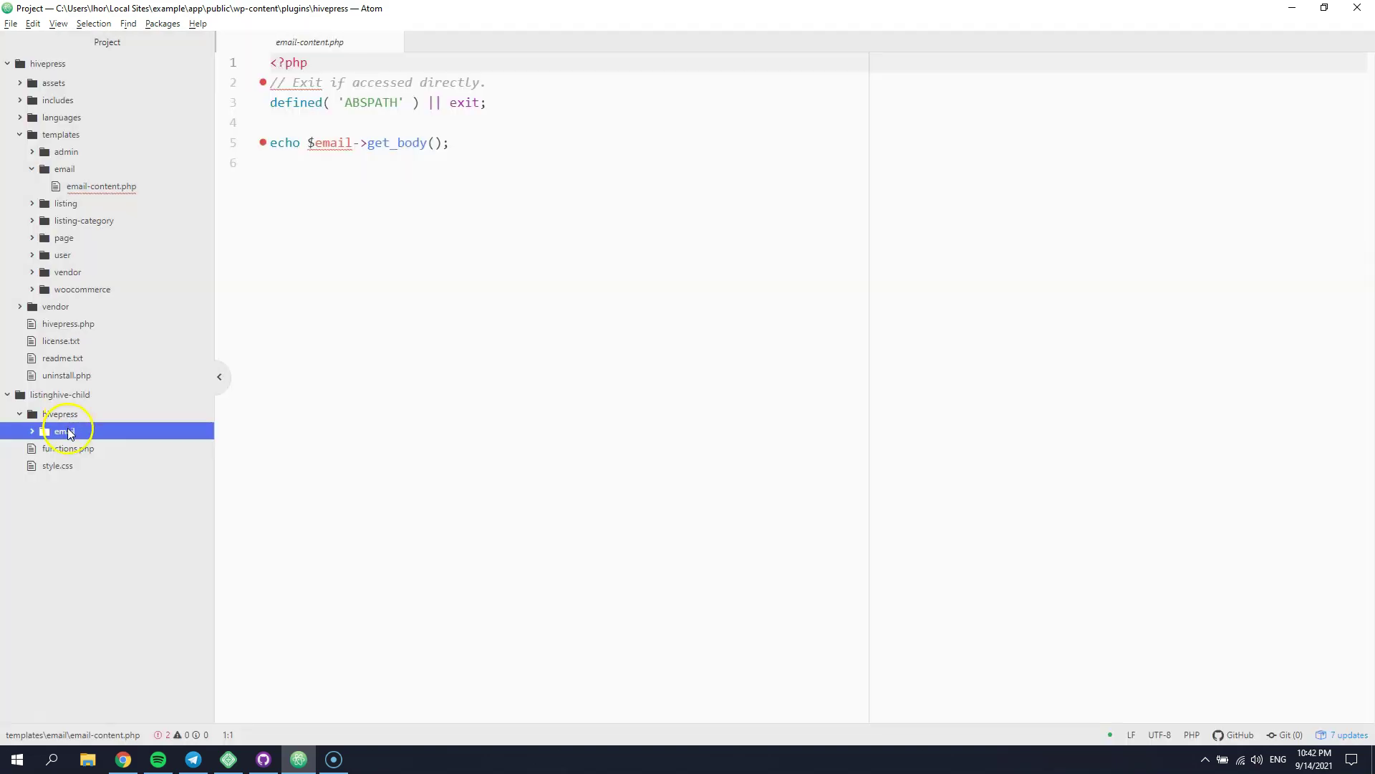
{"action": "left_click", "coordinate": [69, 434]}
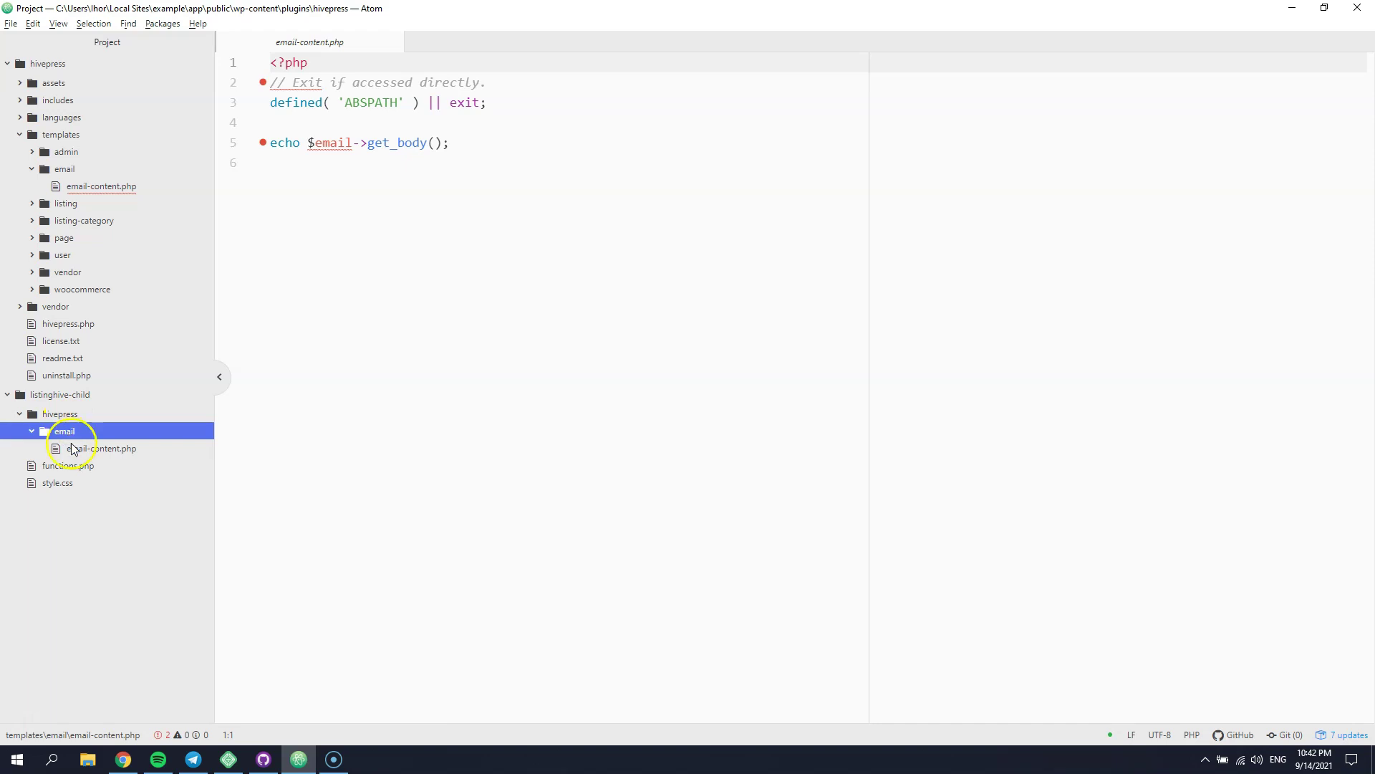
{"action": "double_click", "coordinate": [72, 448]}
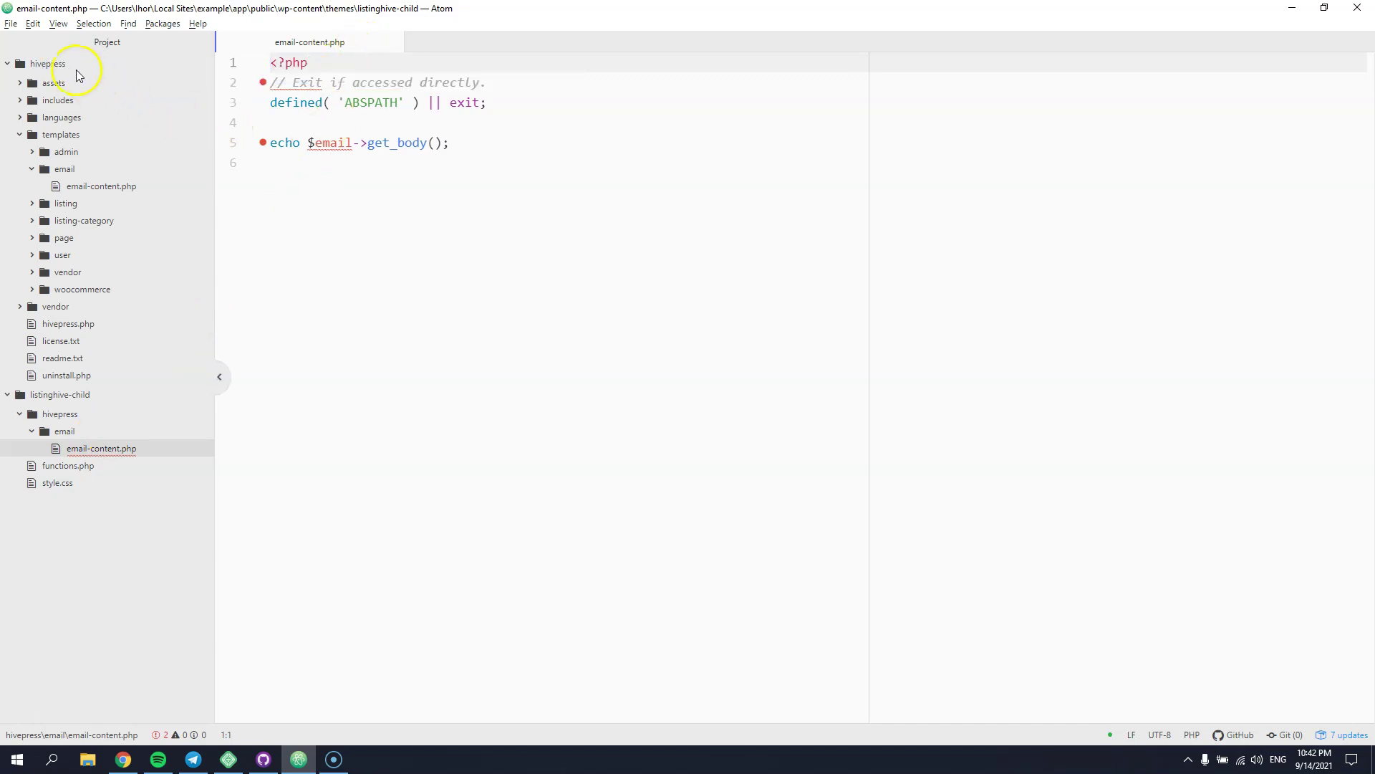
{"action": "left_click", "coordinate": [73, 67]}
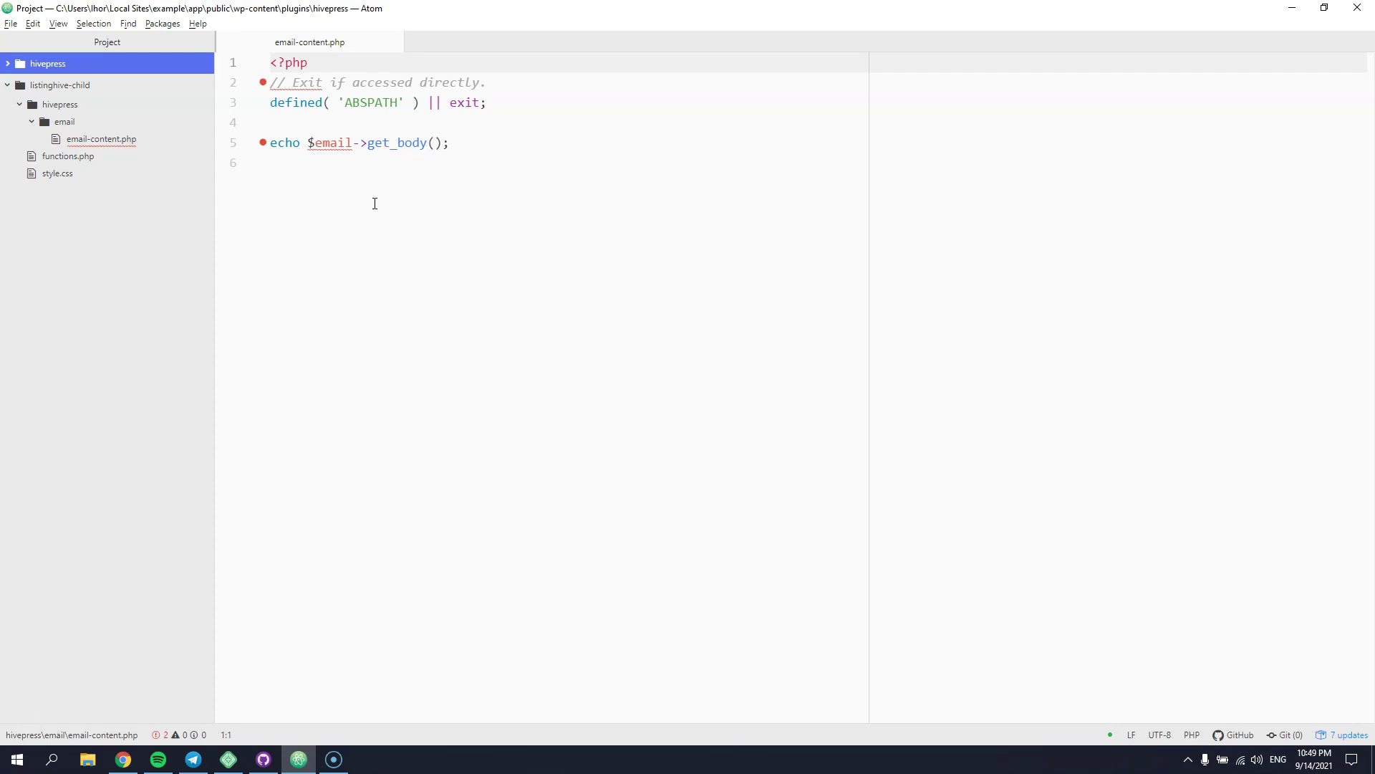
Step: Close the PHP block with ?> on line 4, paste the HTML template, and delete the trailing echo line
{"action": "left_click", "coordinate": [455, 129]}
{"action": "type", "text": "?>"}
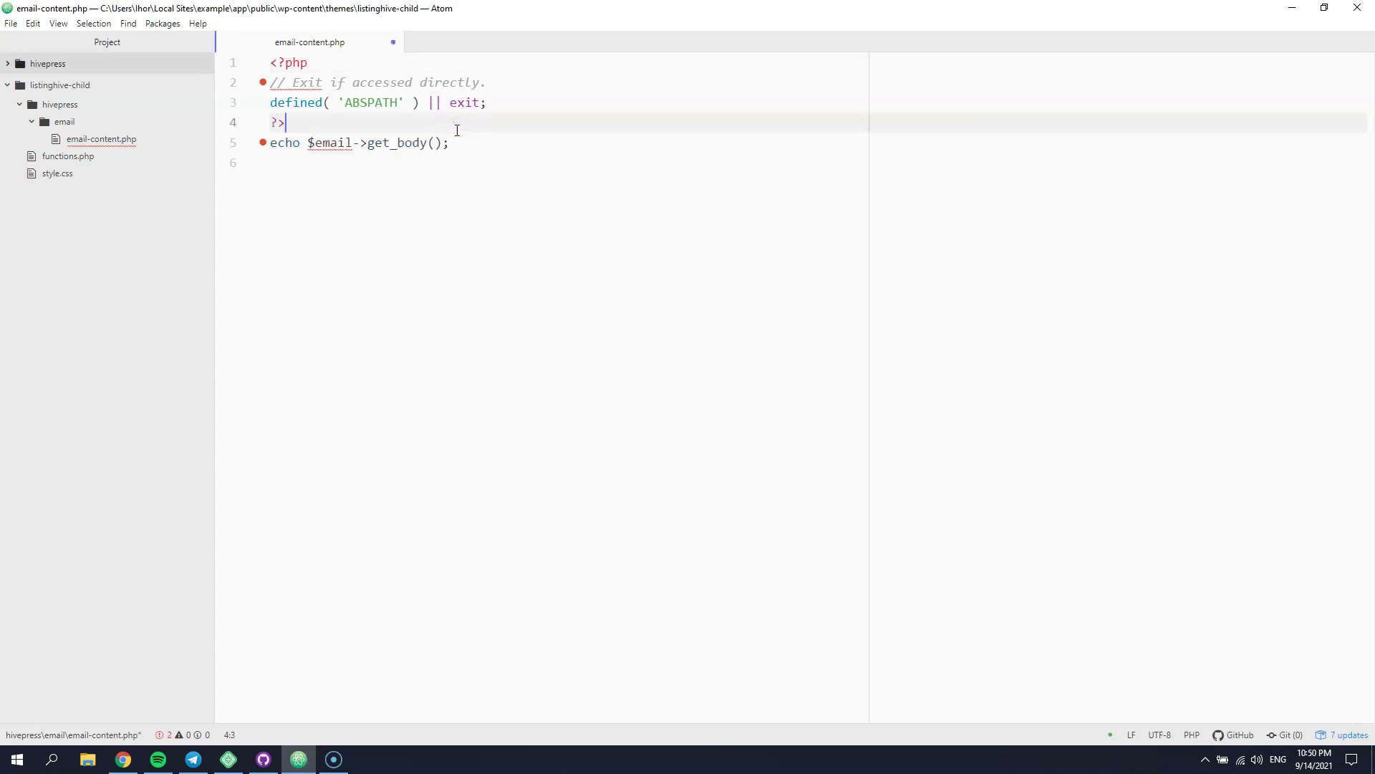
{"action": "key", "text": "Return"}
{"action": "key", "text": "ctrl+v"}
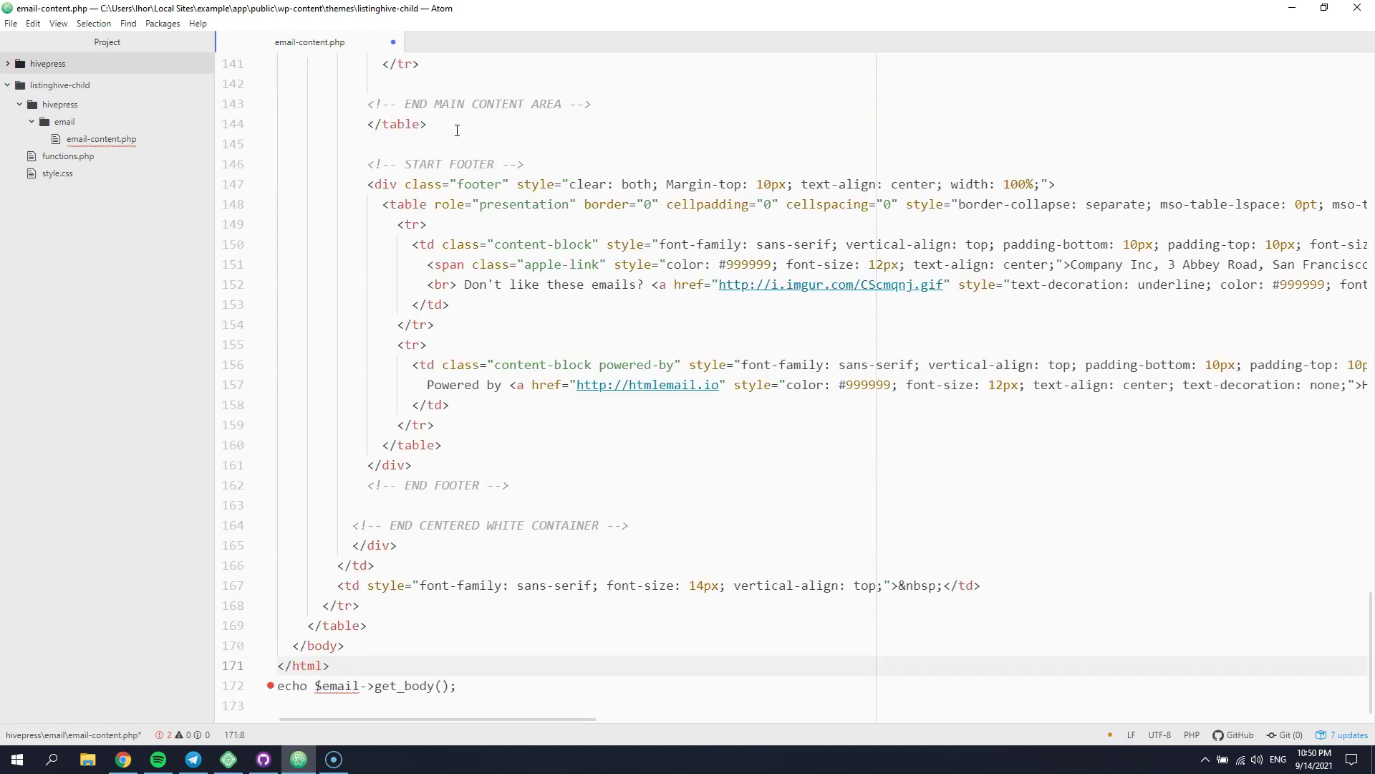
{"action": "left_click_drag", "start_coordinate": [459, 686], "coordinate": [278, 685]}
{"action": "key", "text": "ctrl+c"}
{"action": "key", "text": "BackSpace"}
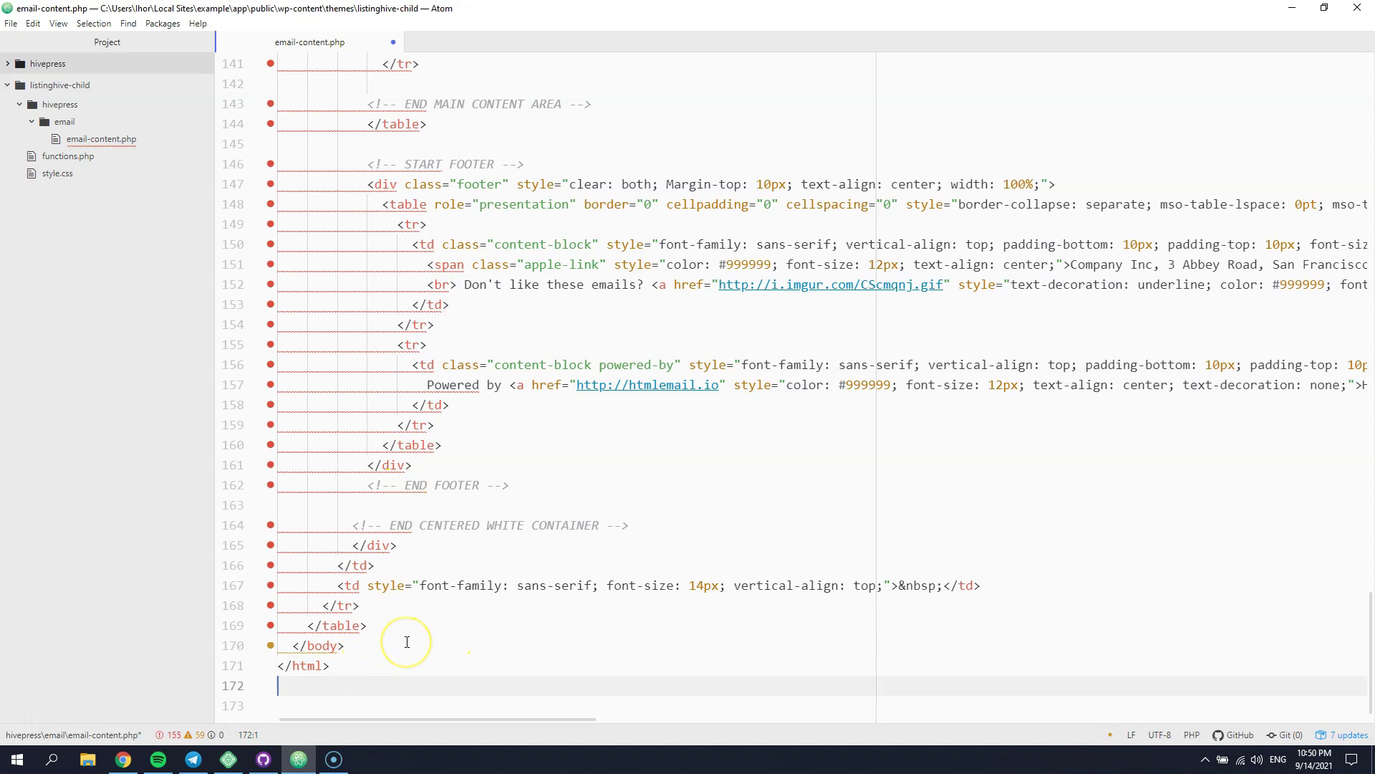
{"action": "scroll", "coordinate": [409, 622], "scroll_direction": "up", "scroll_amount": 6}
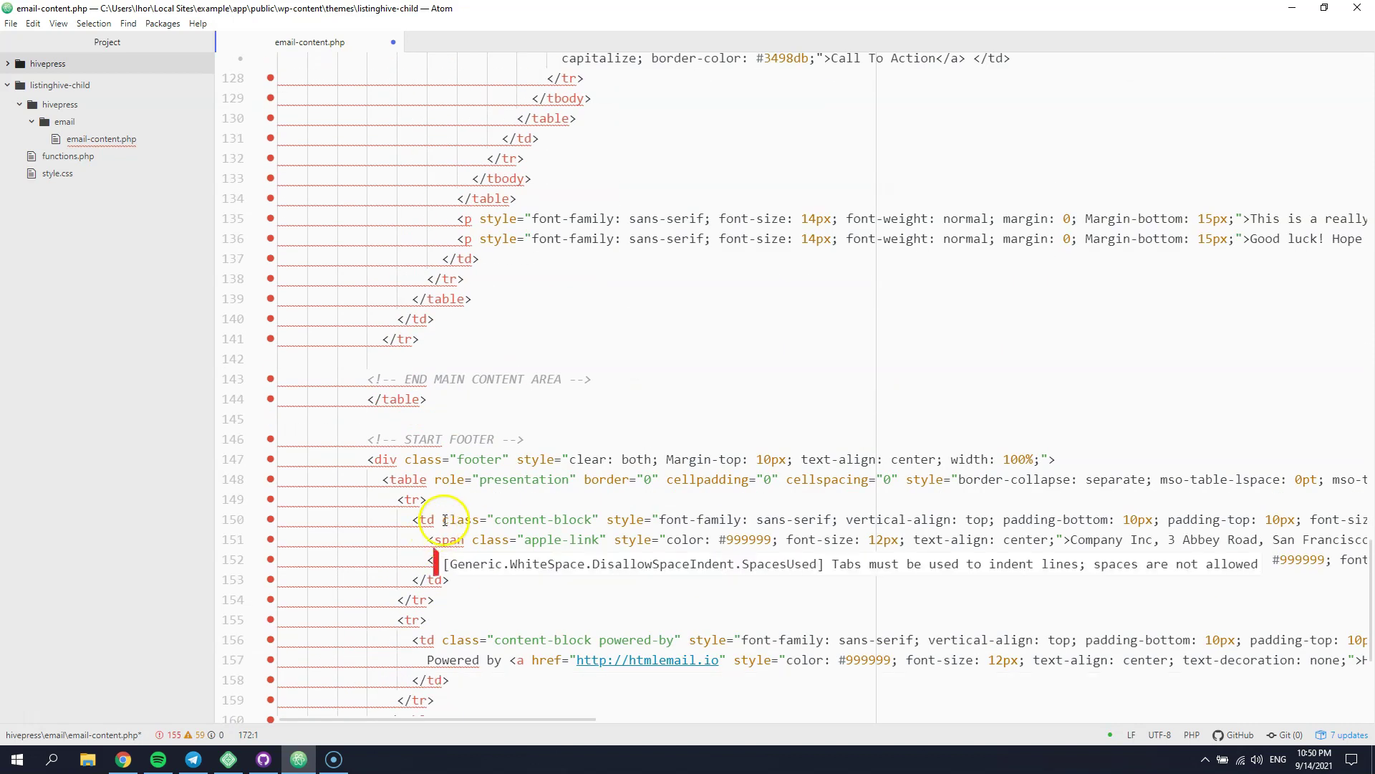
{"action": "scroll", "coordinate": [482, 475], "scroll_direction": "up", "scroll_amount": 3}
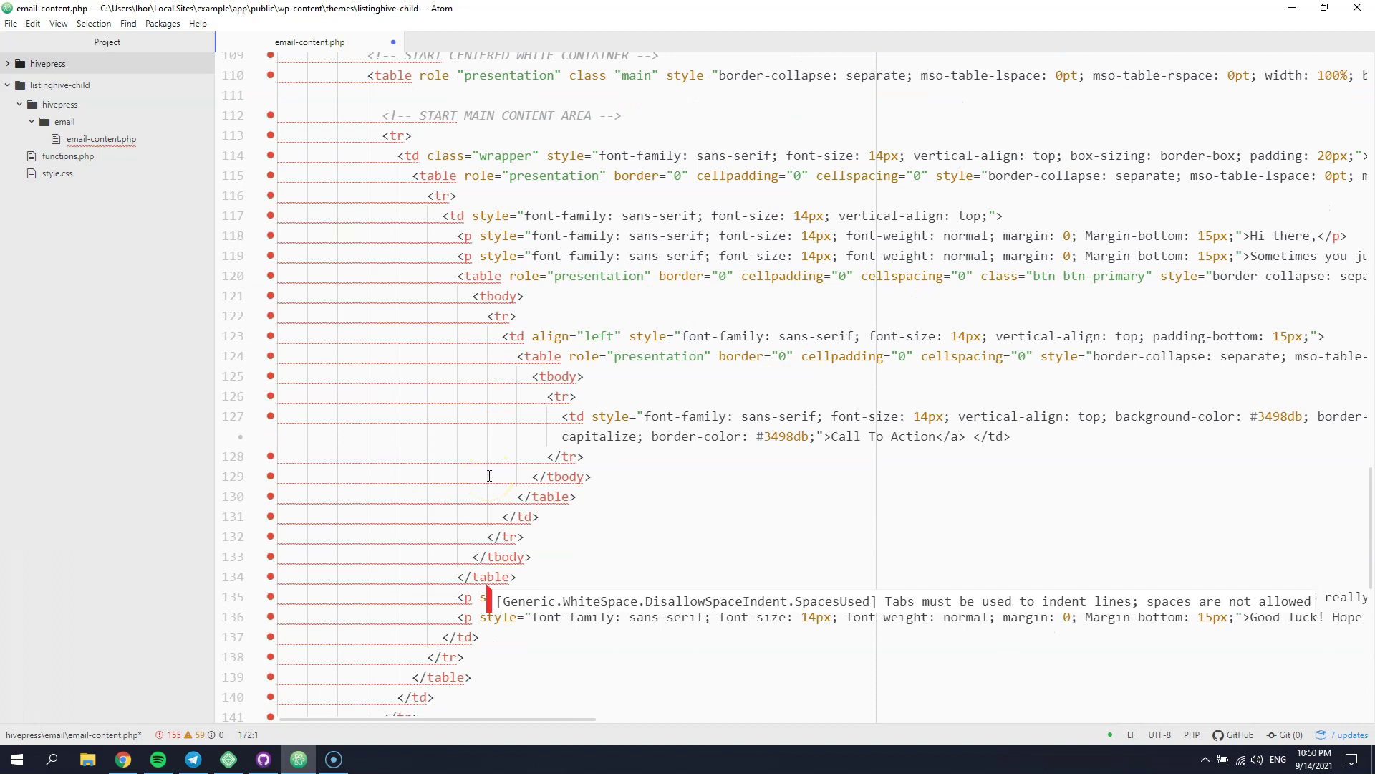
{"action": "scroll", "coordinate": [490, 476], "scroll_direction": "up", "scroll_amount": 2}
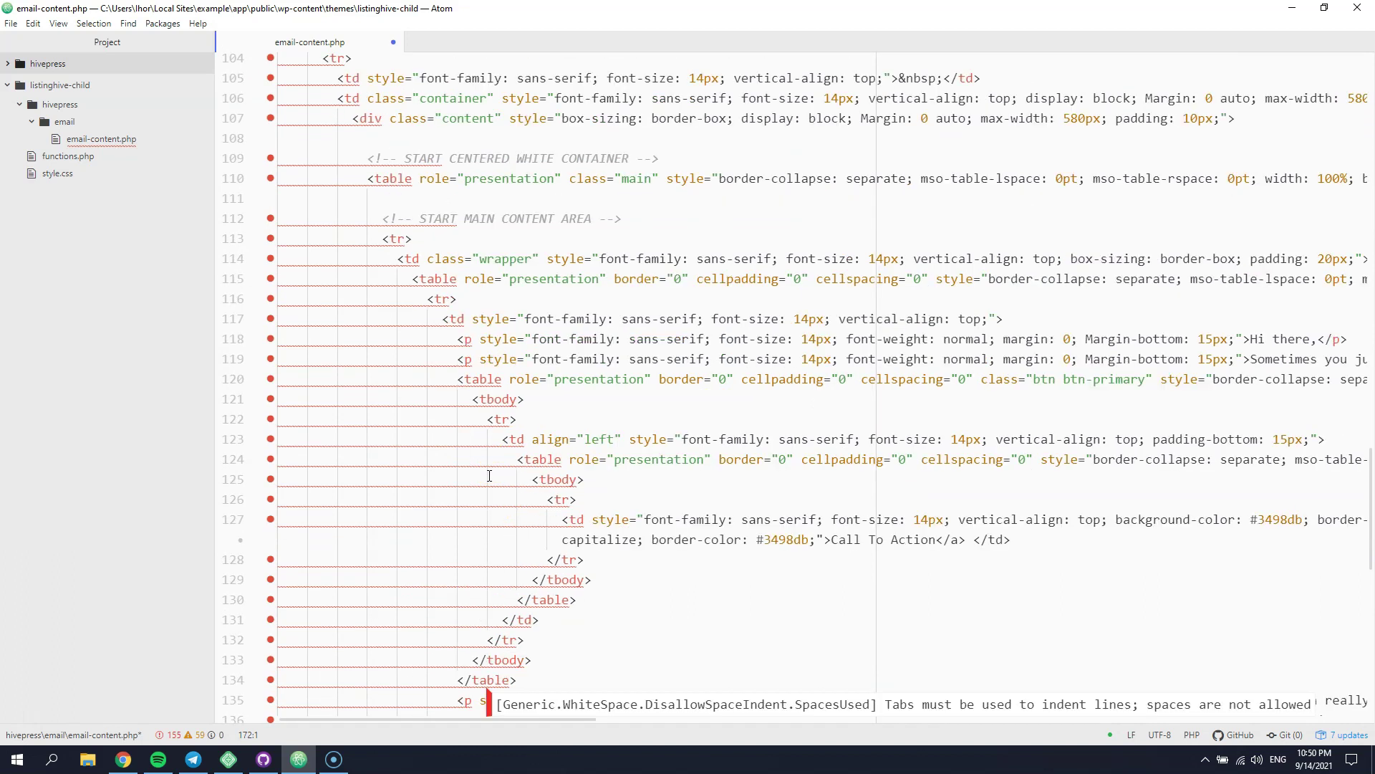
{"action": "scroll", "coordinate": [490, 475], "scroll_direction": "up", "scroll_amount": 3}
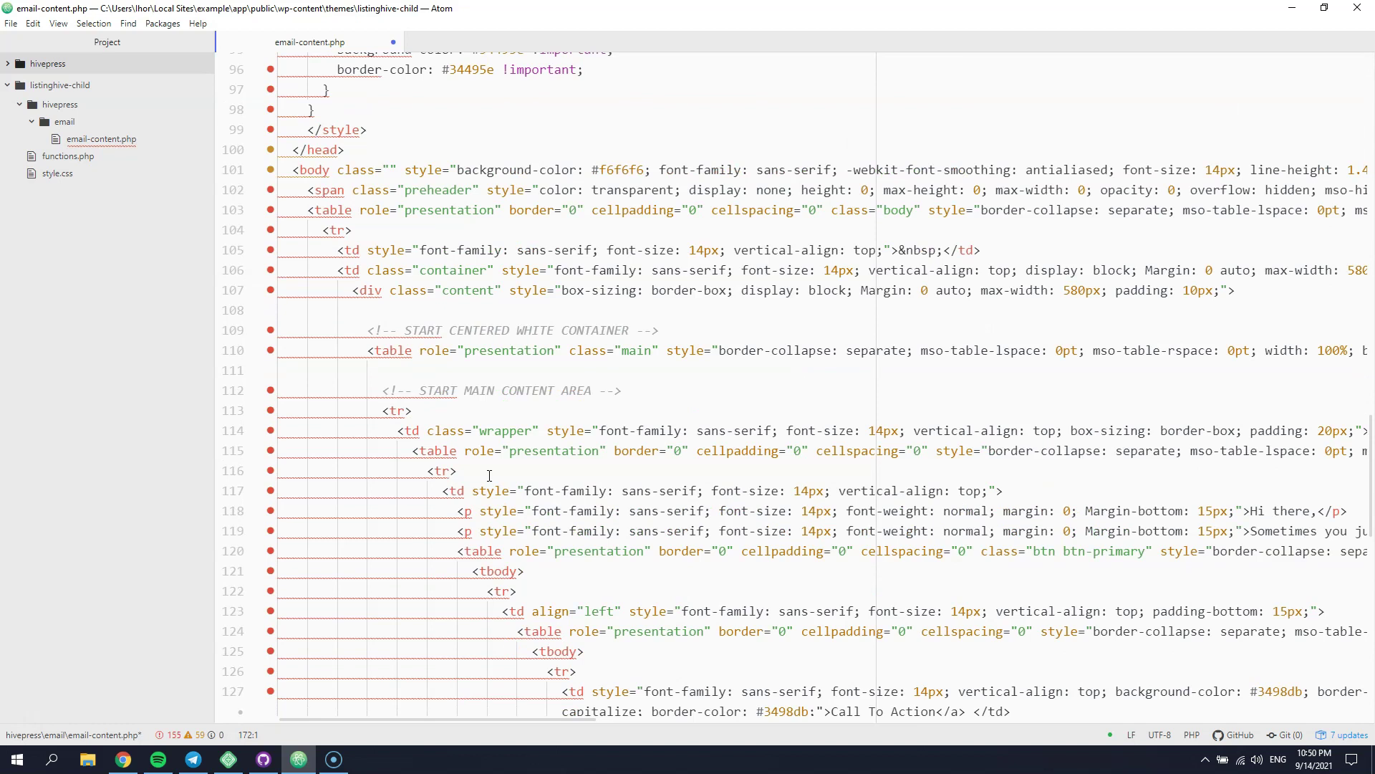
Step: Find 'hi there' and delete the template's sample content from line 118 onward
{"action": "key", "text": "ctrl+f"}
{"action": "type", "text": "hi there"}
{"action": "scroll", "coordinate": [490, 476], "scroll_direction": "up", "scroll_amount": 2}
{"action": "scroll", "coordinate": [490, 476], "scroll_direction": "down", "scroll_amount": 4}
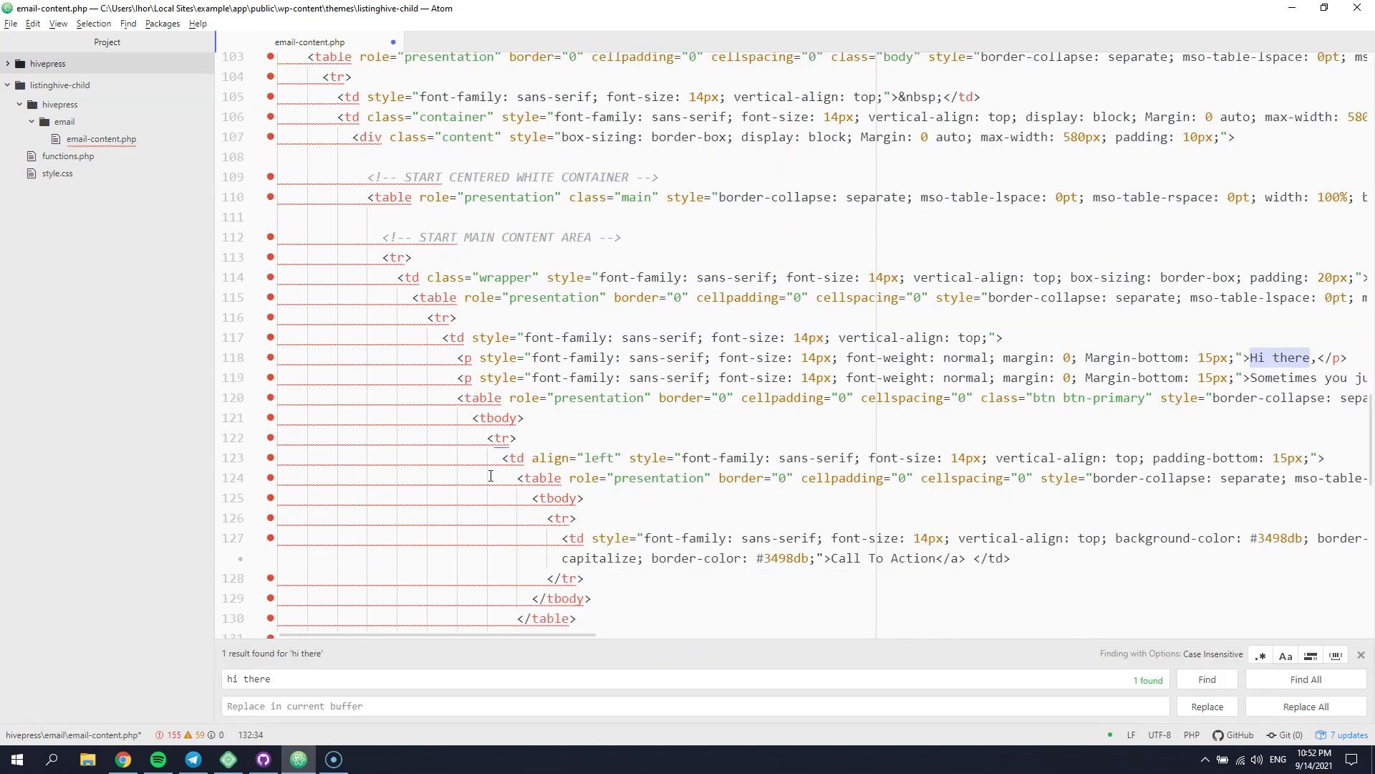
{"action": "left_click_drag", "start_coordinate": [234, 353], "coordinate": [228, 566]}
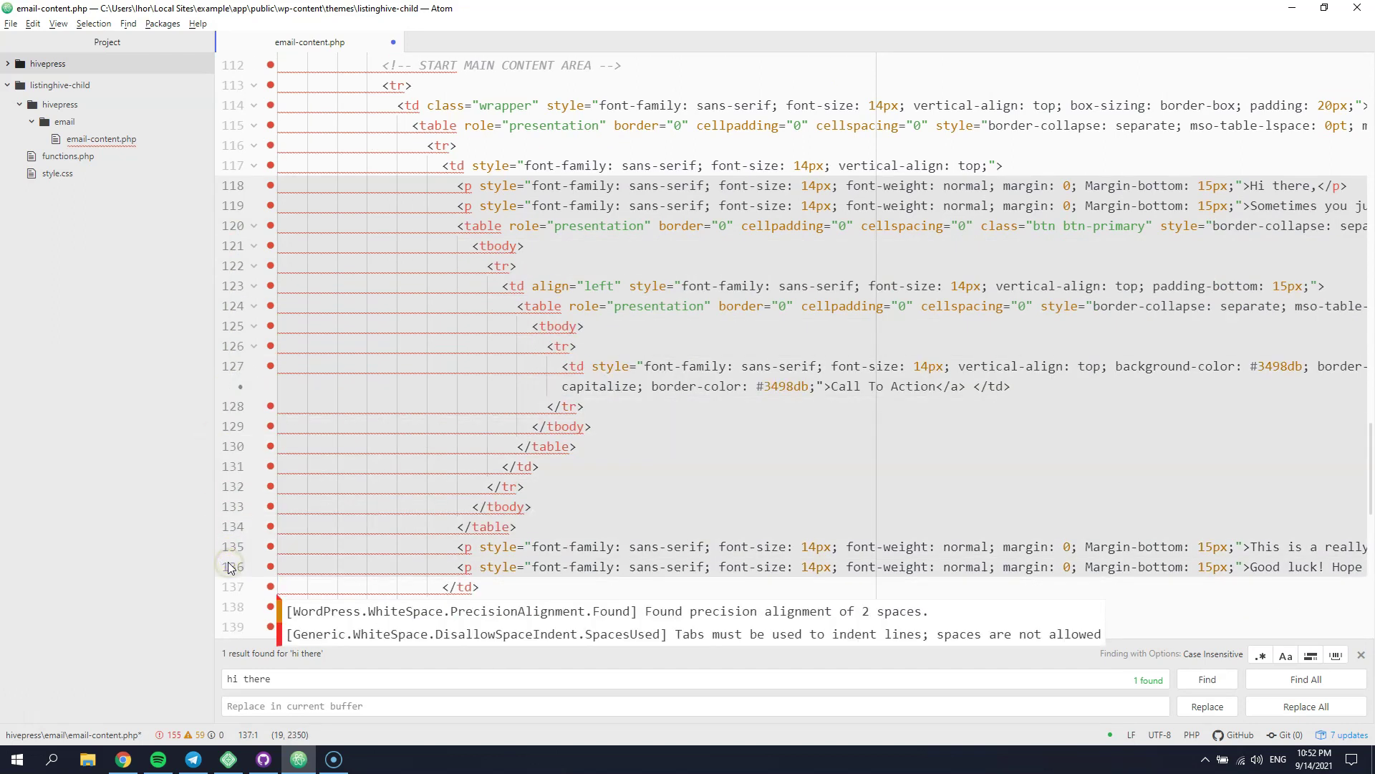
{"action": "key", "text": "BackSpace"}
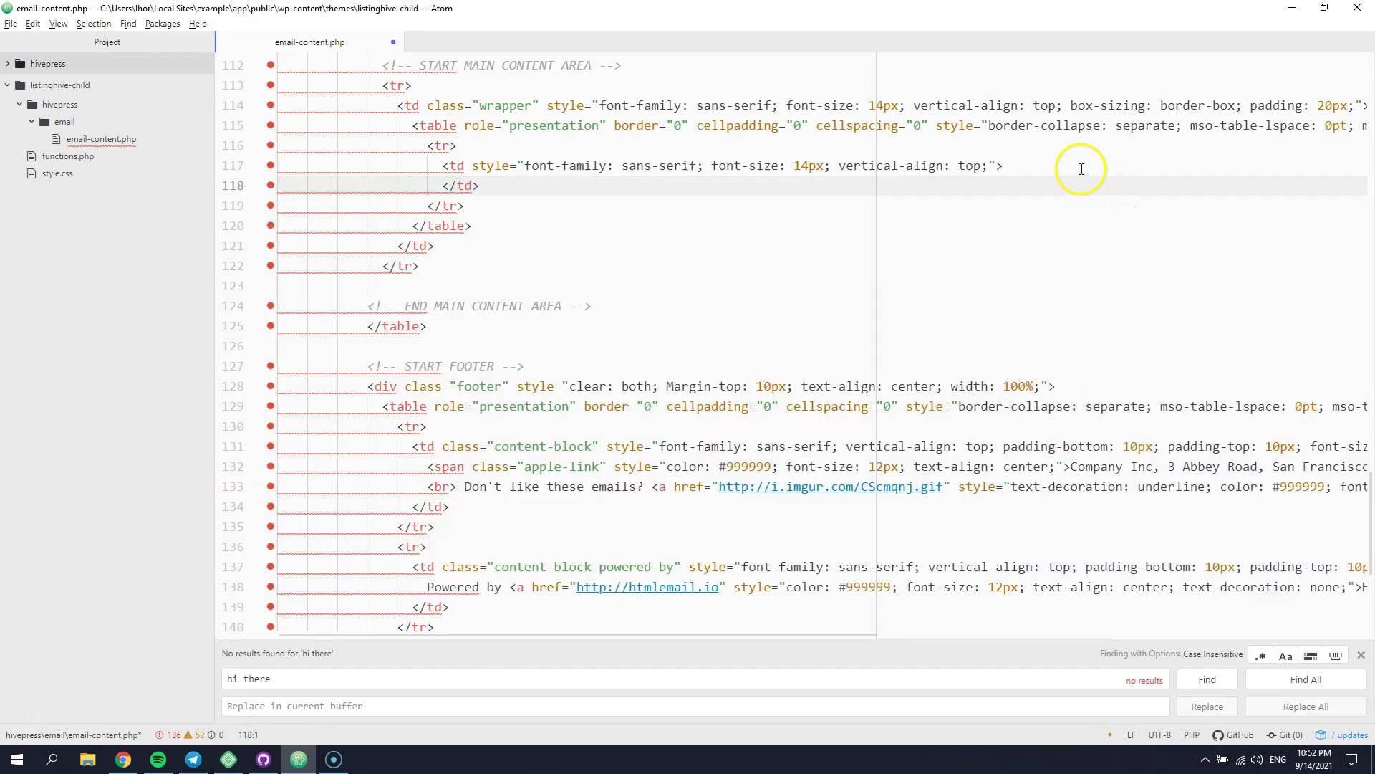
Step: Insert <?php echo $email->get_body(); ?> on a new line inside the main content cell
{"action": "left_click", "coordinate": [1082, 168]}
{"action": "key", "text": "Return"}
{"action": "type", "text": "<?php"}
{"action": "key", "text": "ctrl+v"}
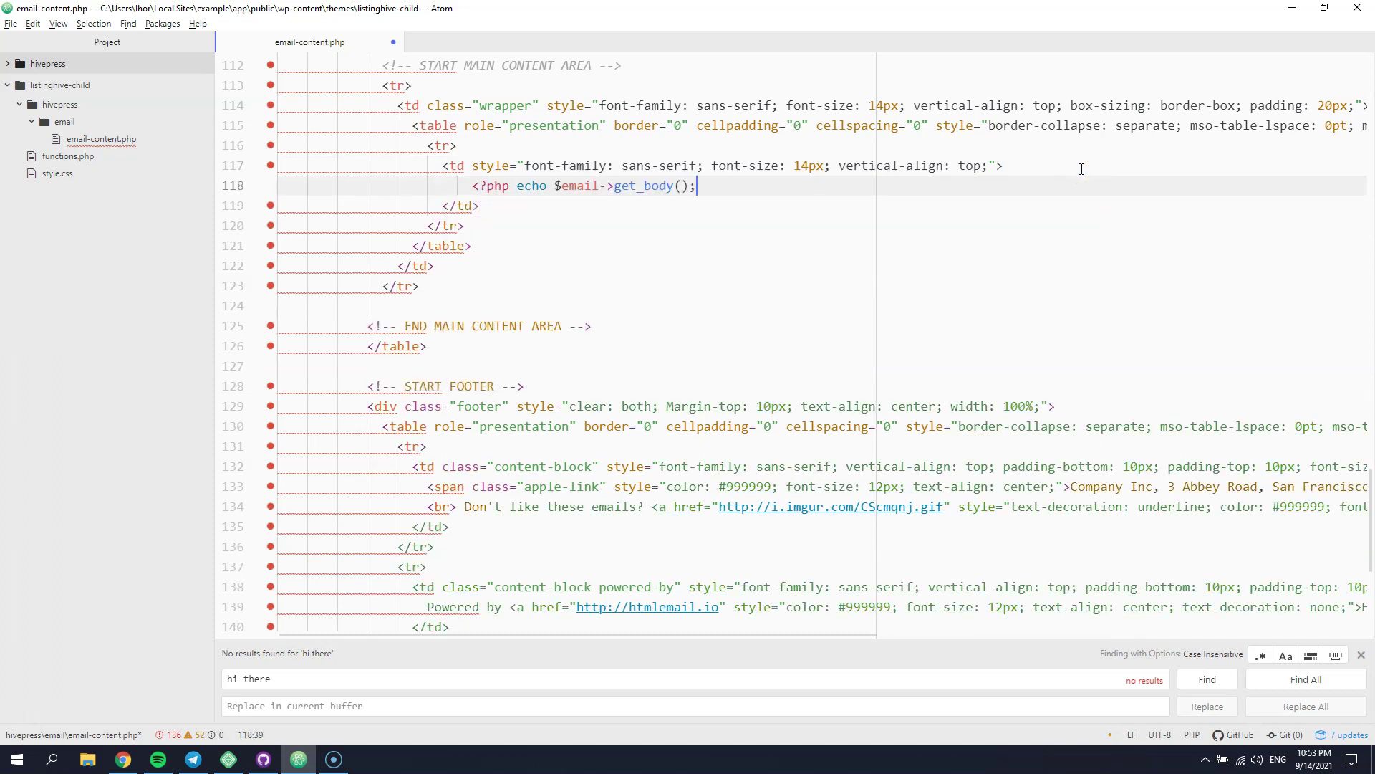
{"action": "type", "text": "?>"}
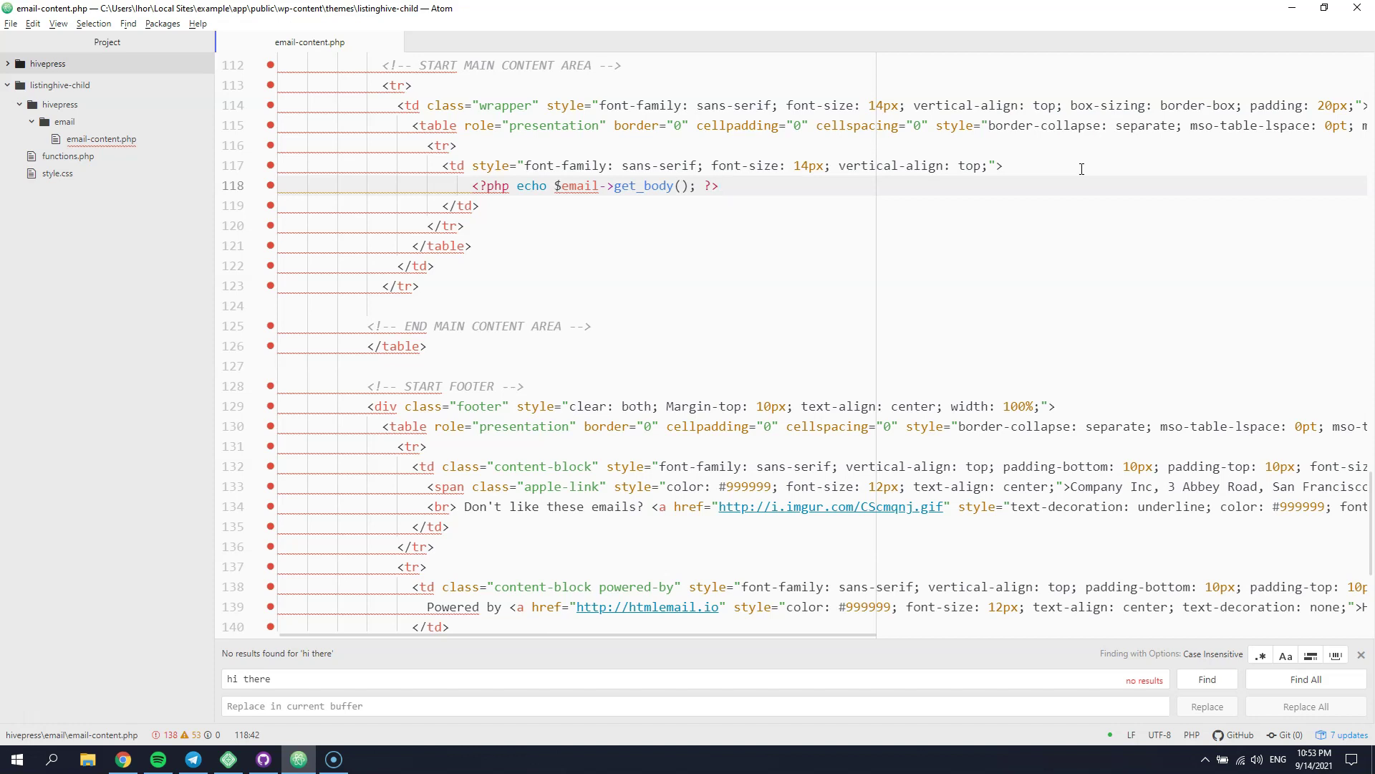
Step: Send a 'test' reply to the listing from the site's reply dialog
{"action": "left_click", "coordinate": [1076, 170]}
{"action": "left_click", "coordinate": [123, 760]}
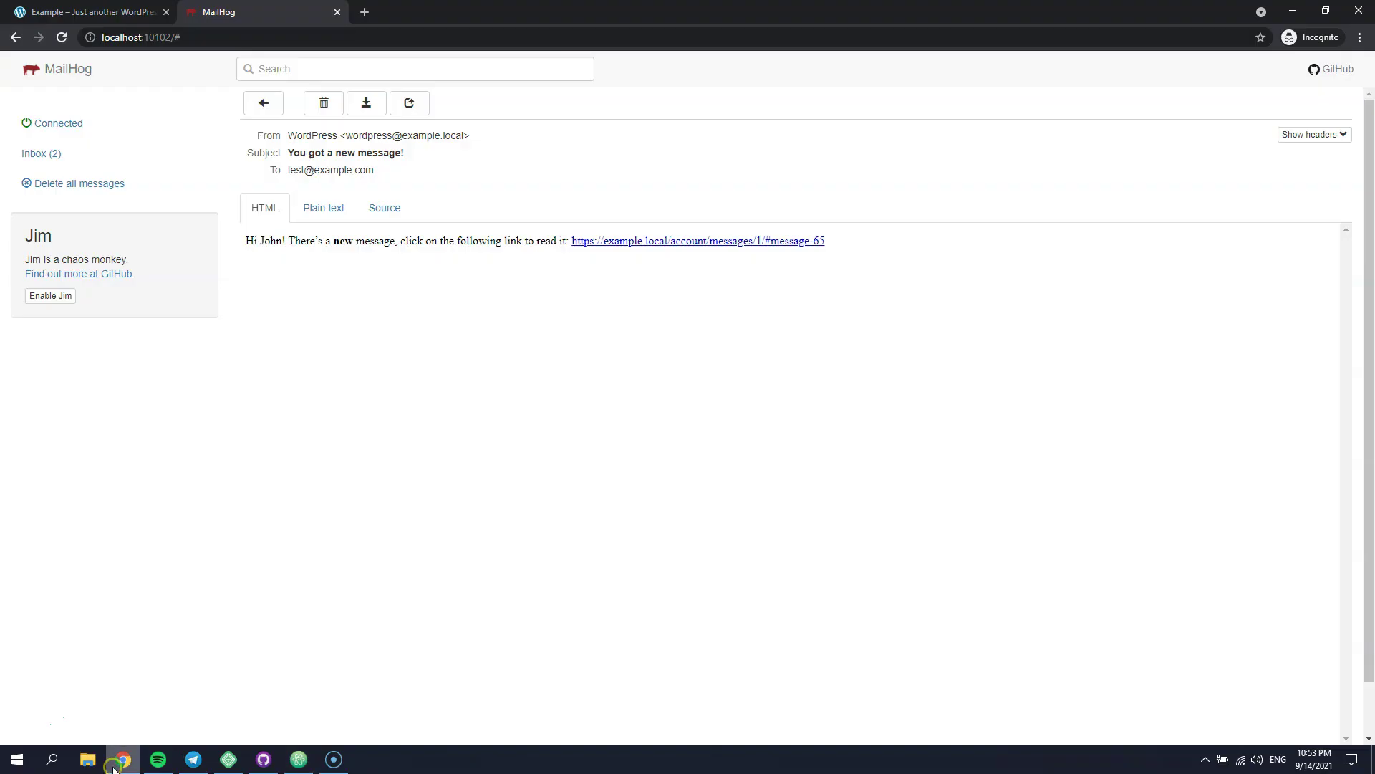
{"action": "left_click", "coordinate": [41, 14]}
{"action": "left_click", "coordinate": [636, 399]}
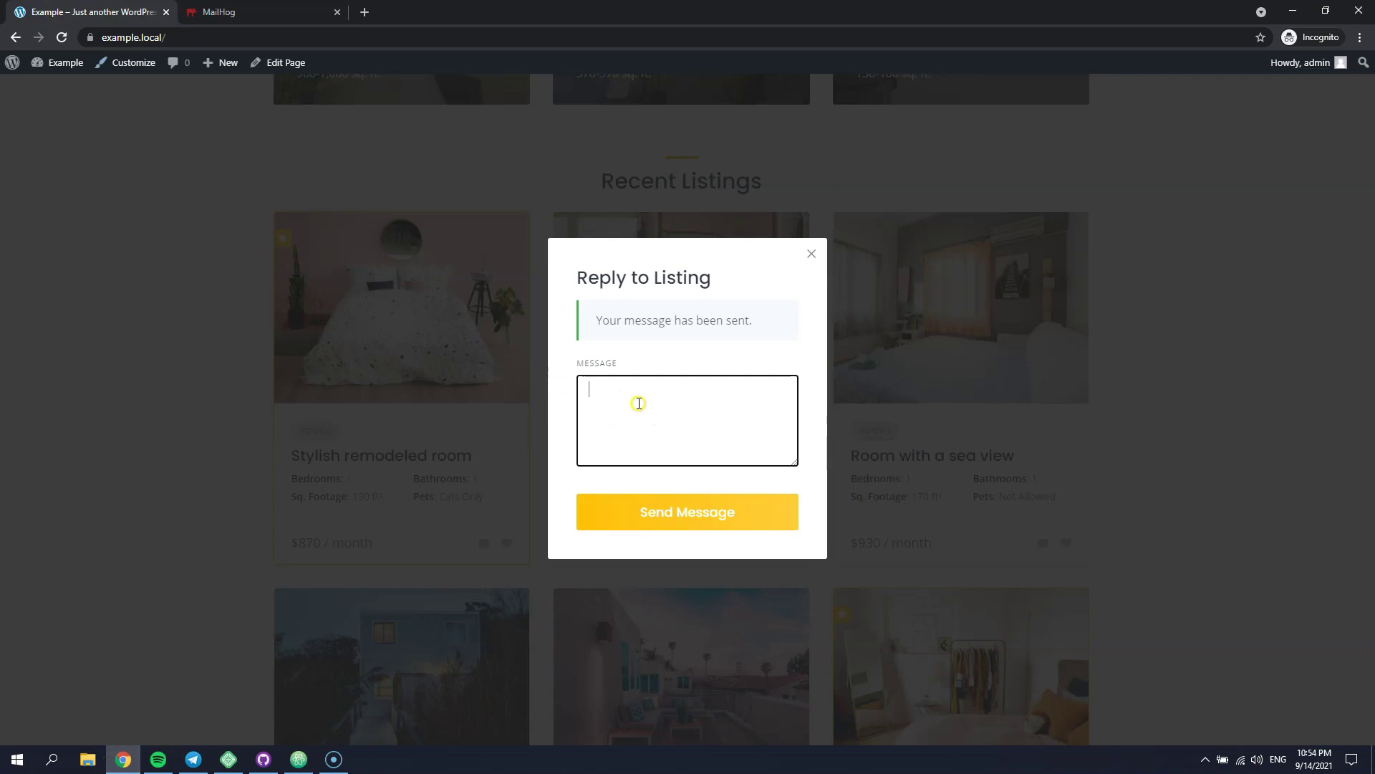
{"action": "type", "text": "test"}
{"action": "left_click", "coordinate": [679, 522]}
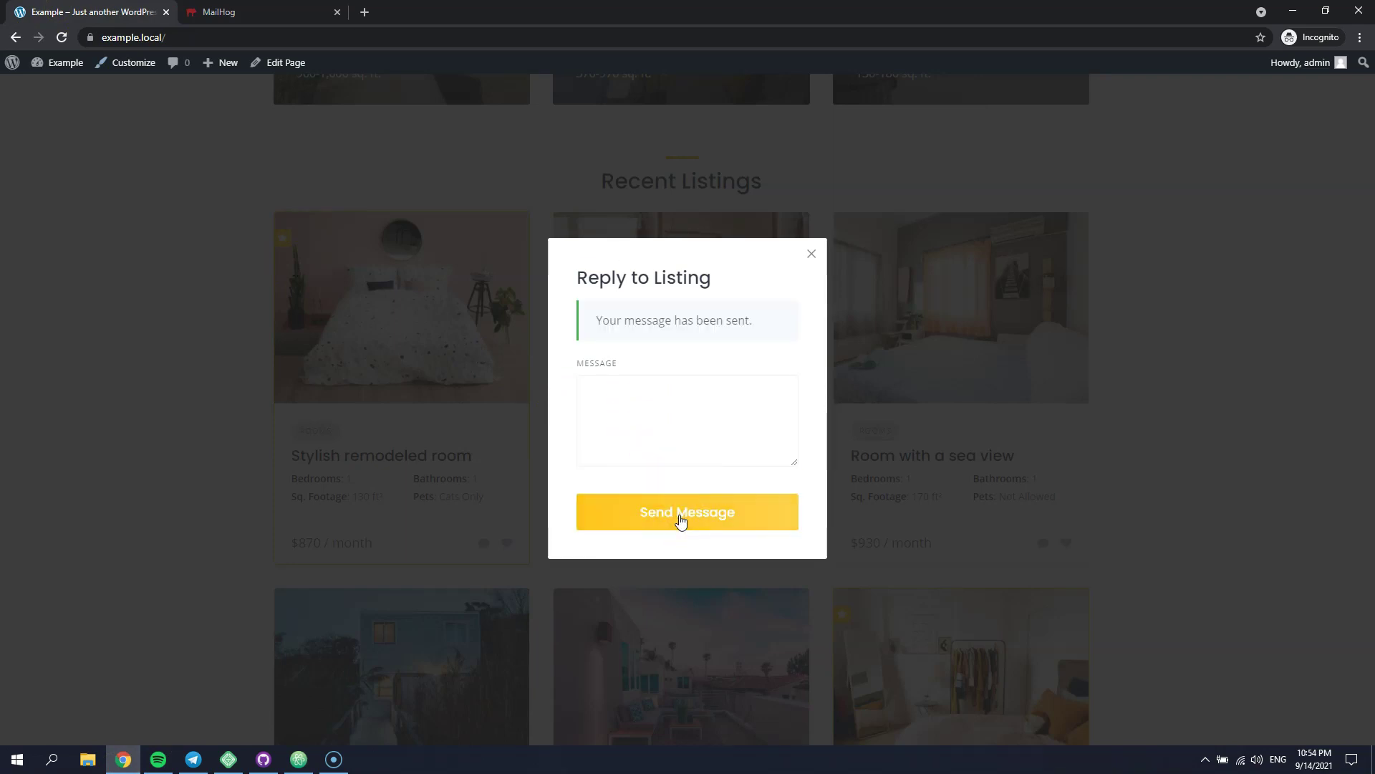
Step: Refresh the MailHog inbox and open the newest 'You got a new message!' email
{"action": "left_click", "coordinate": [265, 12]}
{"action": "left_click", "coordinate": [115, 154]}
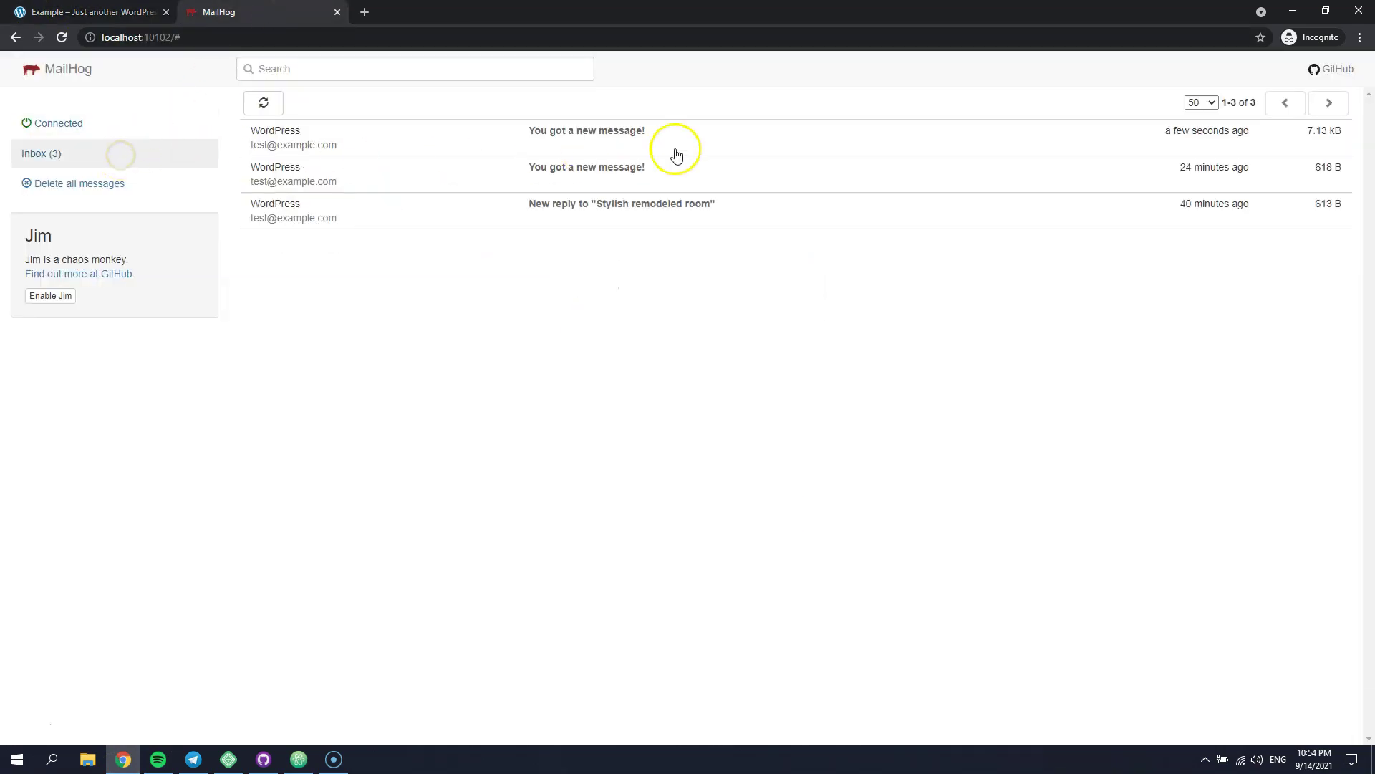
{"action": "left_click", "coordinate": [726, 138]}
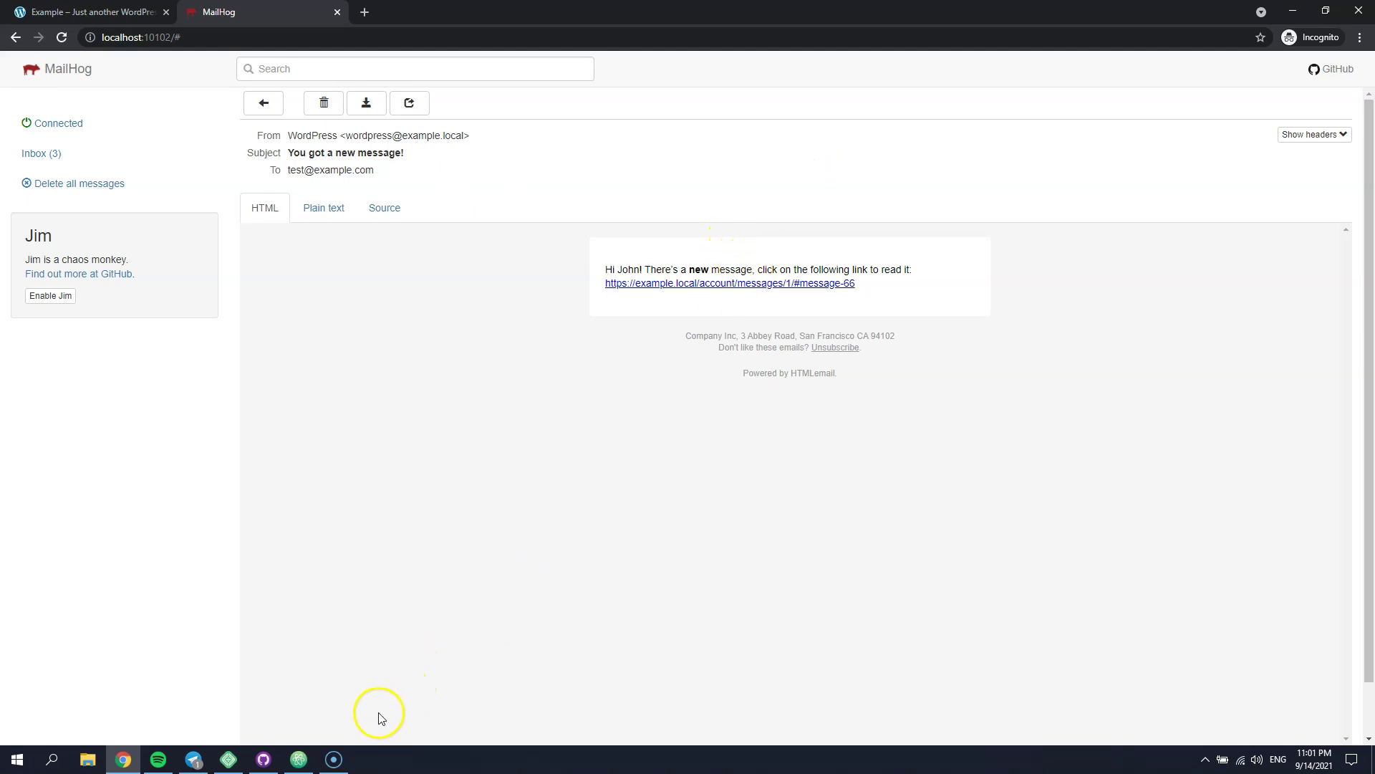
Step: In the child theme's functions.php, add a 'hivepress/v1/emails/message_send' filter whose callback returns $email
{"action": "left_click", "coordinate": [304, 758]}
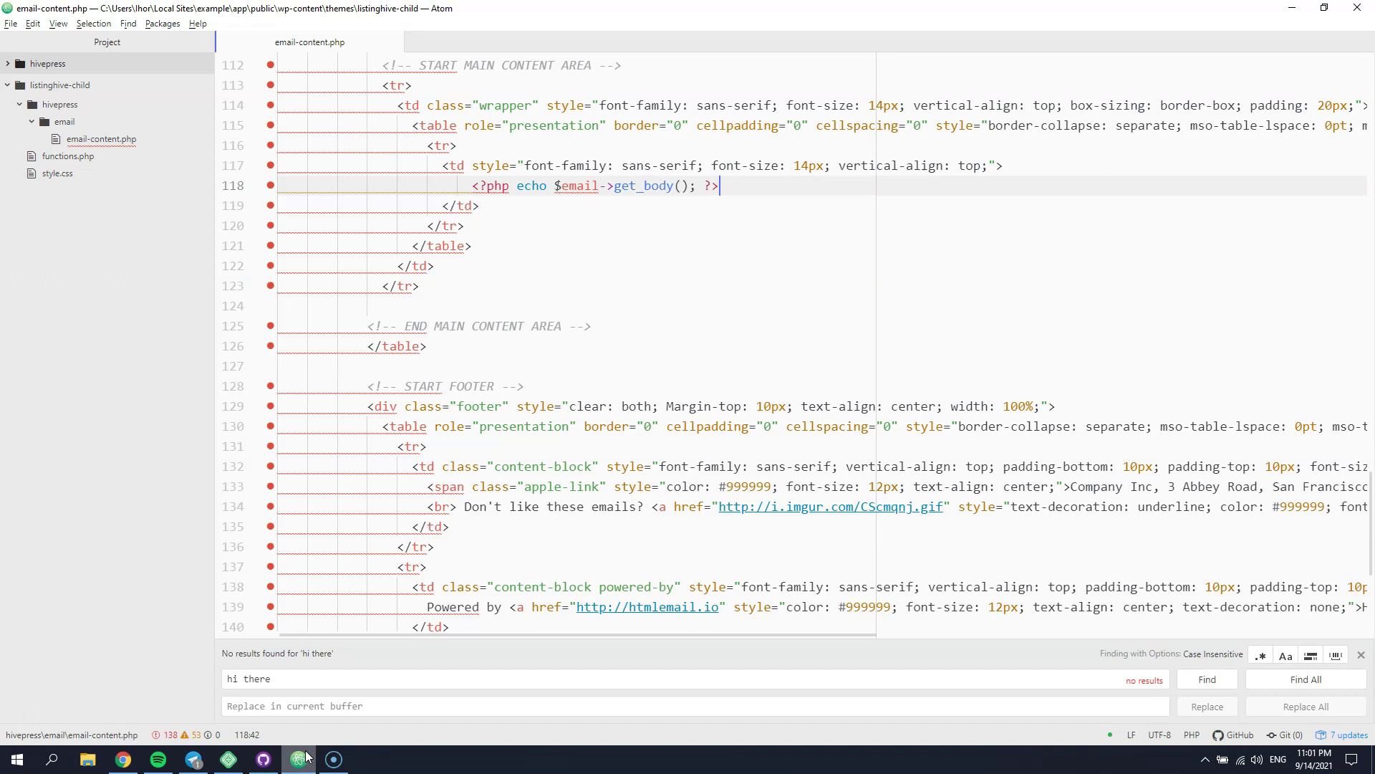
{"action": "left_click", "coordinate": [66, 157]}
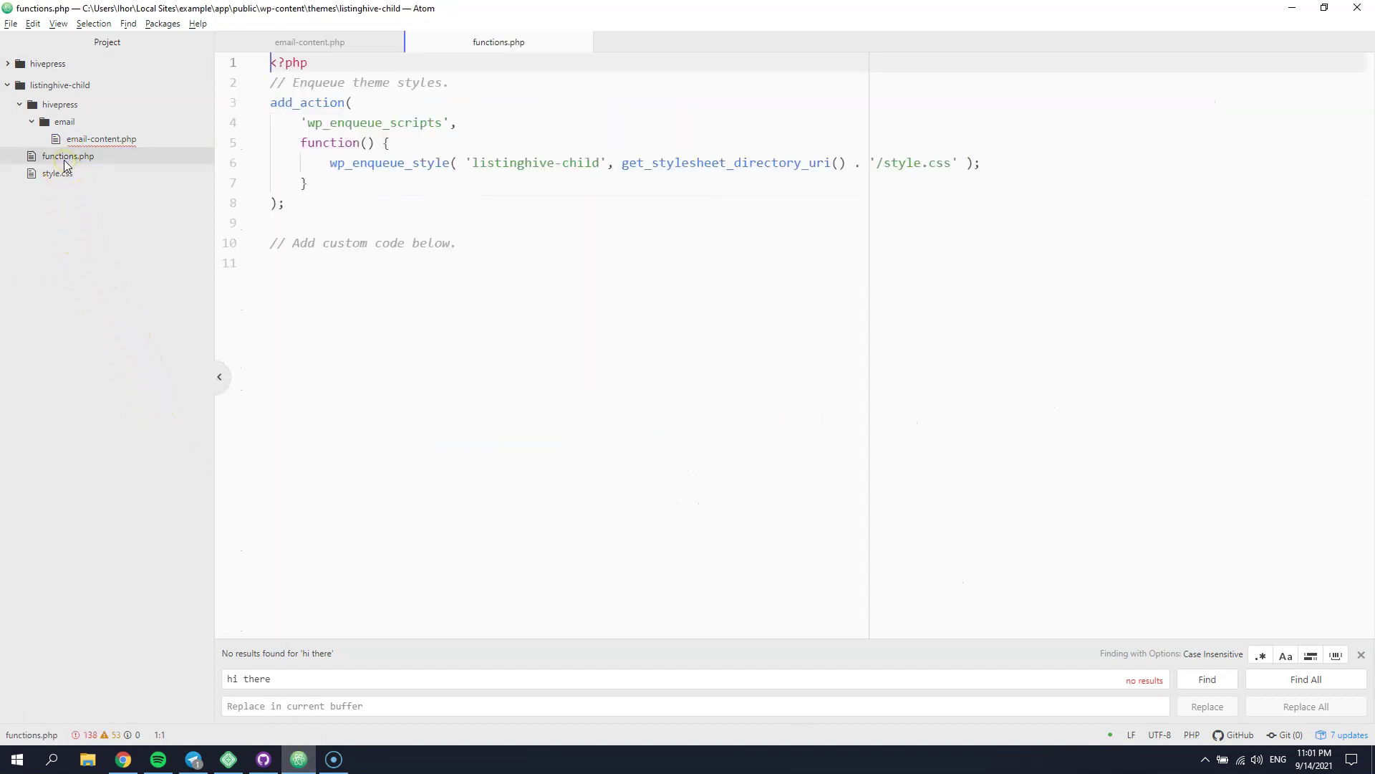
{"action": "left_click", "coordinate": [385, 339]}
{"action": "type", "text": "a"}
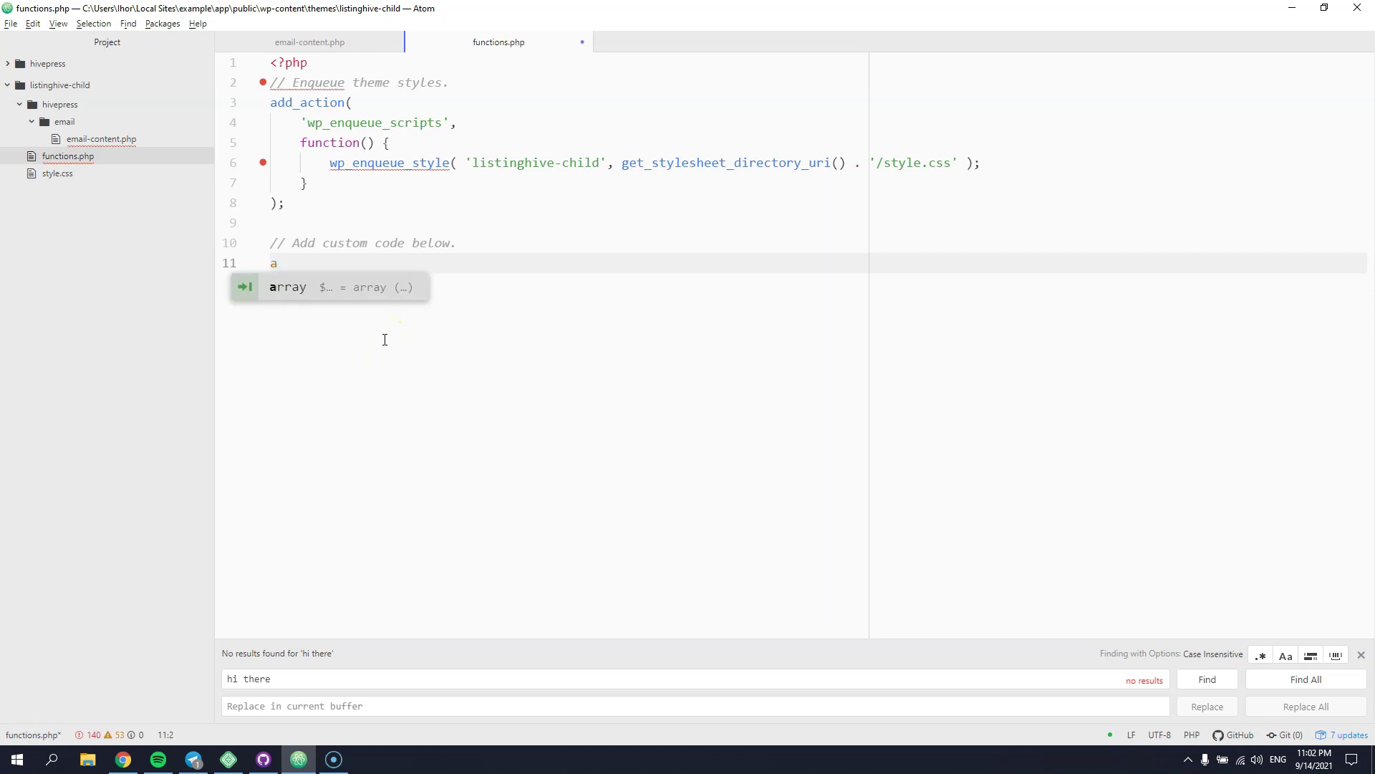
{"action": "type", "text": "dd_fil"}
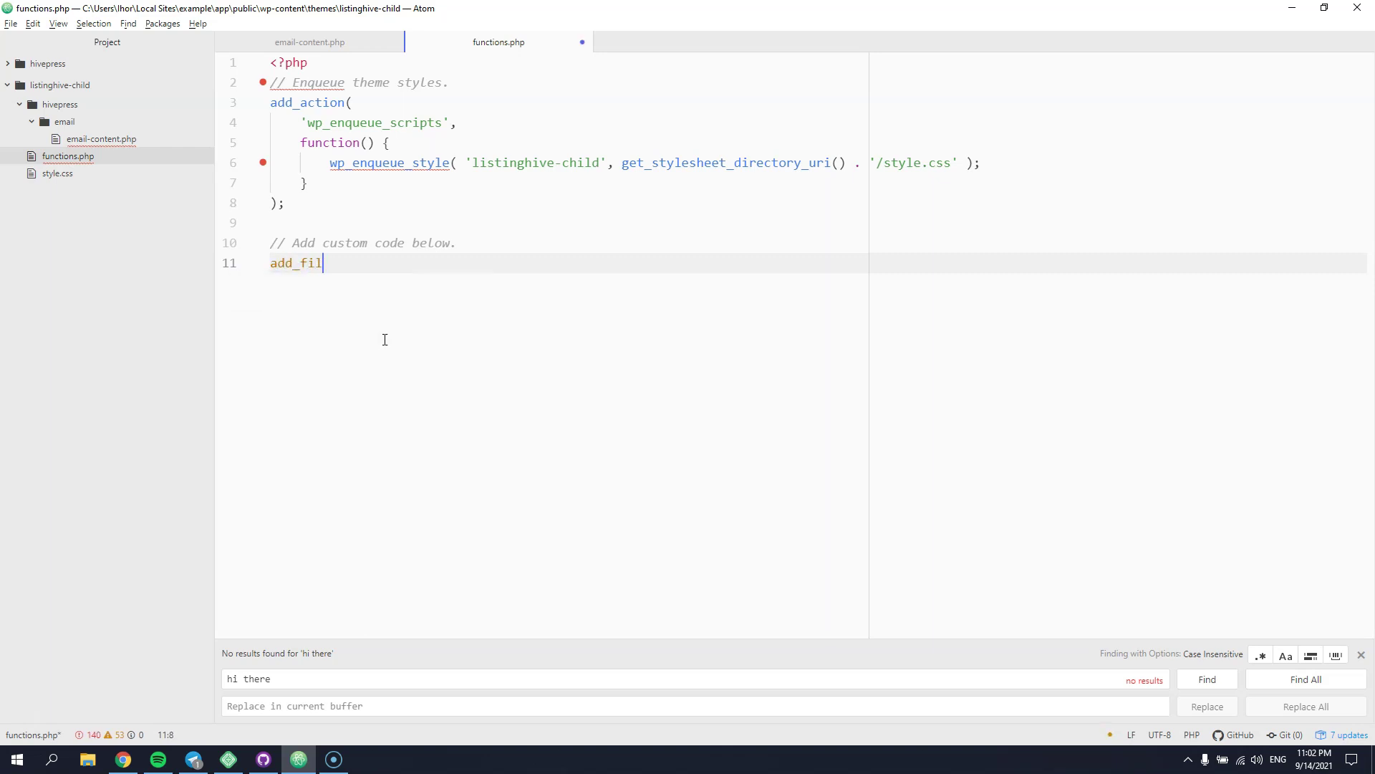
{"action": "type", "text": "ter('hivepress/v1/emails/"}
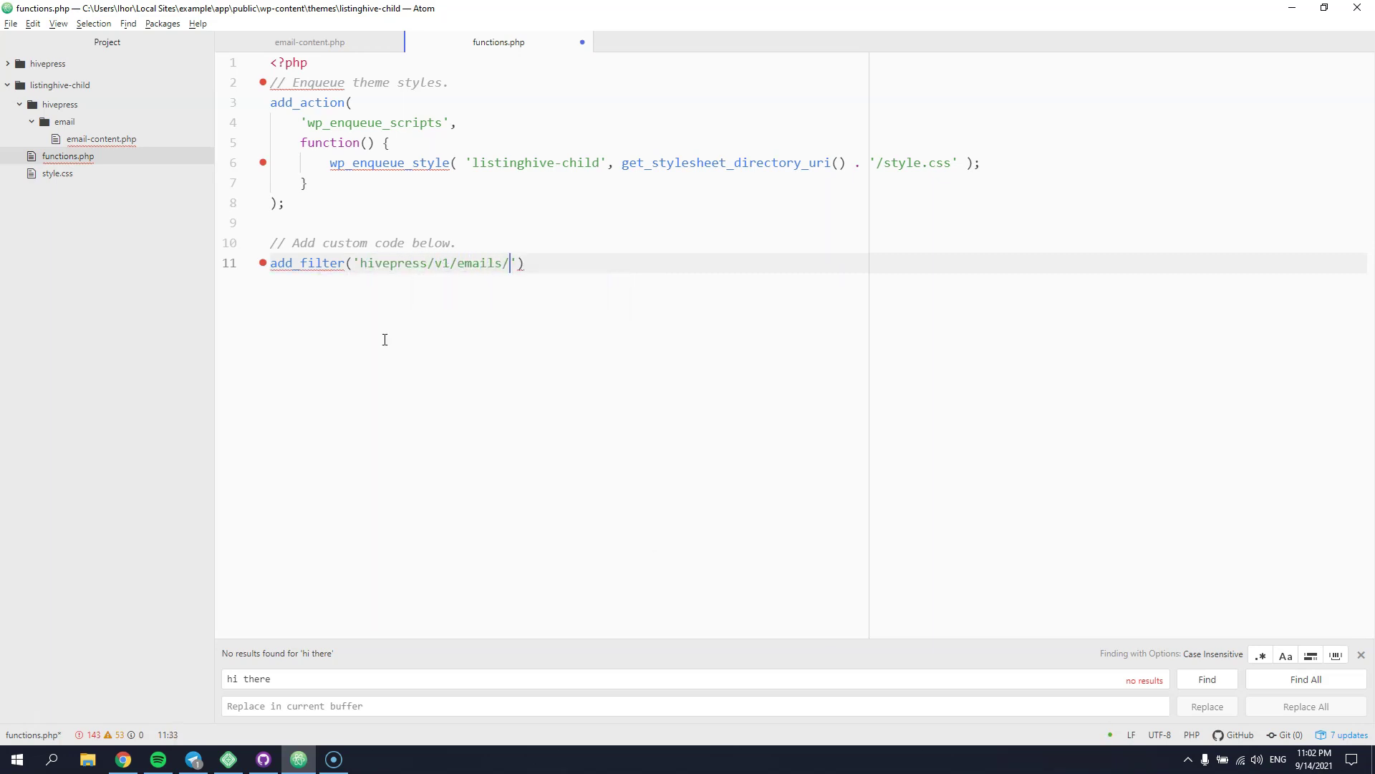
{"action": "type", "text": "message_send', function($email) {"}
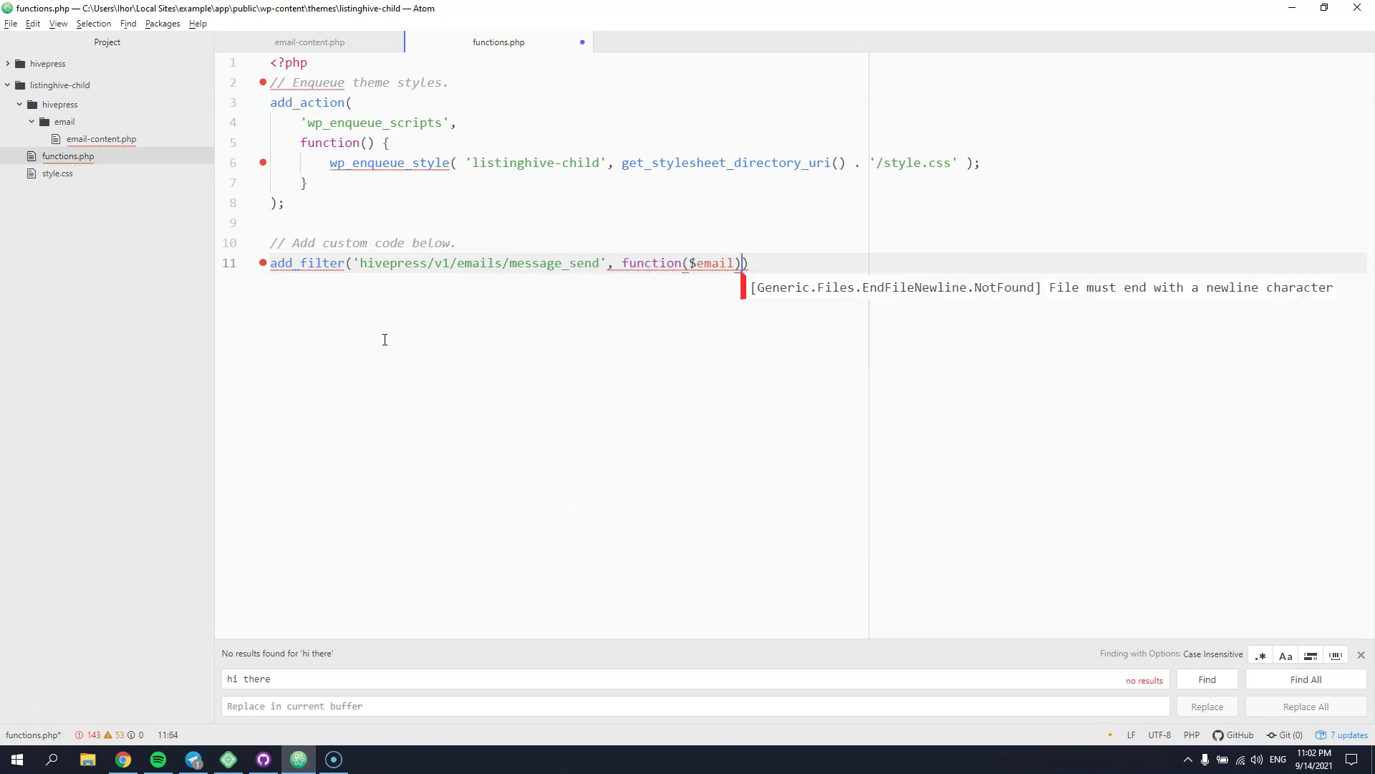
{"action": "key", "text": "Return"}
{"action": "type", "text": "return $email;"}
{"action": "key", "text": "Down"}
{"action": "type", "text": ";"}
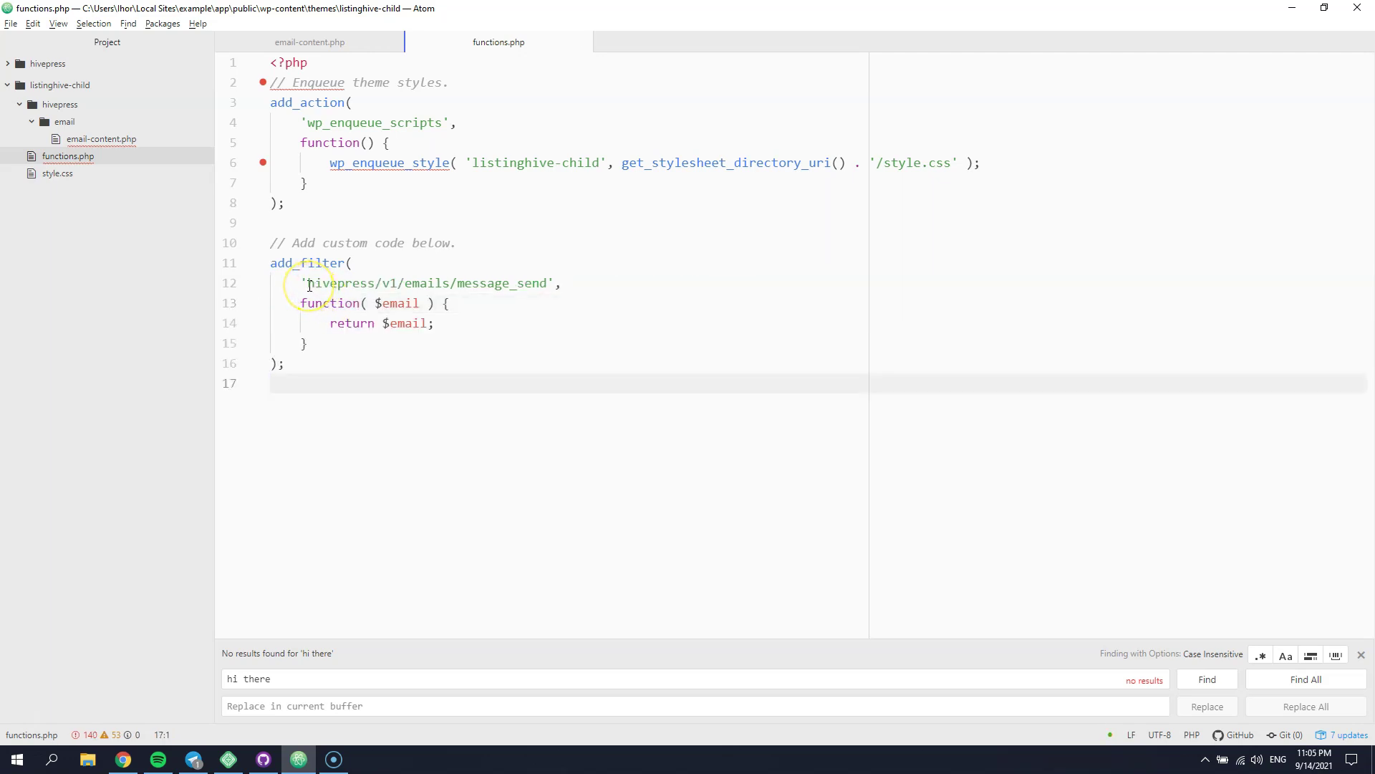
{"action": "left_click_drag", "start_coordinate": [310, 285], "coordinate": [549, 284]}
{"action": "left_click", "coordinate": [458, 283]}
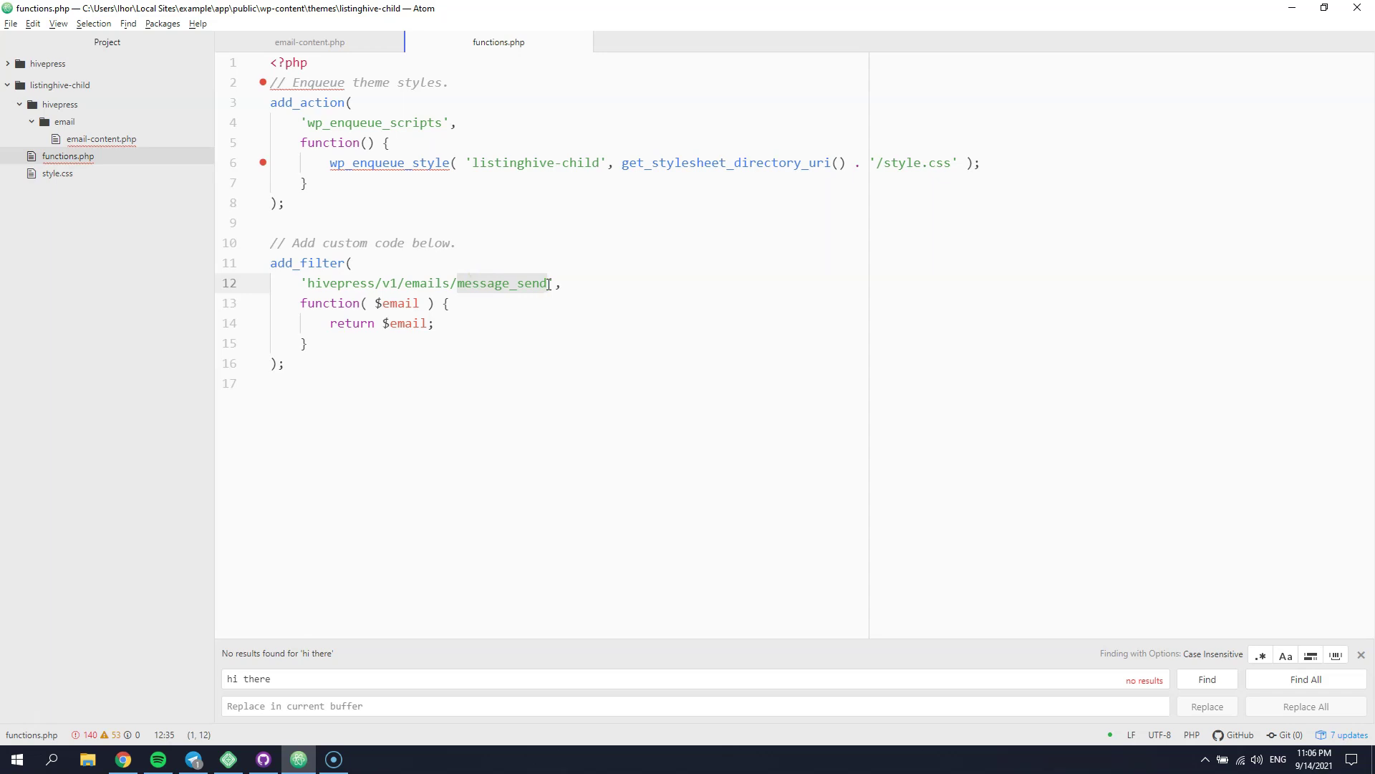
Step: Expand hivepress > includes > emails to check the message_send email class name
{"action": "left_click", "coordinate": [71, 67]}
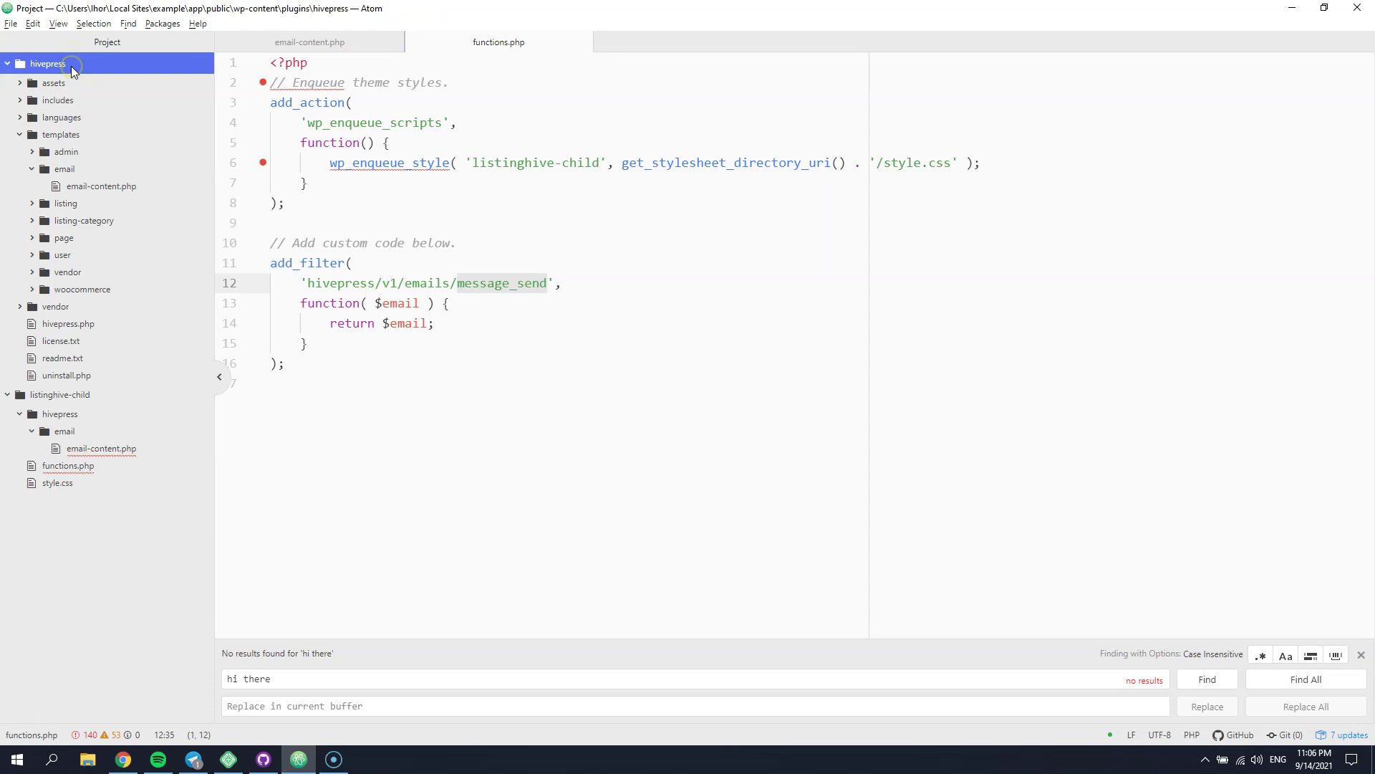
{"action": "left_click", "coordinate": [57, 100]}
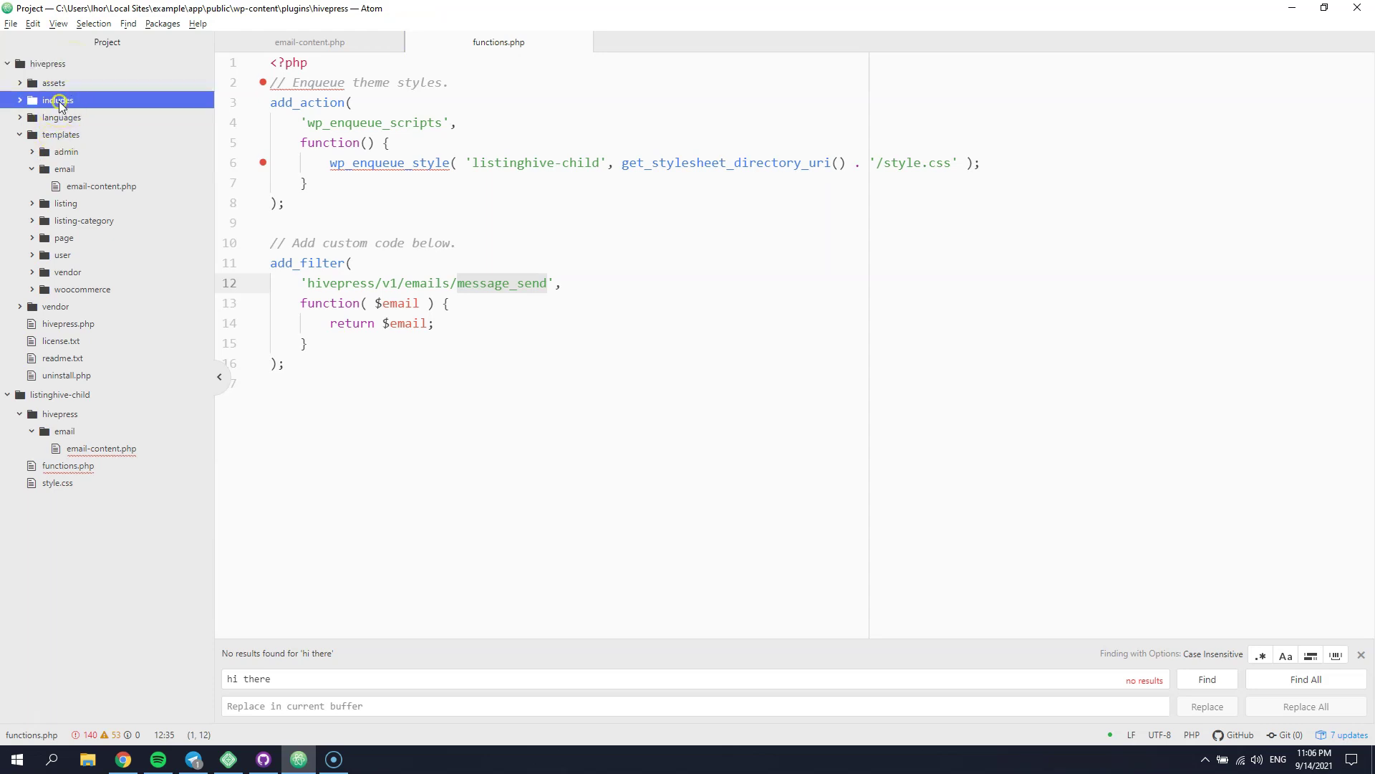
{"action": "left_click", "coordinate": [70, 186]}
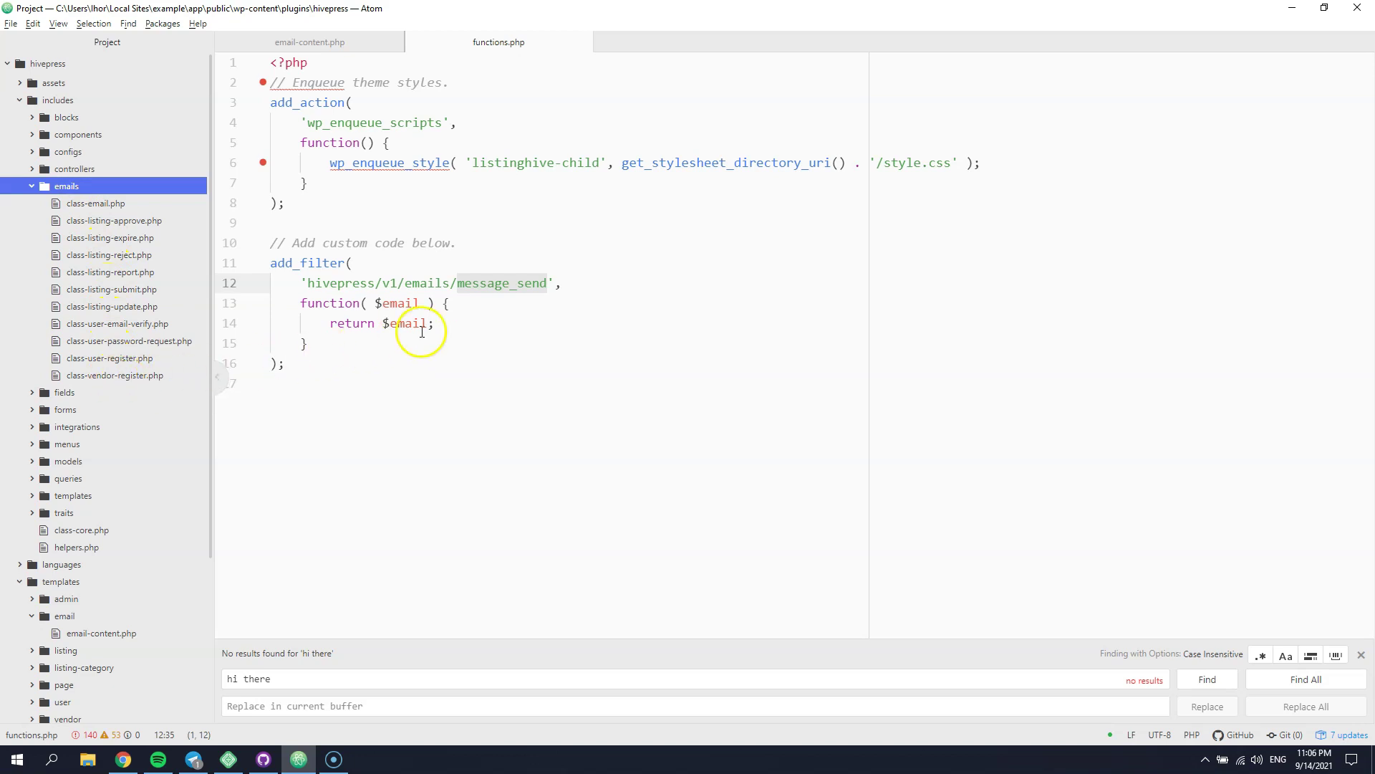
{"action": "left_click", "coordinate": [492, 304]}
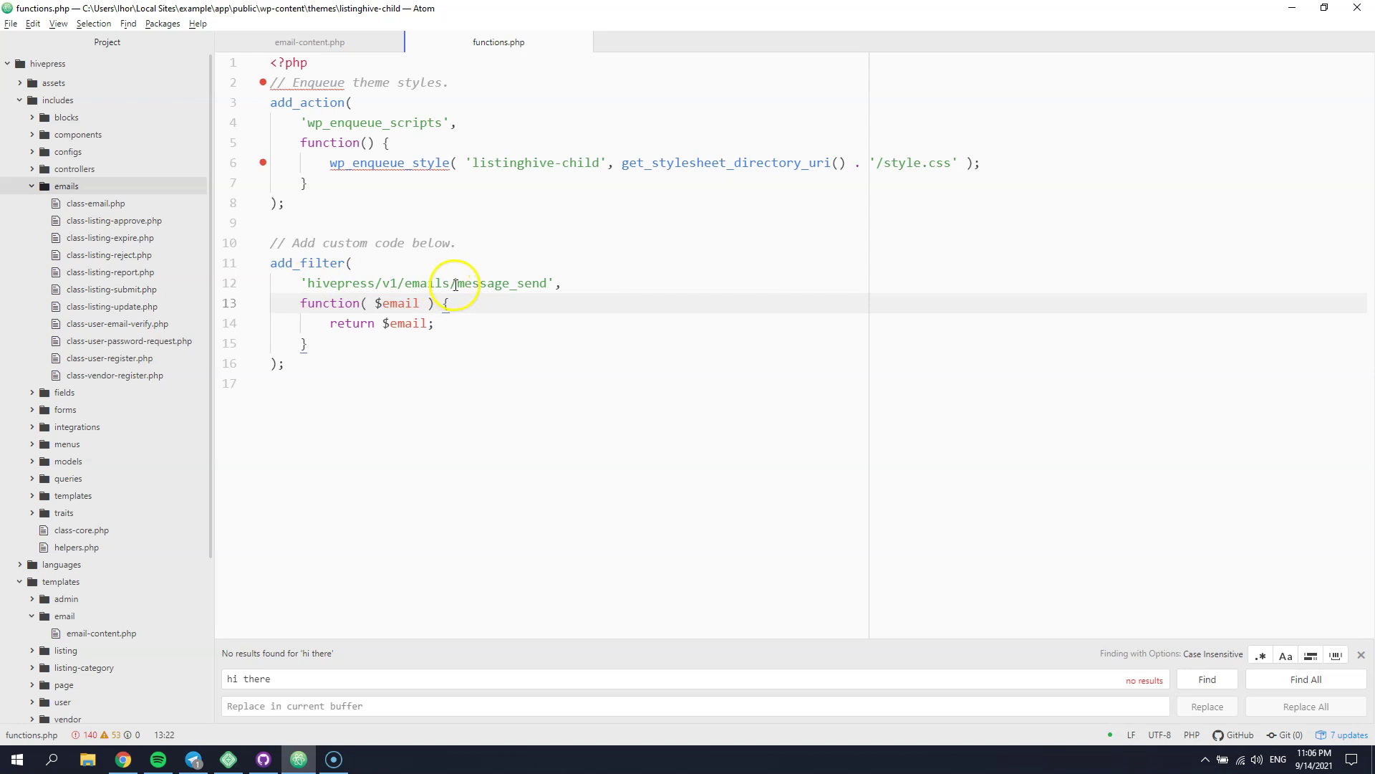
{"action": "left_click_drag", "start_coordinate": [458, 284], "coordinate": [548, 281]}
Step: Insert $email['tokens']['mytoken']=123; above return $email in the filter callback
{"action": "left_click", "coordinate": [531, 300]}
{"action": "key", "text": "Return"}
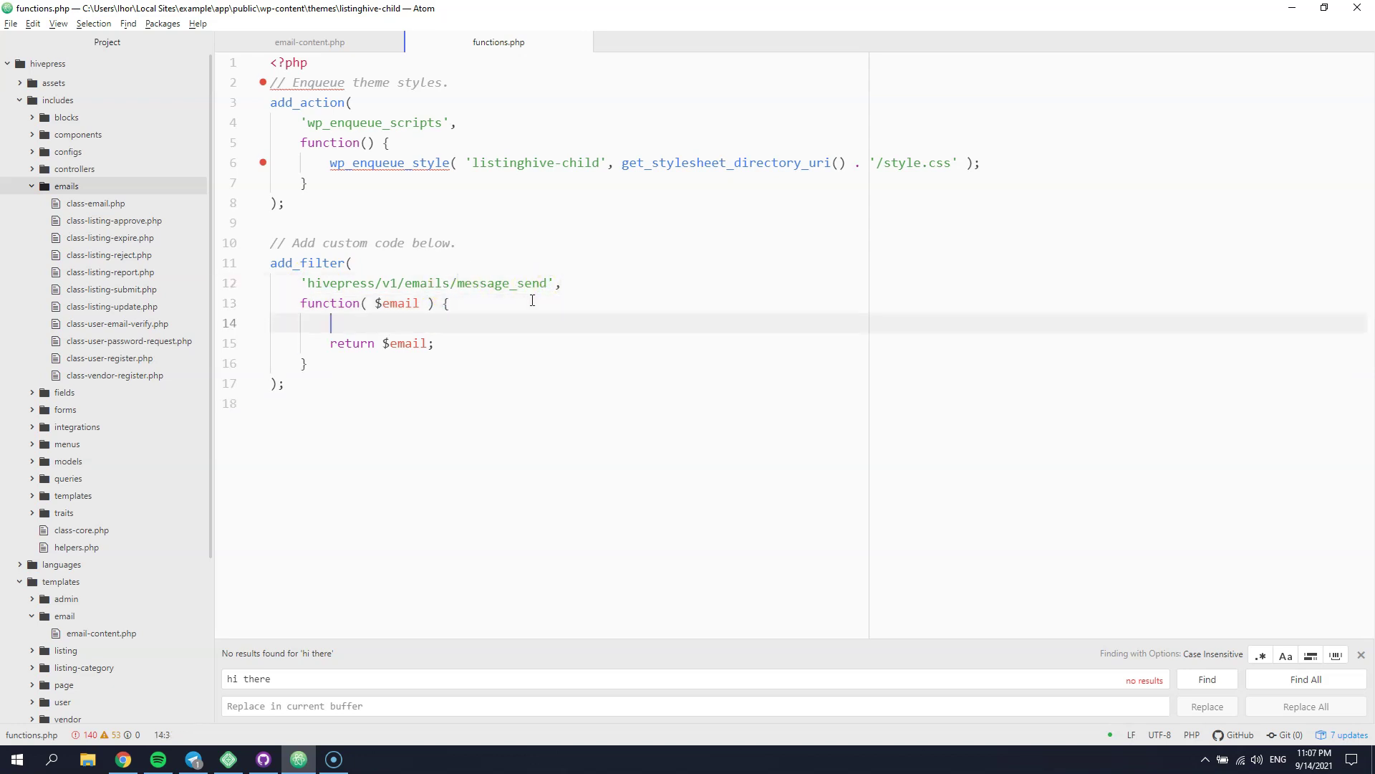
{"action": "type", "text": "$e"}
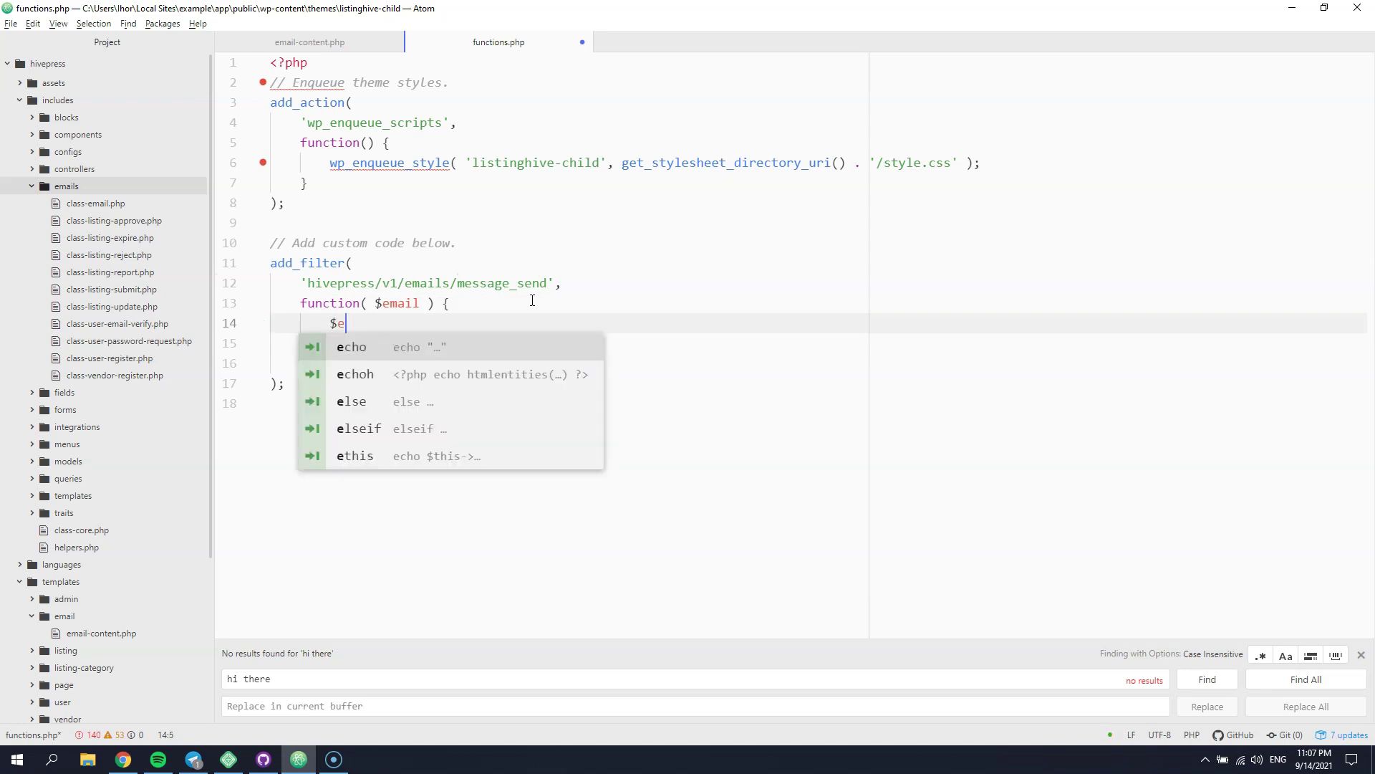
{"action": "type", "text": "mail['tokens']"}
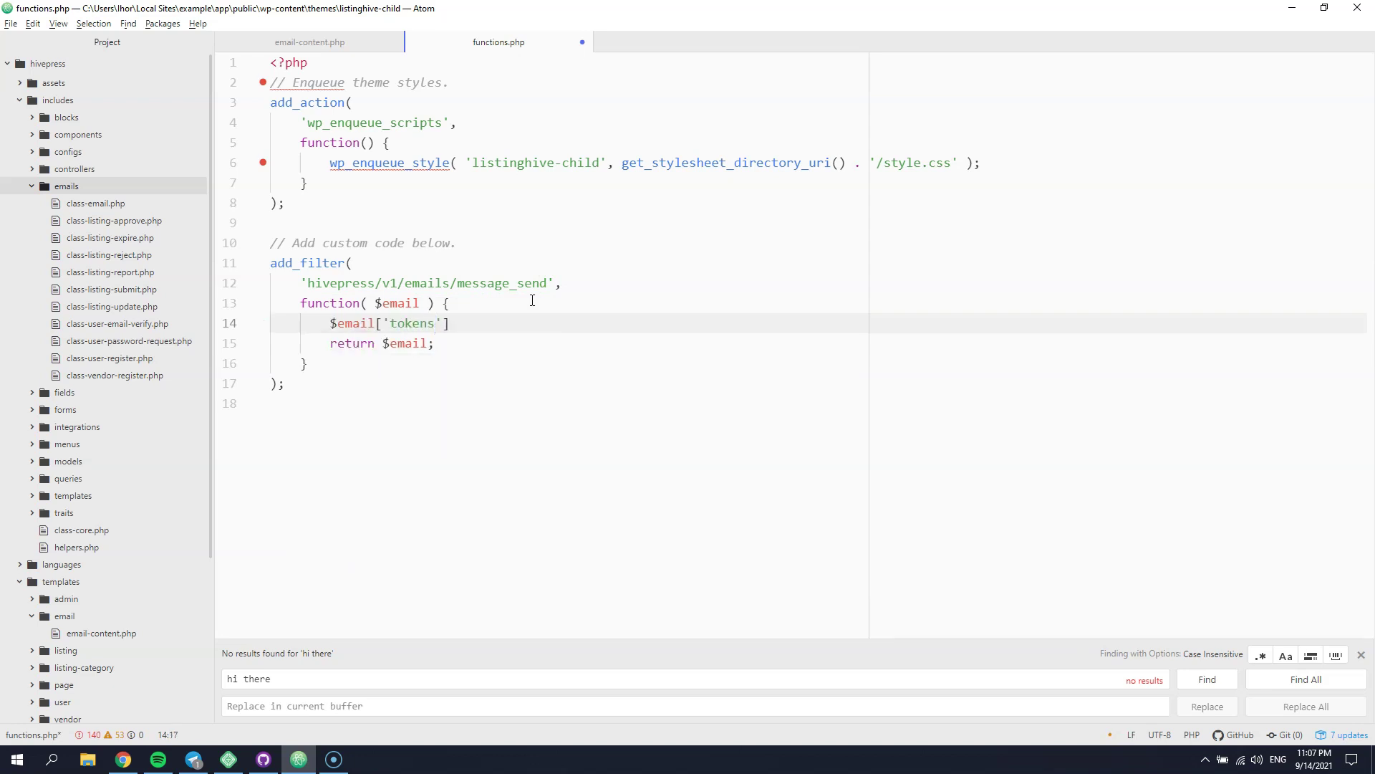
{"action": "type", "text": "['mytoken']=123;"}
{"action": "key", "text": "Return"}
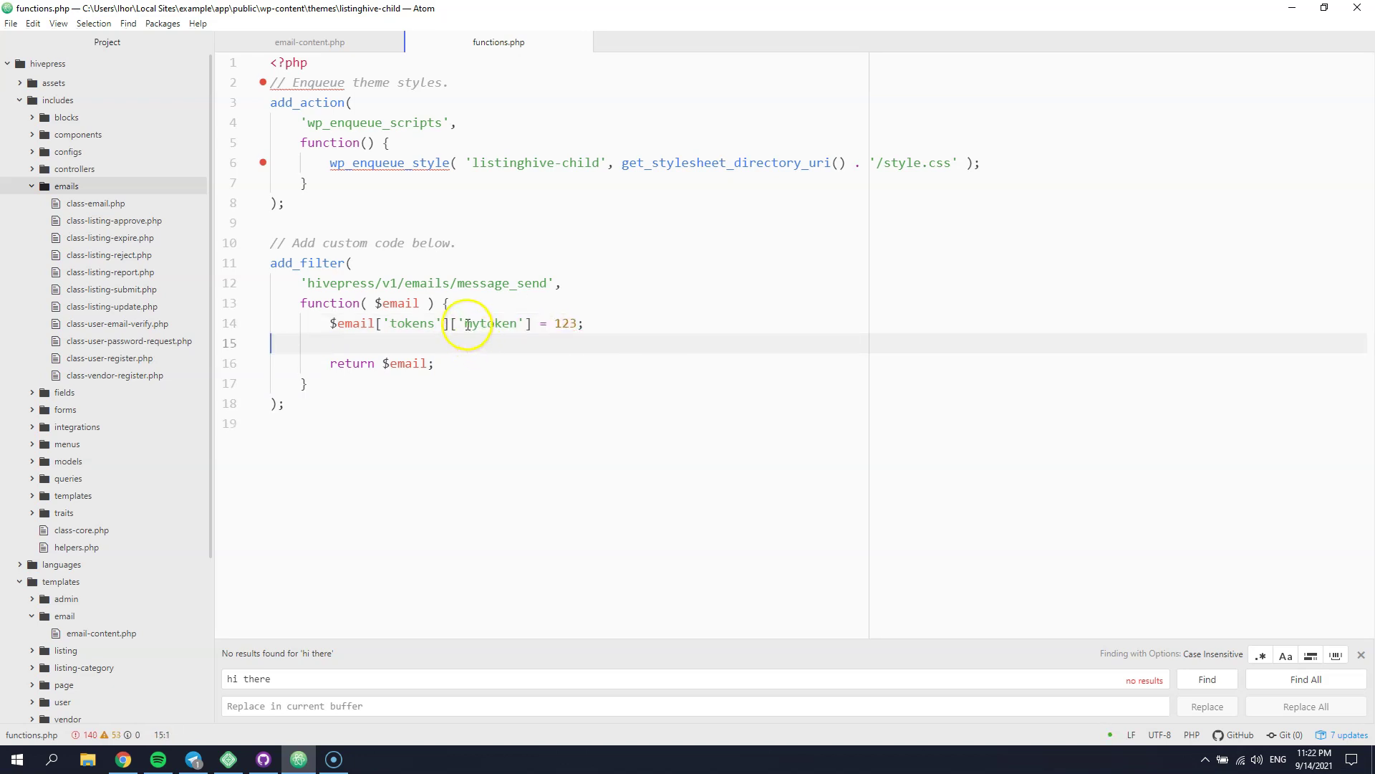
{"action": "left_click_drag", "start_coordinate": [467, 324], "coordinate": [518, 326]}
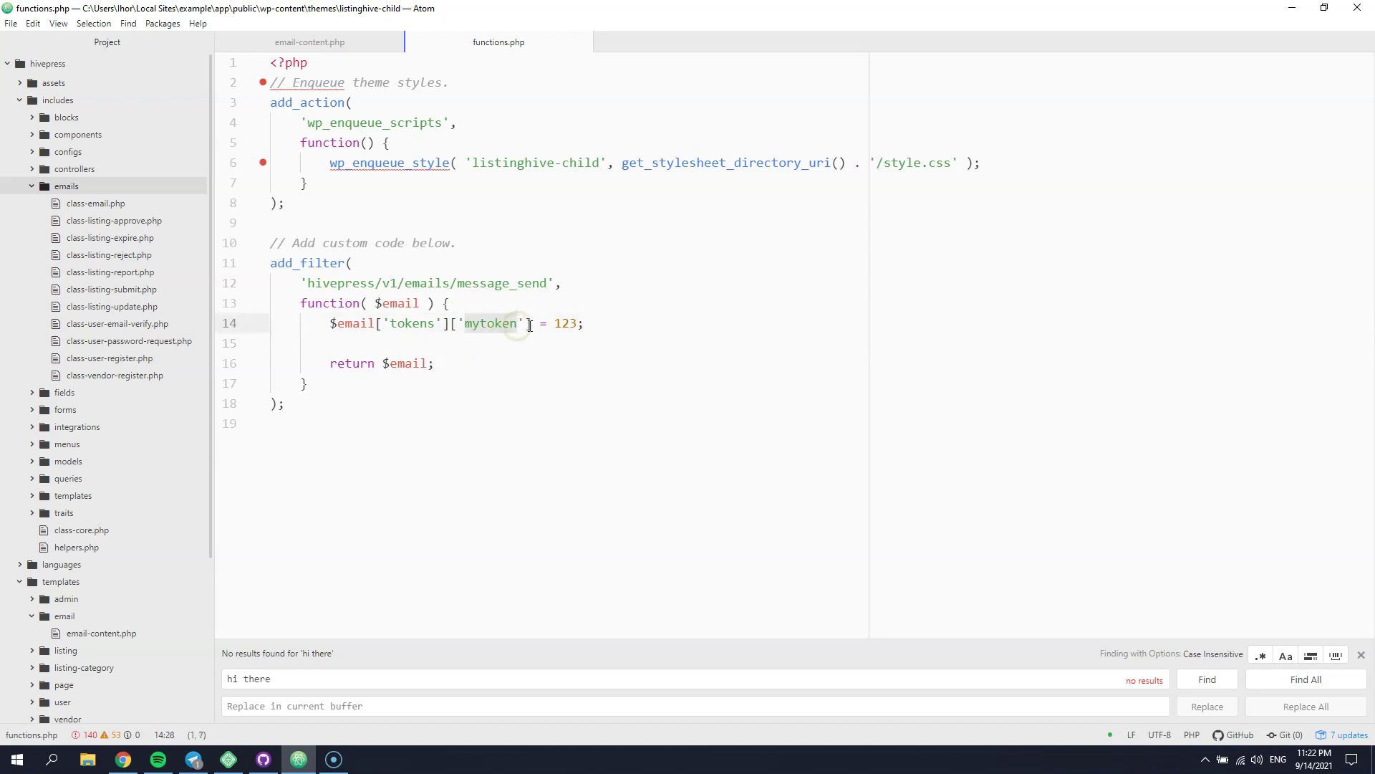
{"action": "left_click_drag", "start_coordinate": [556, 324], "coordinate": [579, 324]}
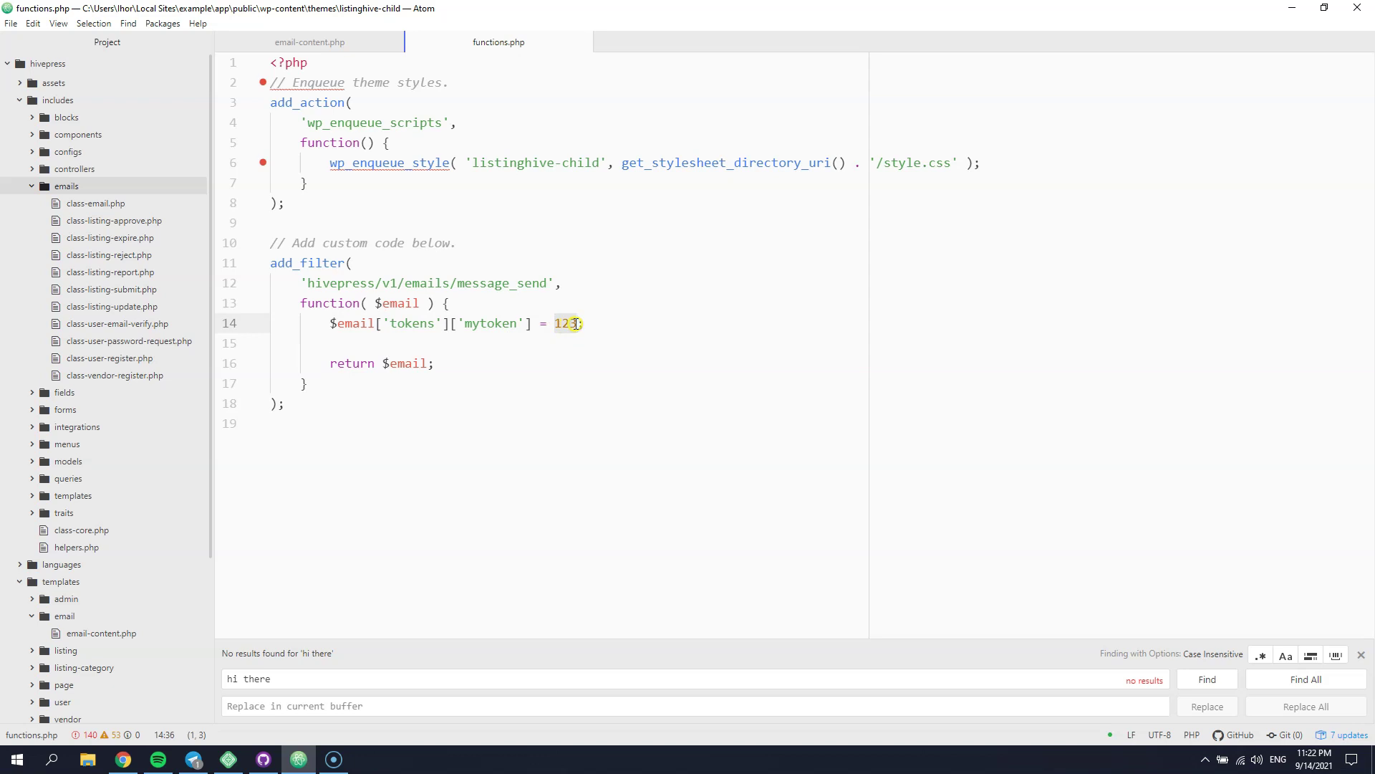
Step: Add a 'Just testing %mytoken%' line to the new-message email body and update it
{"action": "left_click", "coordinate": [123, 759]}
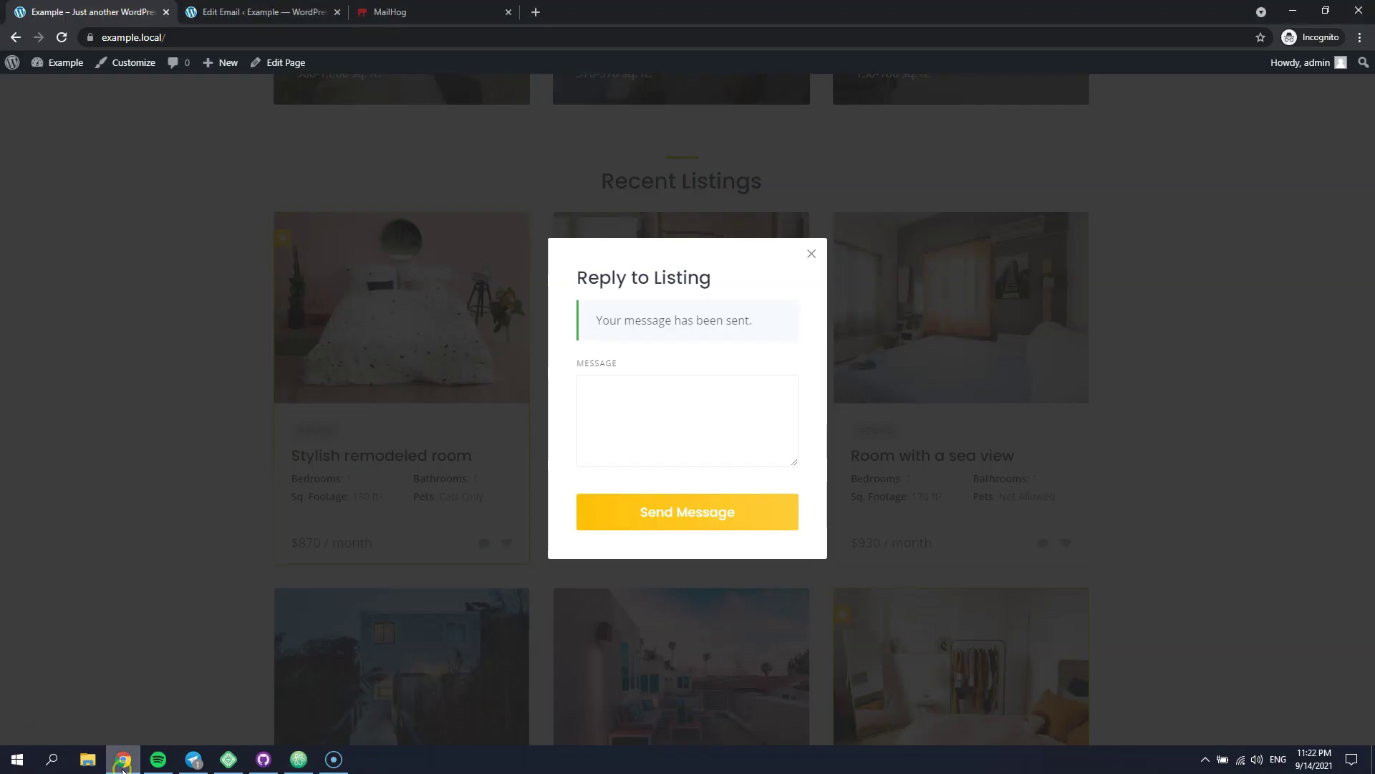
{"action": "left_click", "coordinate": [256, 15]}
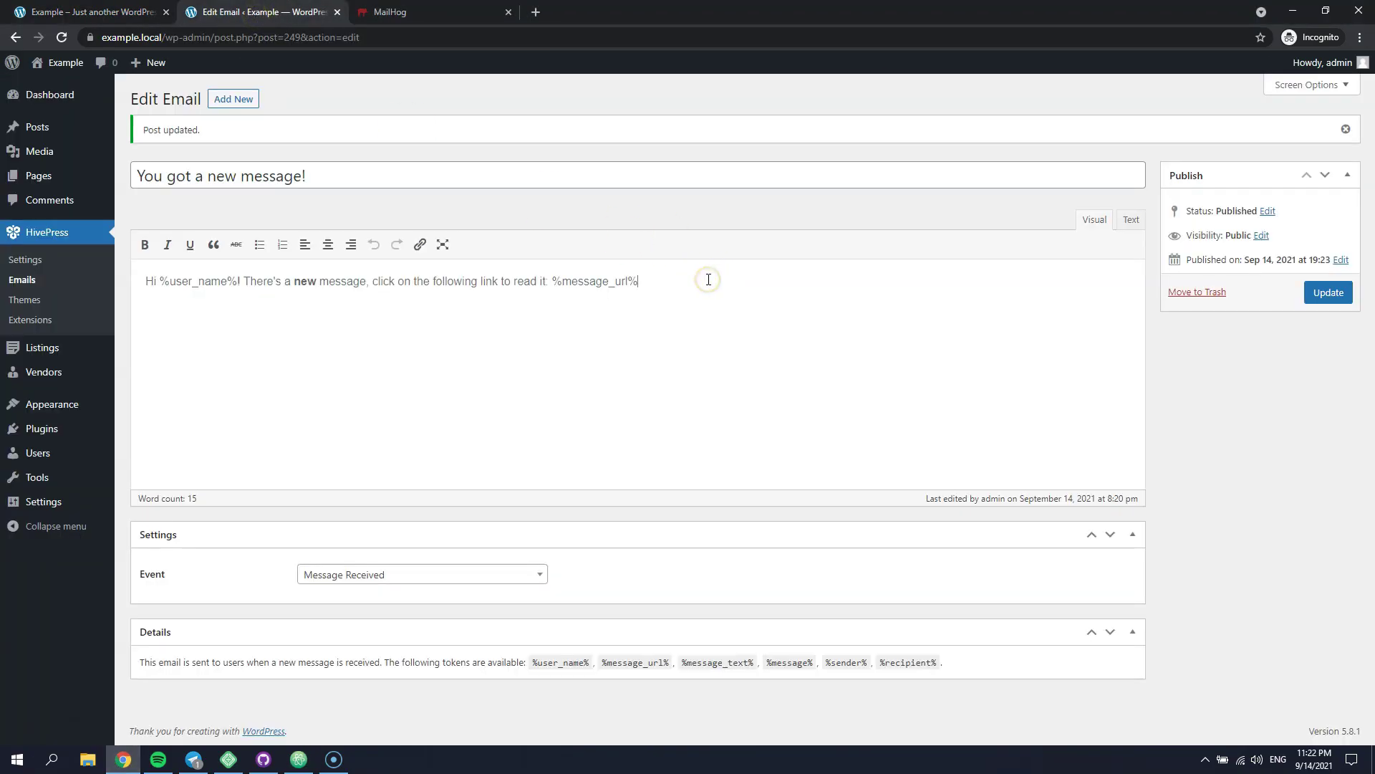
{"action": "key", "text": "Return"}
{"action": "type", "text": "Just testing %mytoken%"}
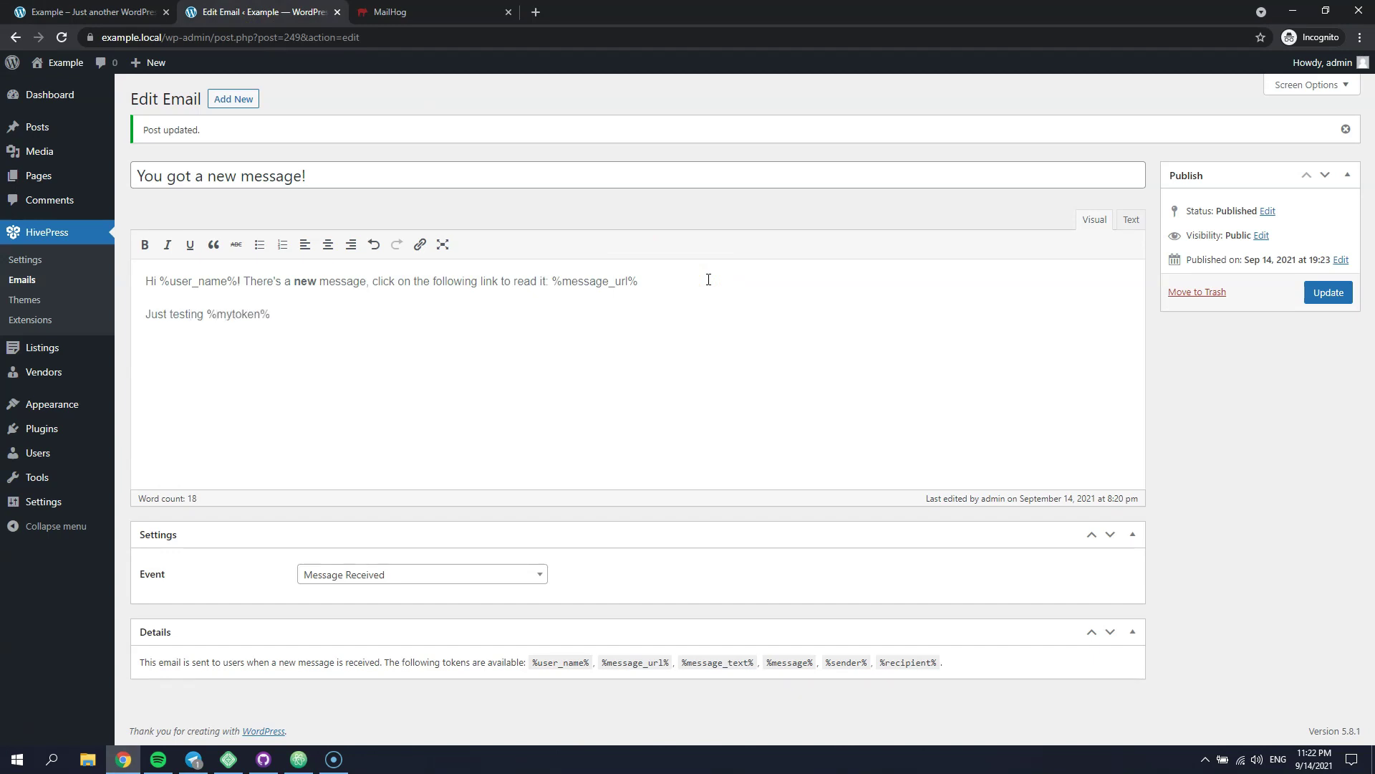
{"action": "left_click", "coordinate": [1309, 295]}
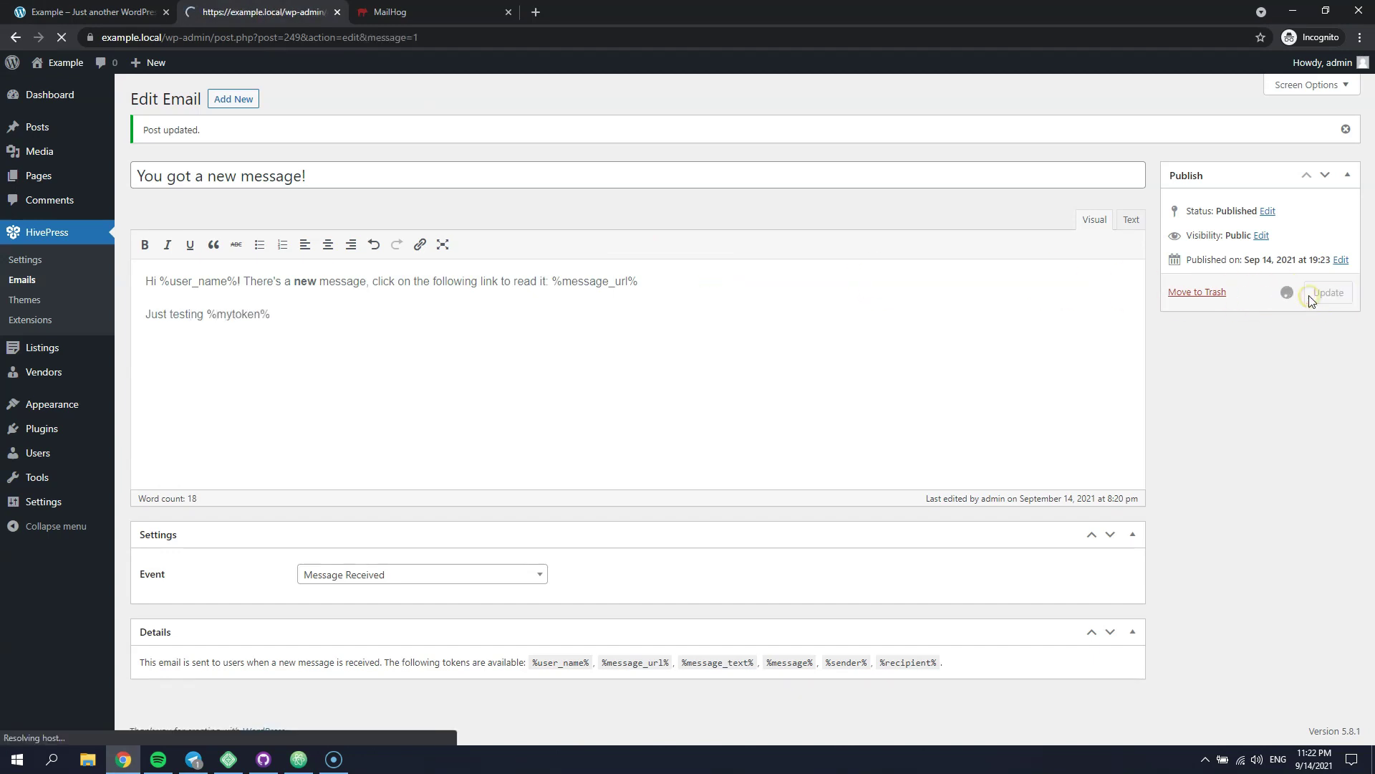
{"action": "left_click", "coordinate": [113, 24]}
{"action": "left_click", "coordinate": [654, 410]}
Step: Send another 'test' reply and confirm the newest MailHog email shows 'Just testing 123'
{"action": "type", "text": "test"}
{"action": "left_click", "coordinate": [669, 510]}
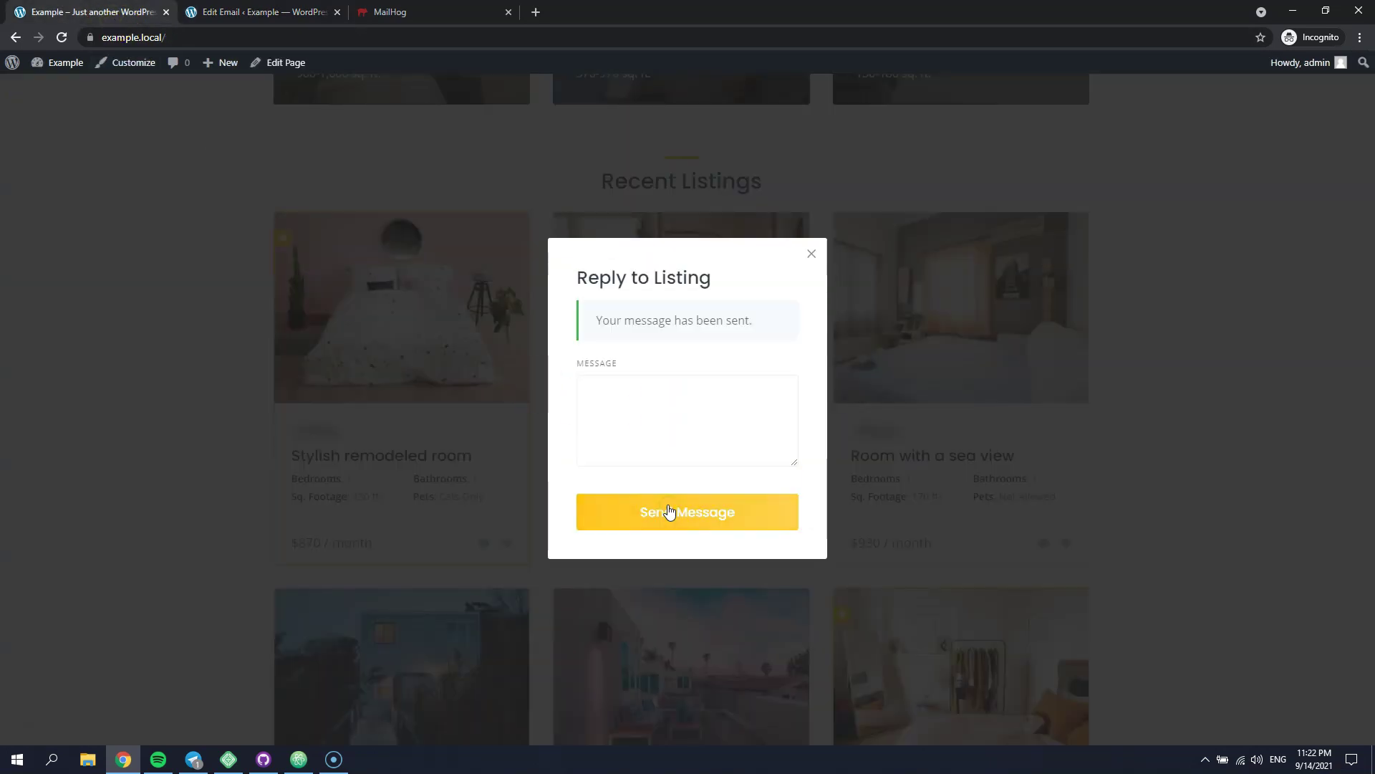
{"action": "left_click", "coordinate": [436, 20]}
{"action": "left_click", "coordinate": [594, 137]}
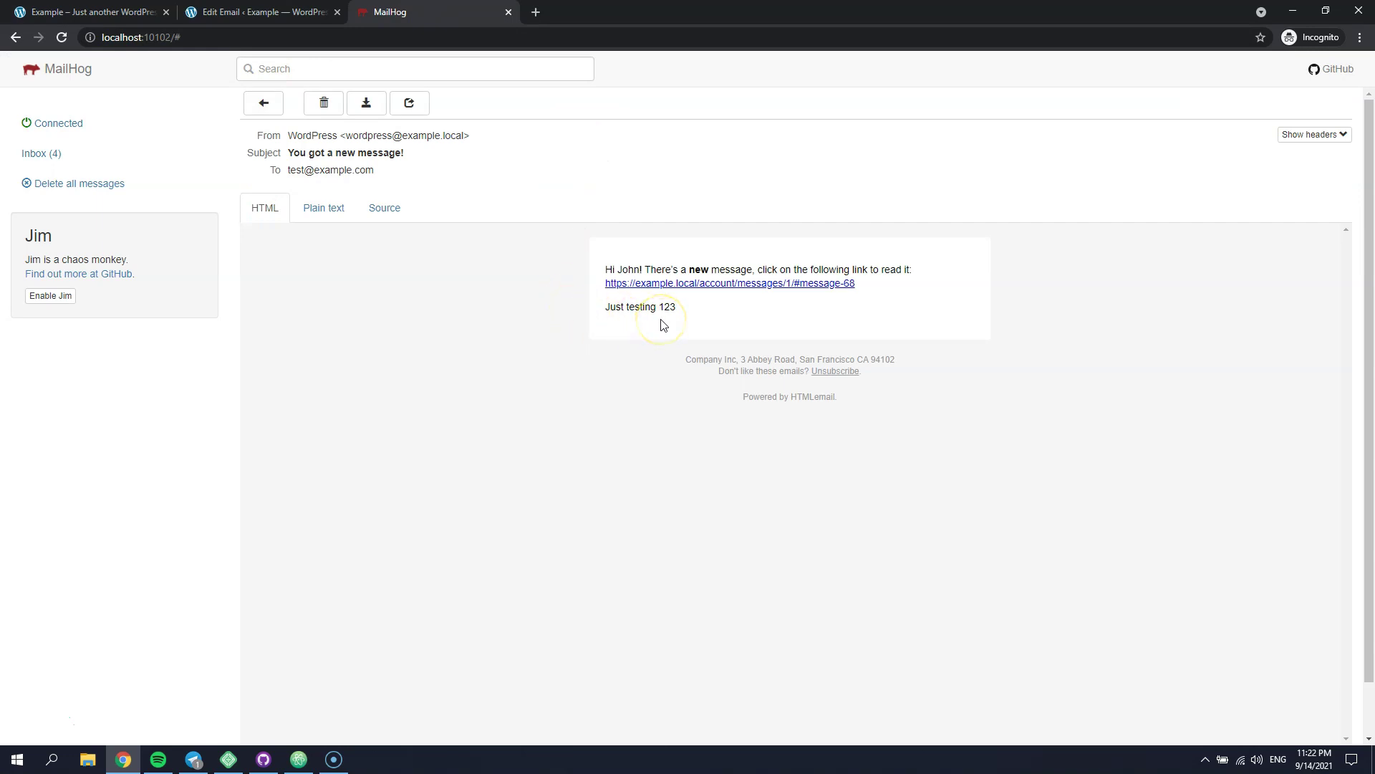
{"action": "left_click_drag", "start_coordinate": [659, 308], "coordinate": [685, 313]}
{"action": "left_click", "coordinate": [683, 312]}
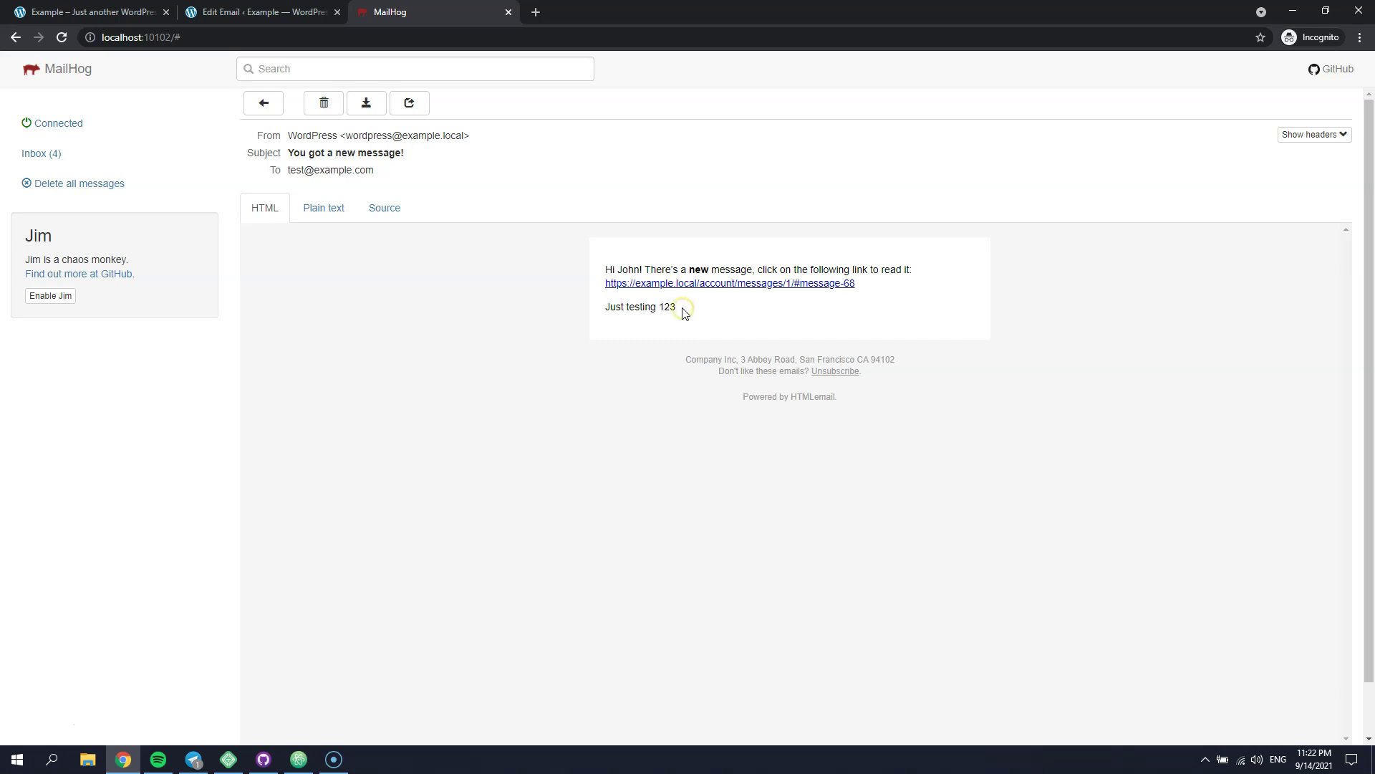